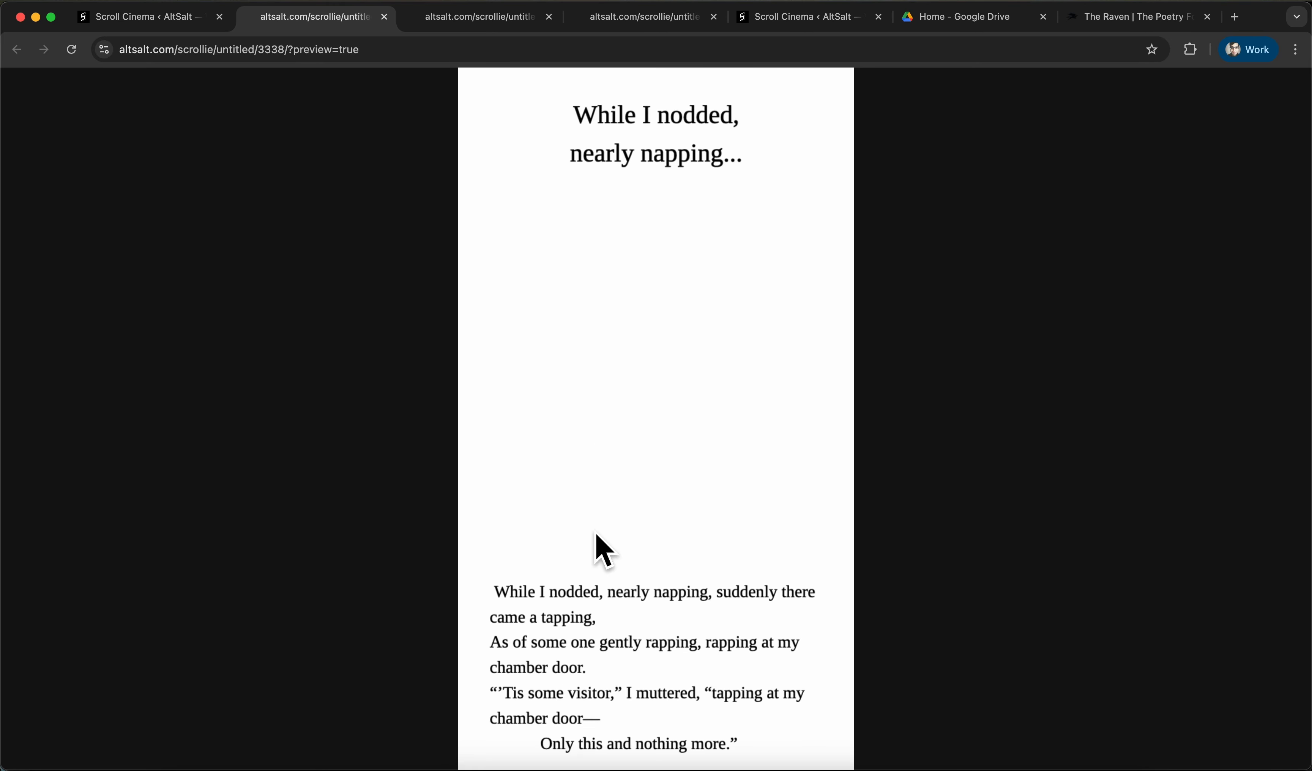
Examine how the poem's text blocks move through the published preview when scrolling freely back and forth
scroll(604, 551, "up", 10)
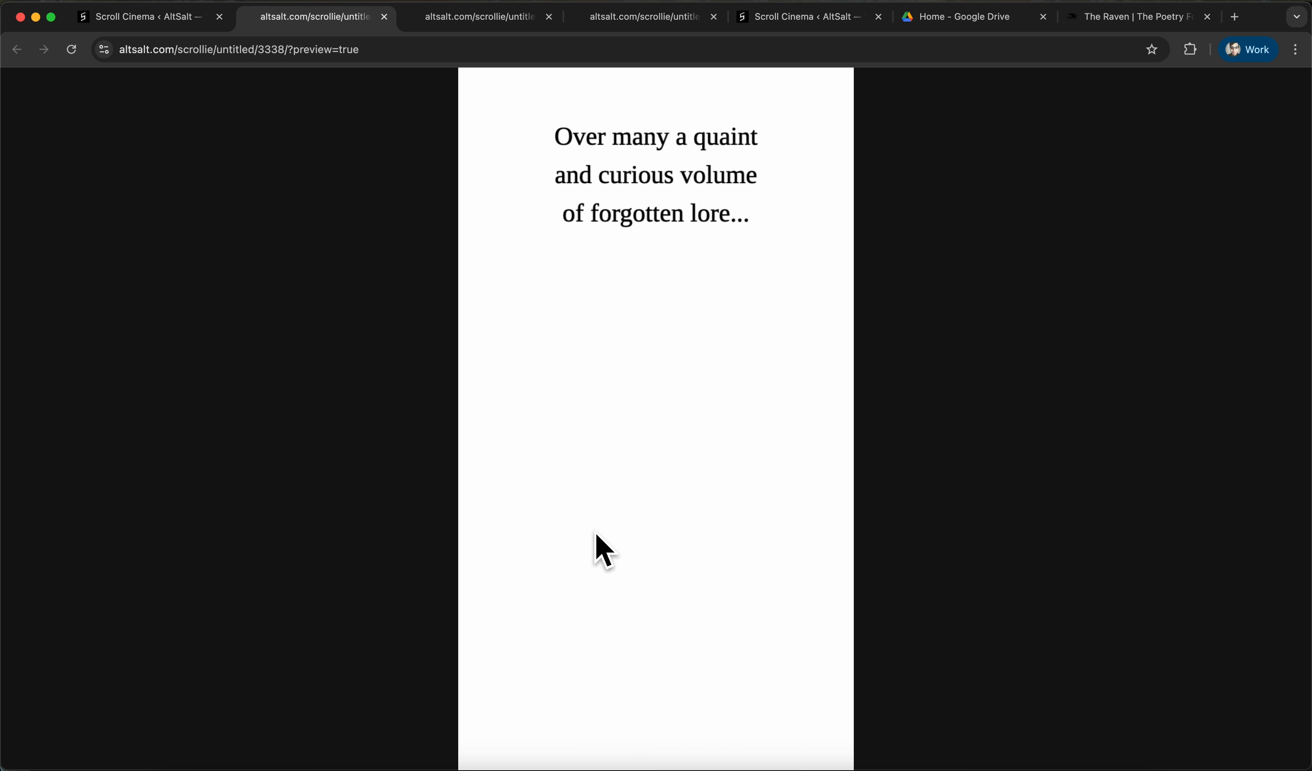
scroll(604, 551, "down", 10)
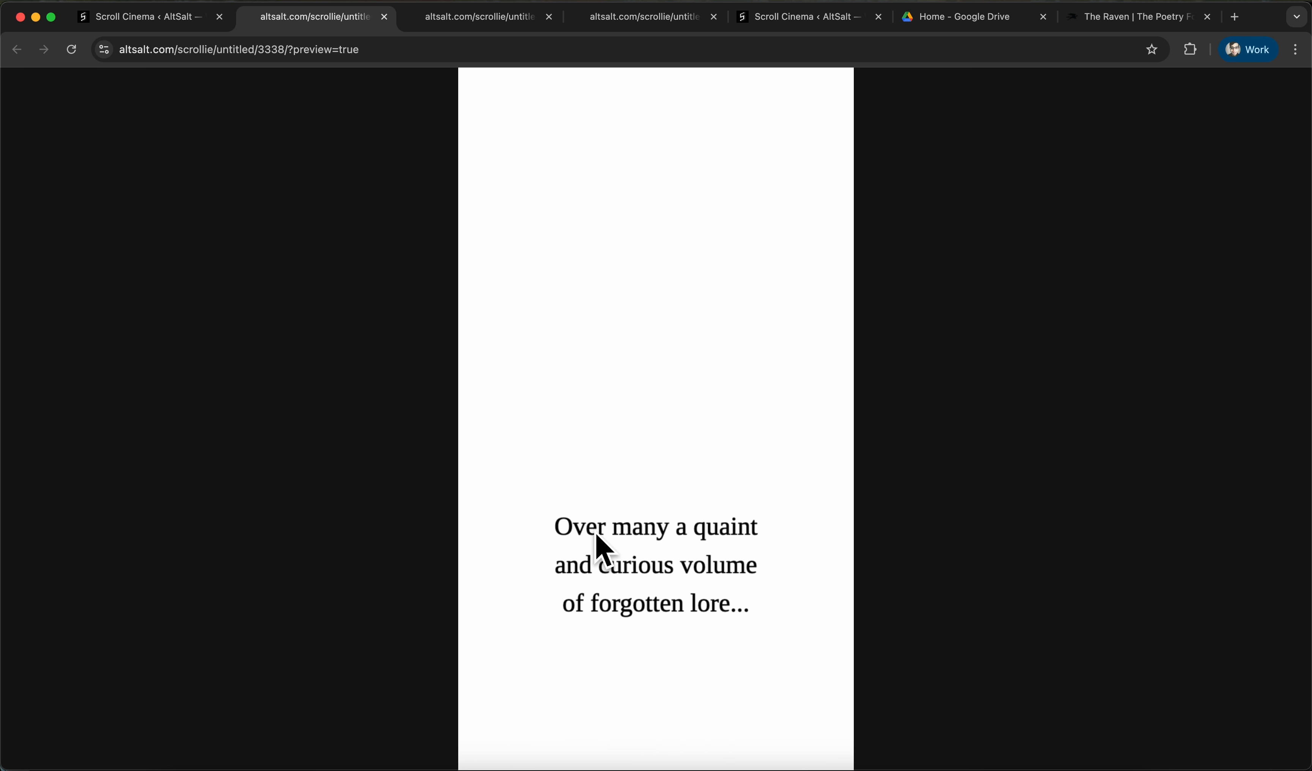
scroll(603, 551, "down", 10)
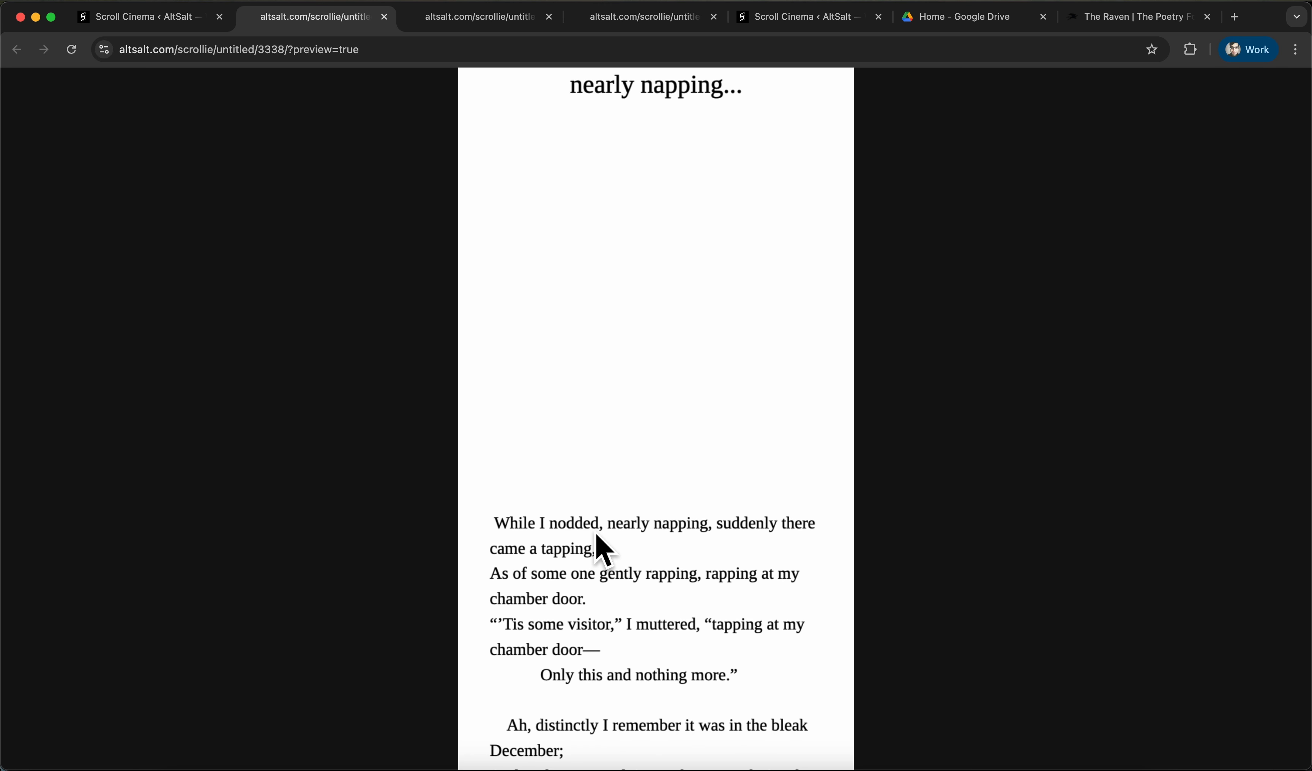
scroll(595, 532, "up", 10)
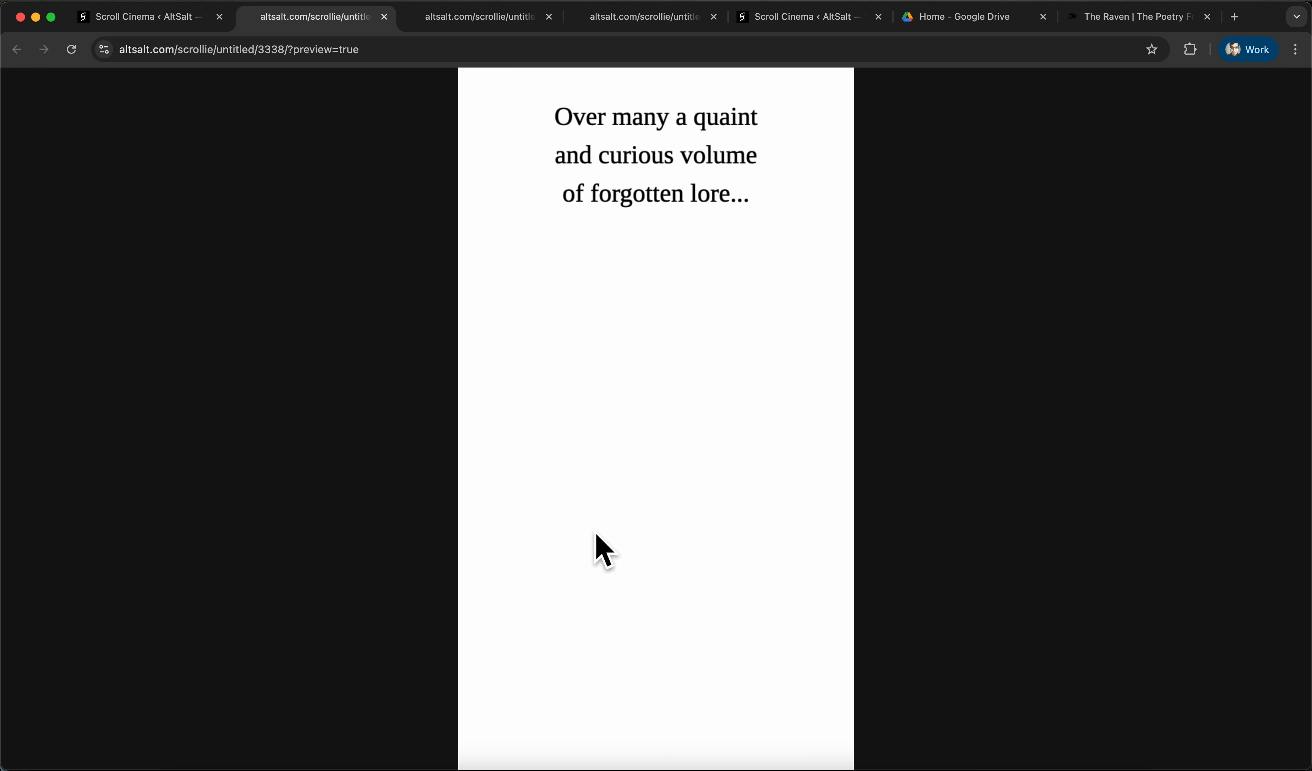
scroll(595, 532, "up", 1)
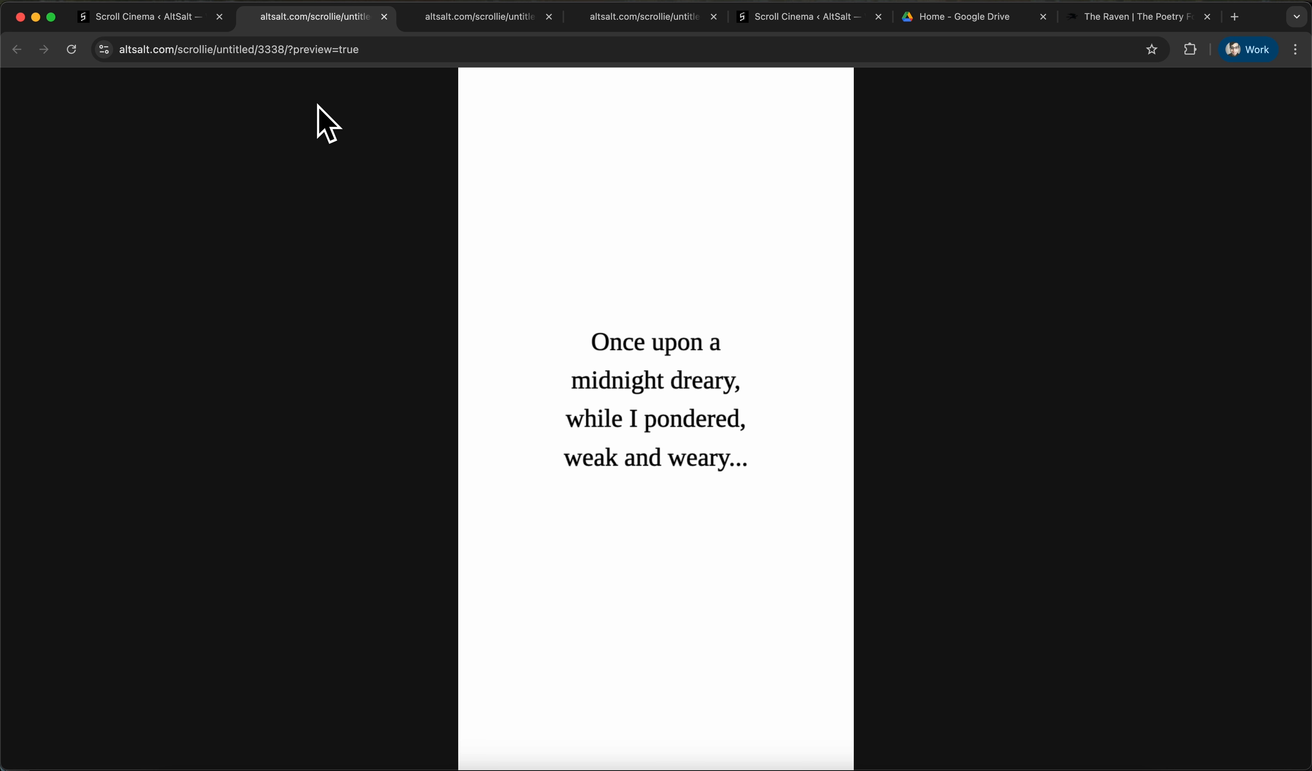
scroll(641, 509, "down", 3)
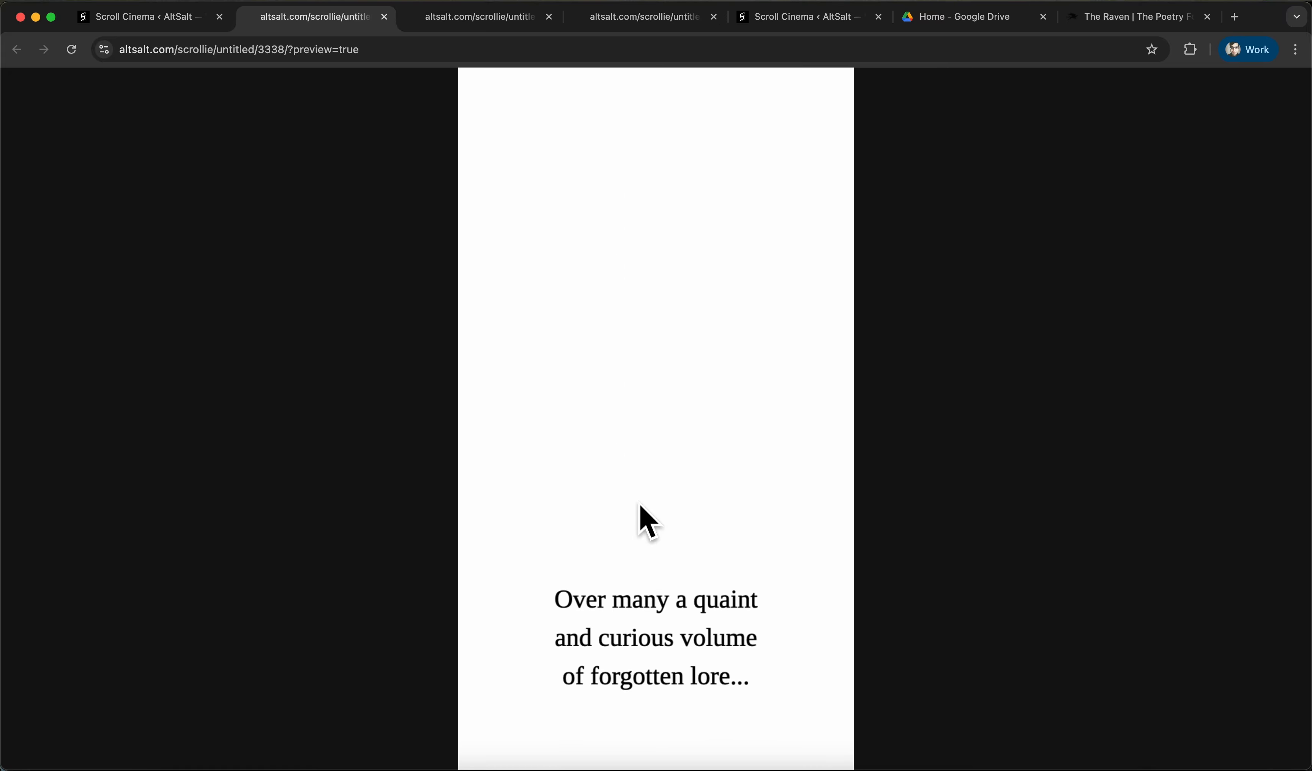
scroll(641, 506, "down", 5)
scroll(641, 506, "up", 3)
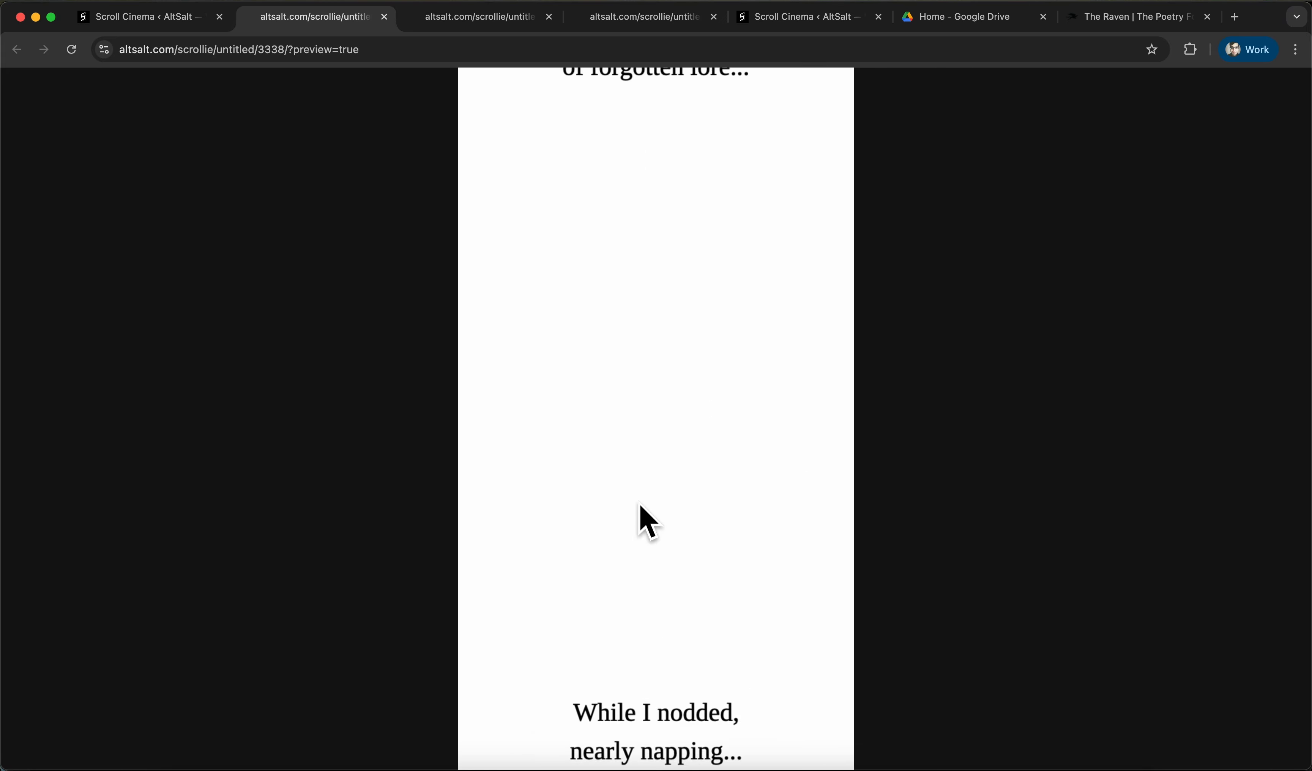
scroll(646, 522, "up", 4)
scroll(647, 522, "down", 3)
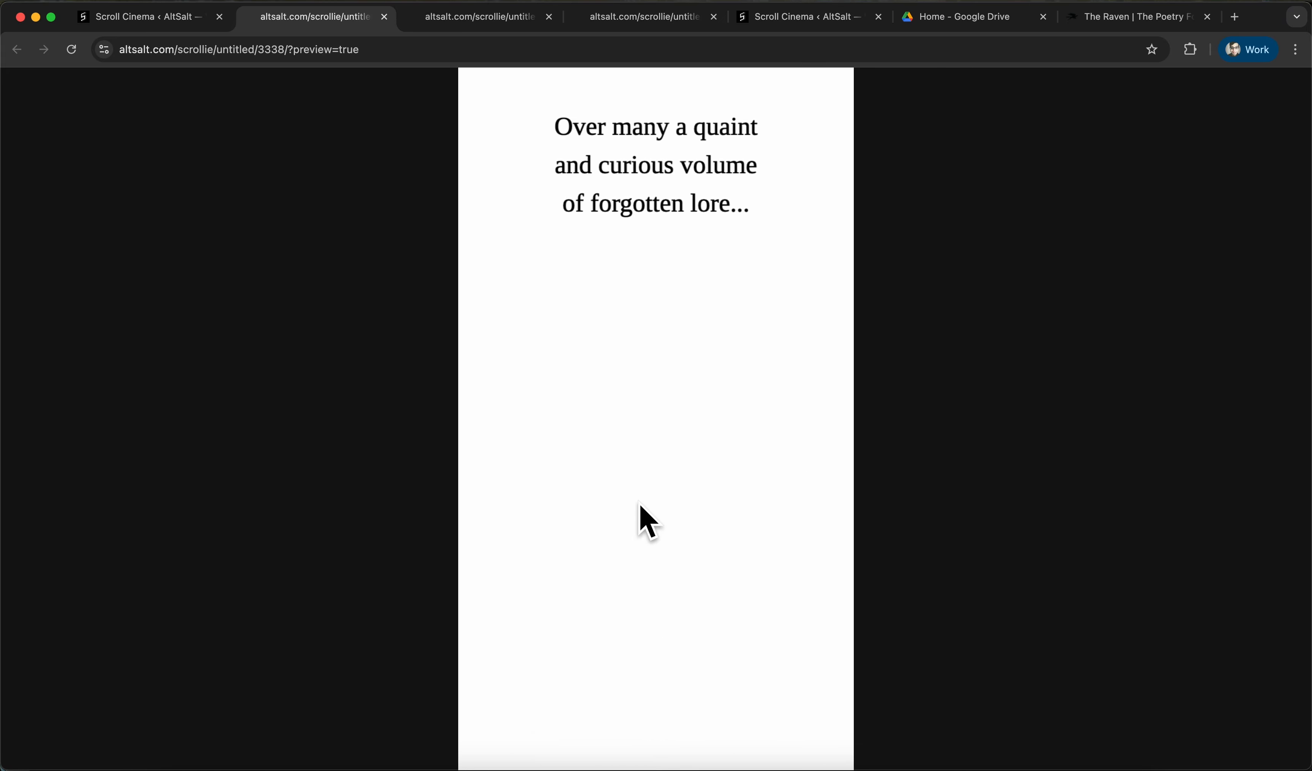
scroll(642, 508, "down", 3)
scroll(642, 508, "up", 6)
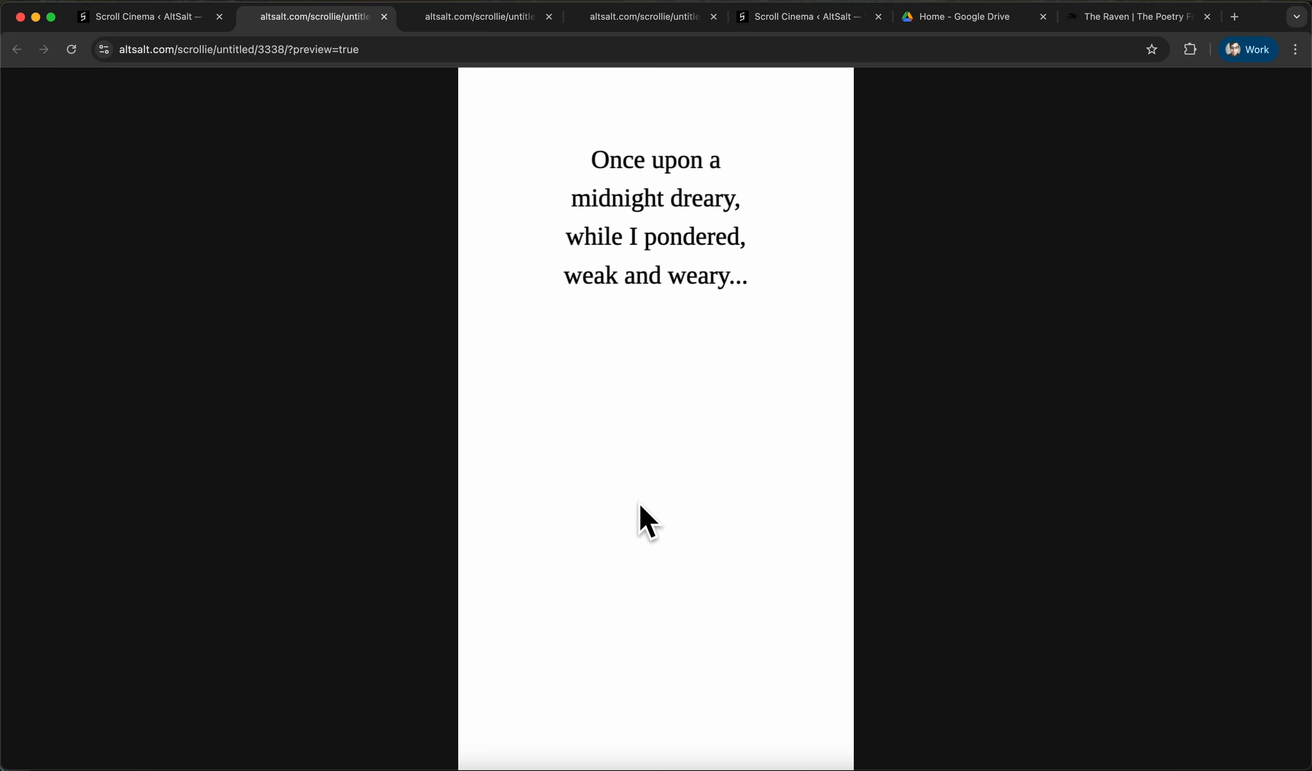
In the Scroll Cinema editor, add an Autorun Start marker at time 0.00 of the Scroll sequence
left_click(115, 15)
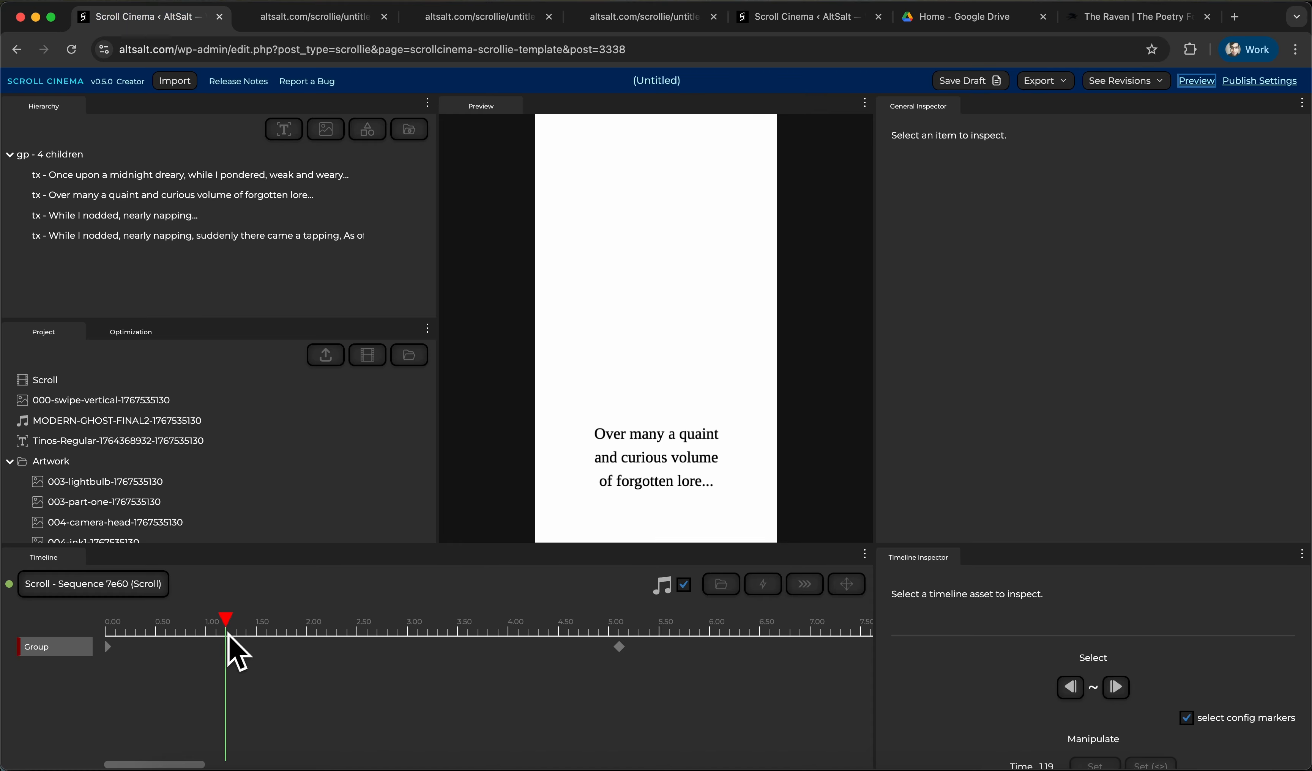
left_click_drag(234, 614, 72, 609)
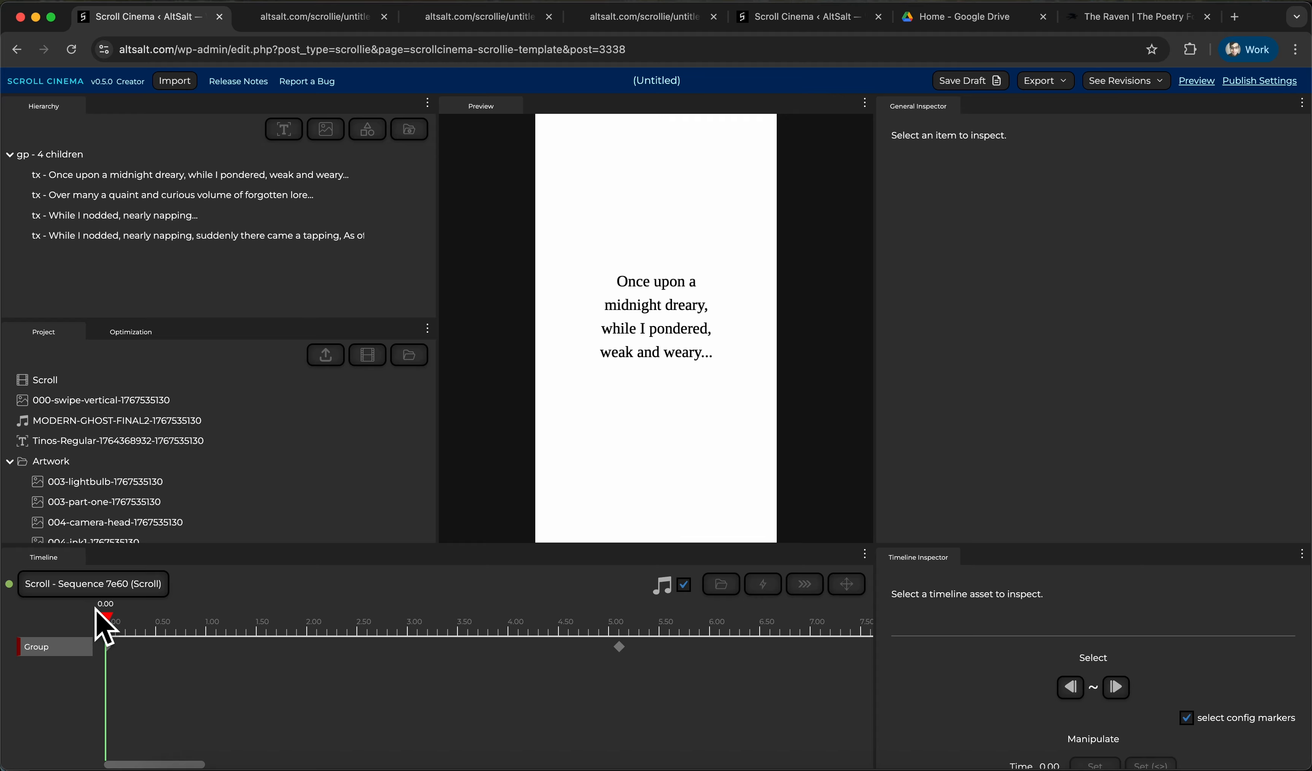
left_click(816, 592)
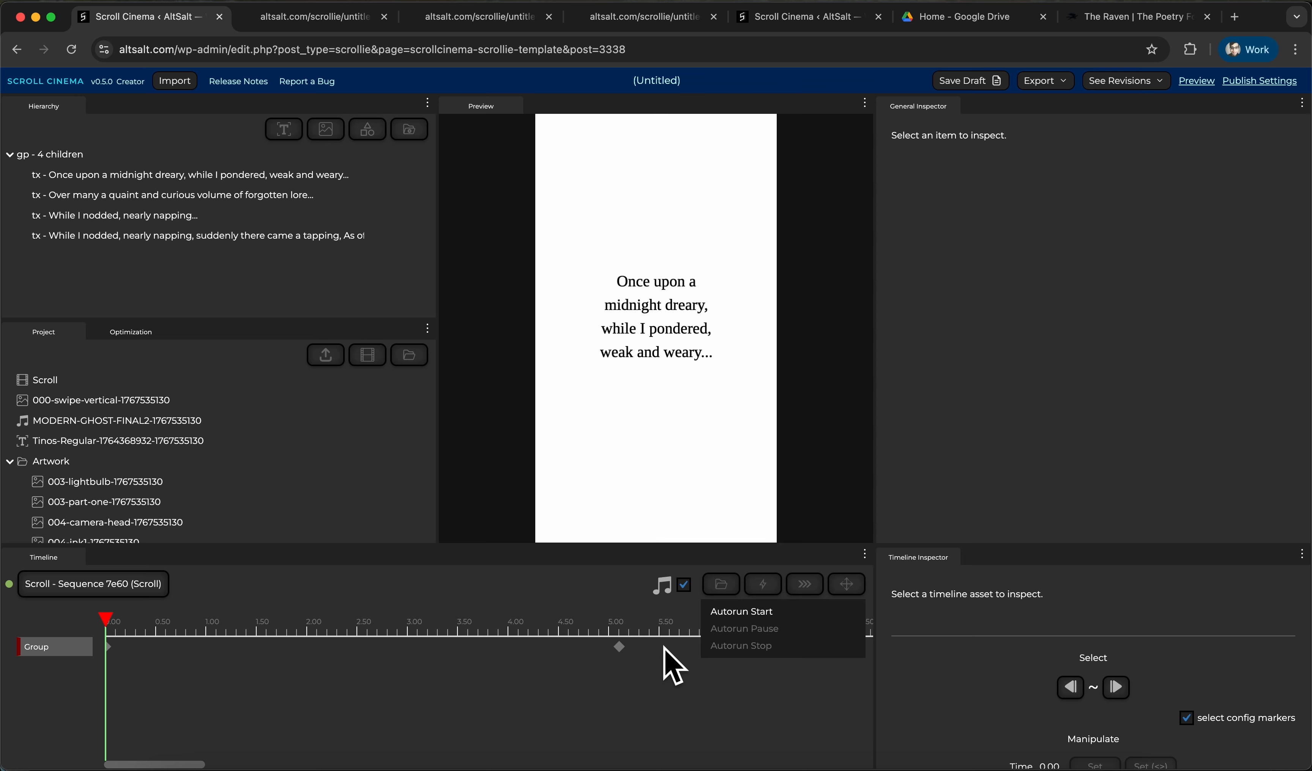
left_click(732, 615)
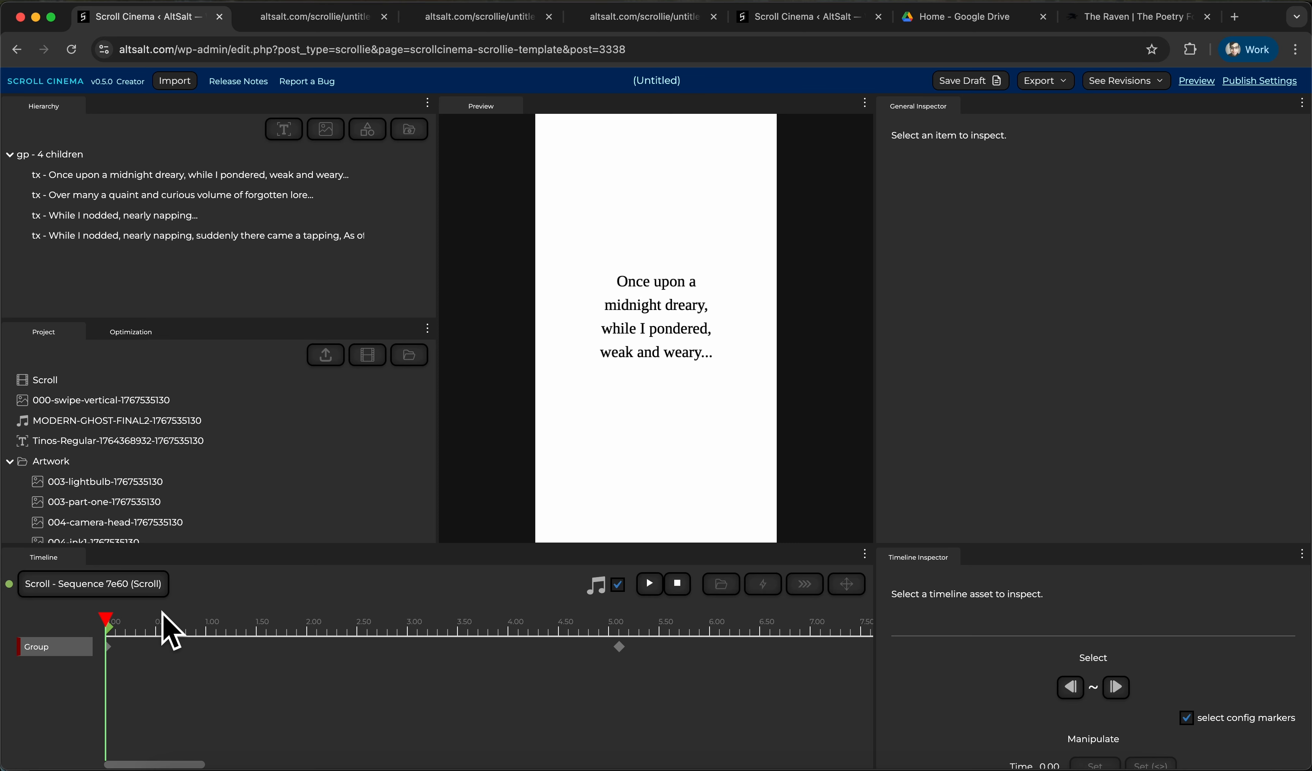
Add an Autorun Pause marker at 1.70, where the "Over many a quaint and curious volume" text is centred
left_click(807, 590)
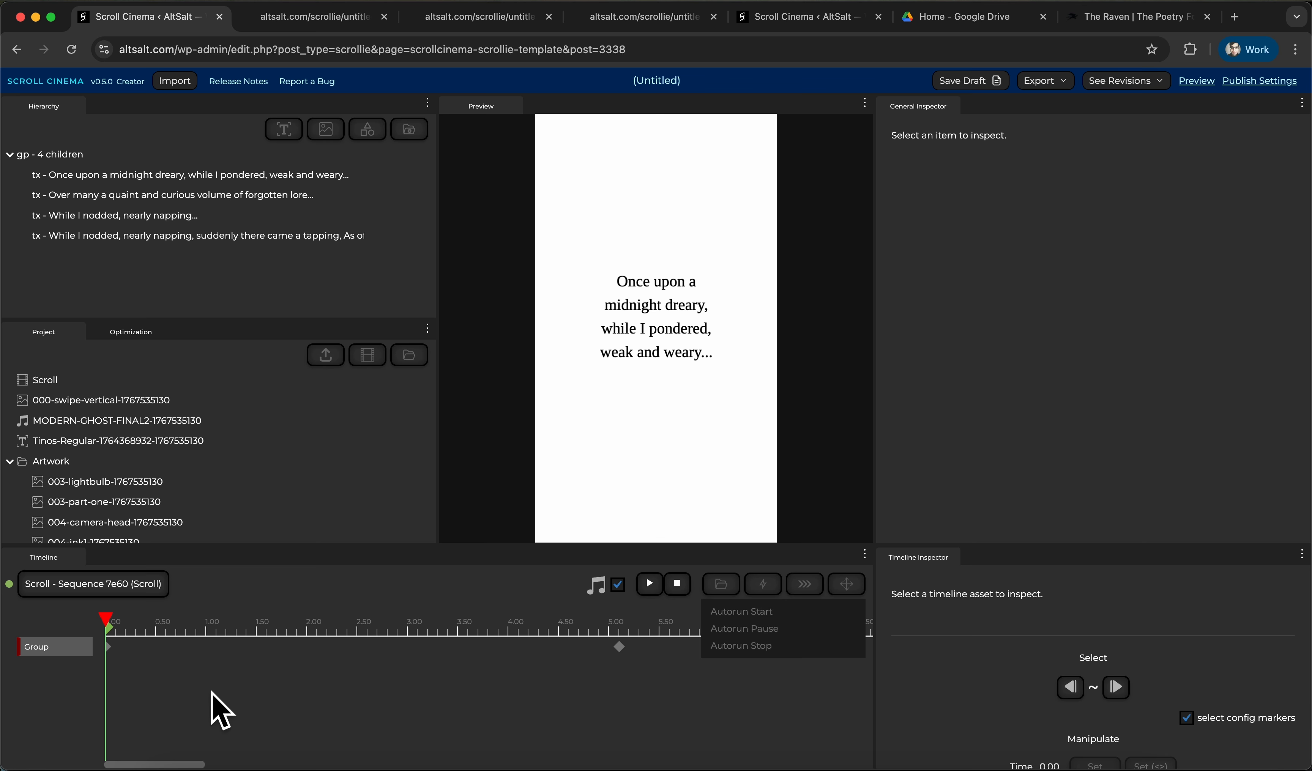
left_click(169, 619)
left_click_drag(161, 626, 277, 633)
left_click(168, 619)
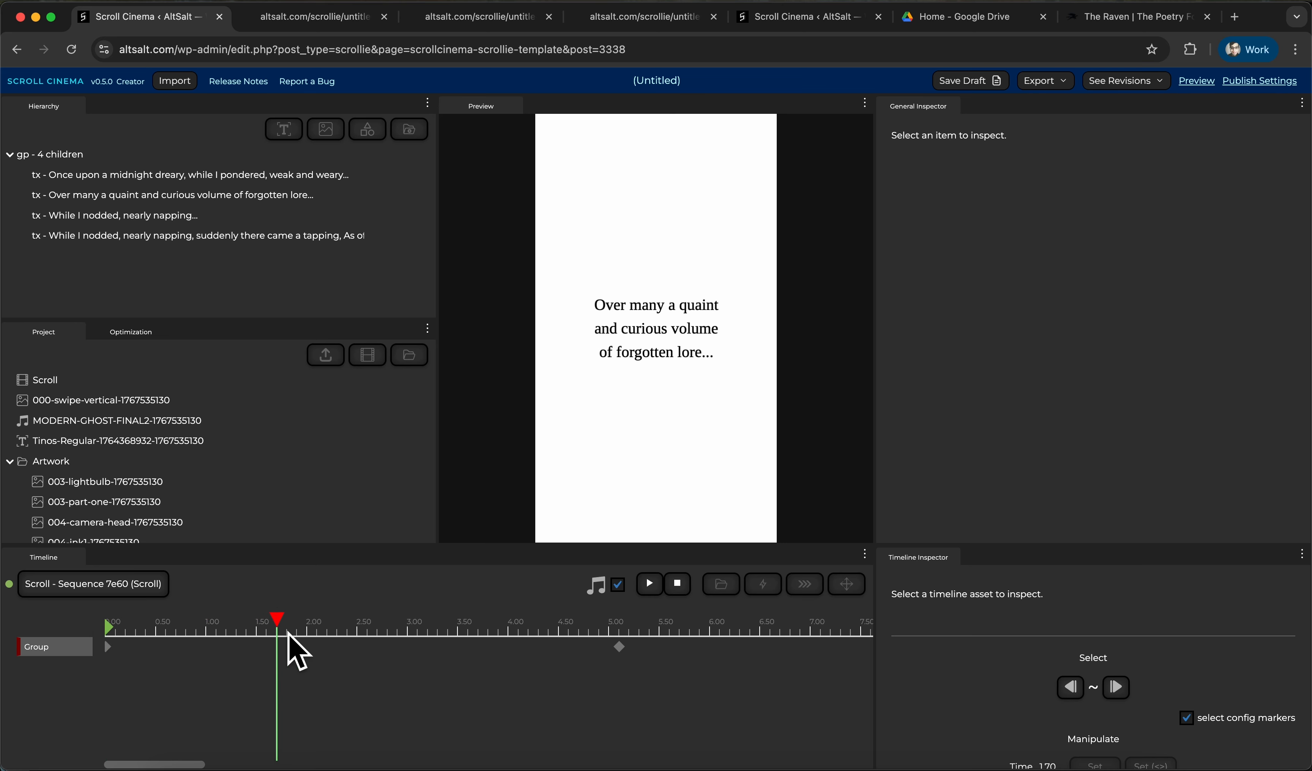
left_click(808, 585)
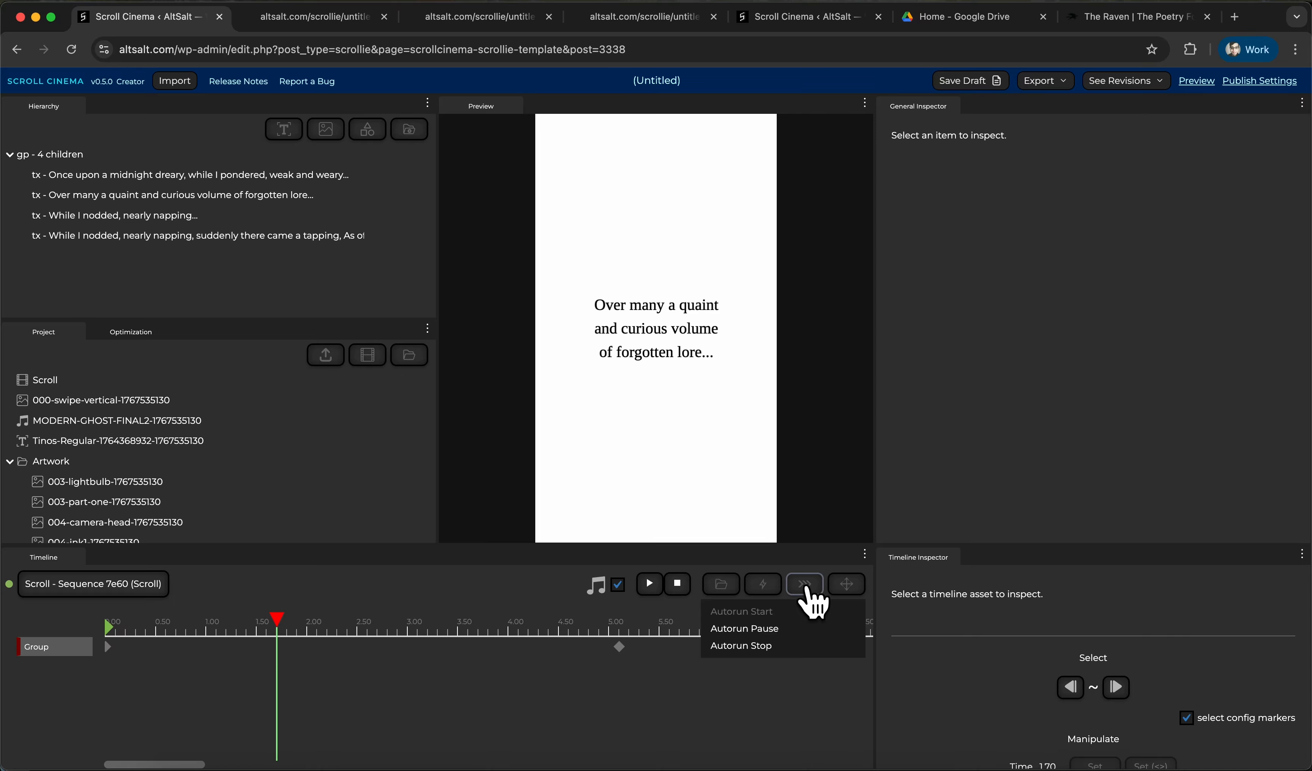
left_click(795, 629)
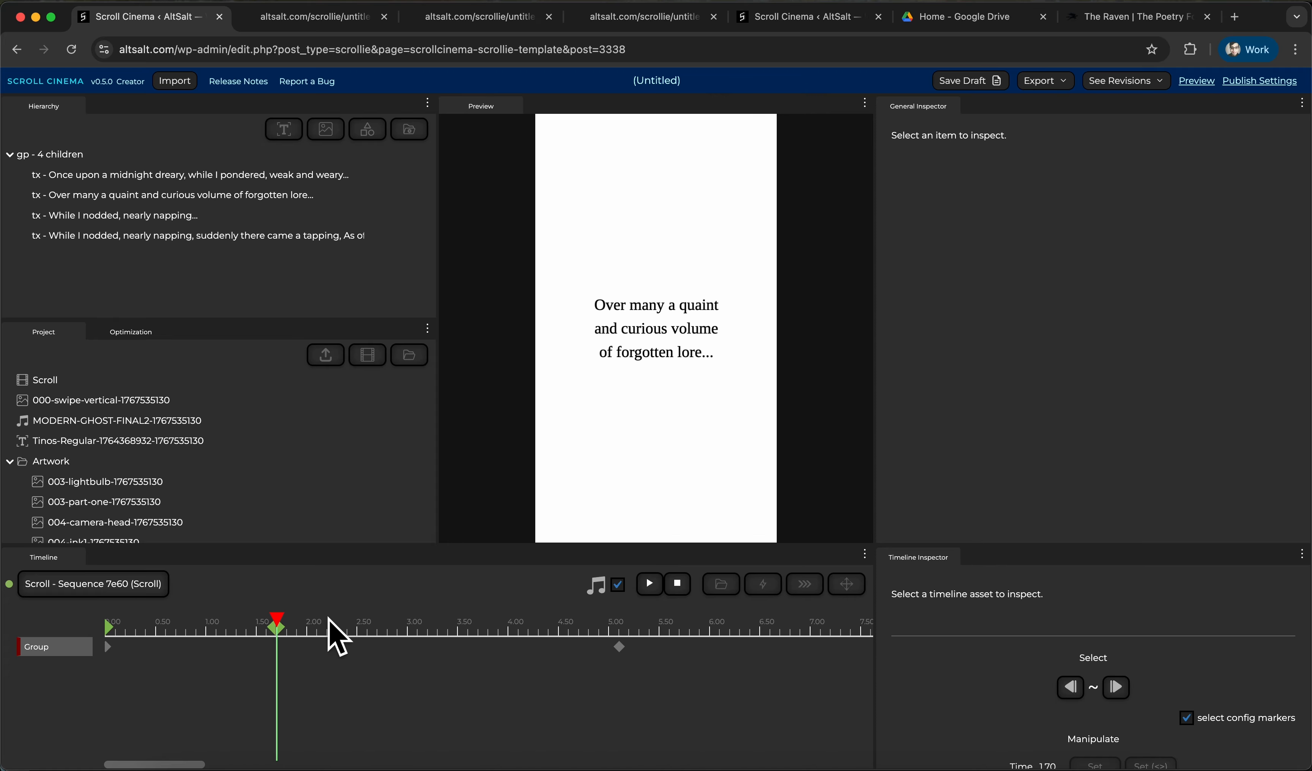
Add an Autorun Pause marker at 3.40, where the short "While I nodded, nearly napping..." text is centred
left_click_drag(329, 617, 448, 636)
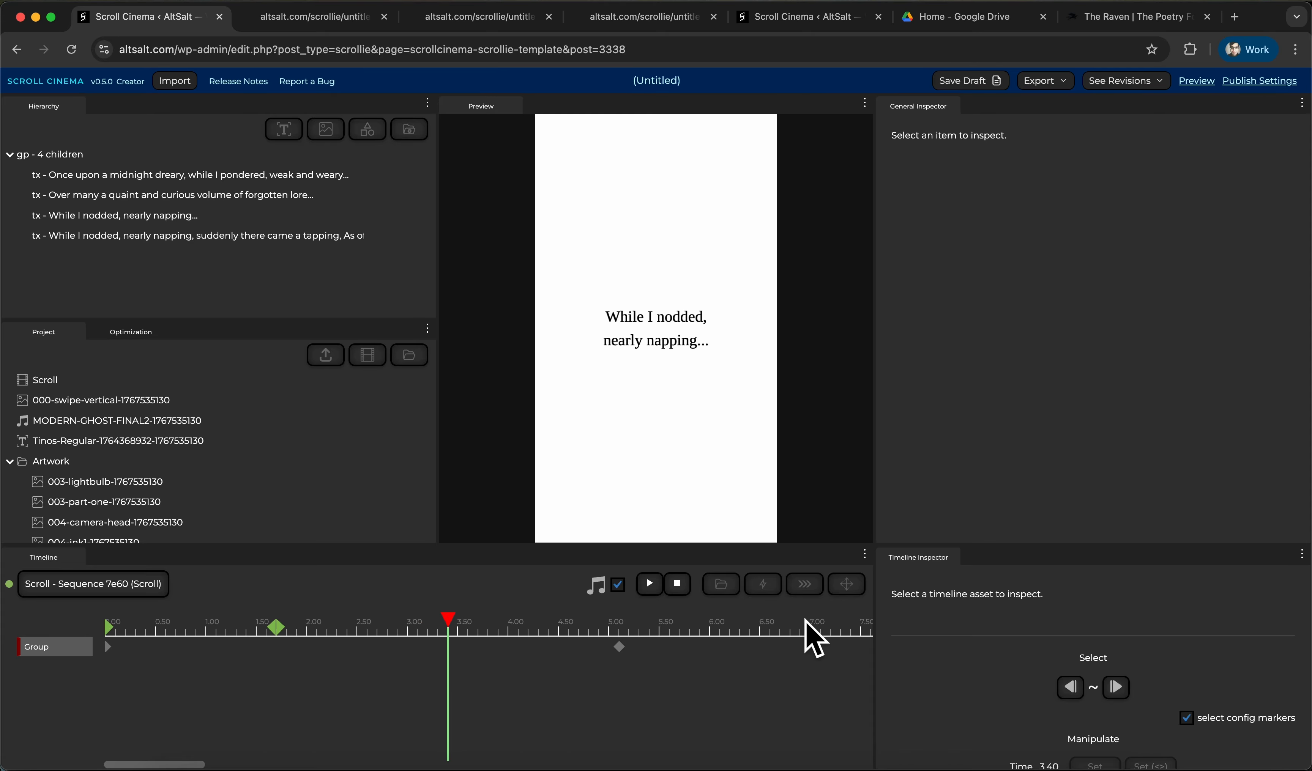
left_click(804, 583)
left_click(797, 646)
Add an Autorun Stop marker at 5.10, aligned with the group's last keyframe, where the long poem text is shown
left_click_drag(575, 623, 623, 613)
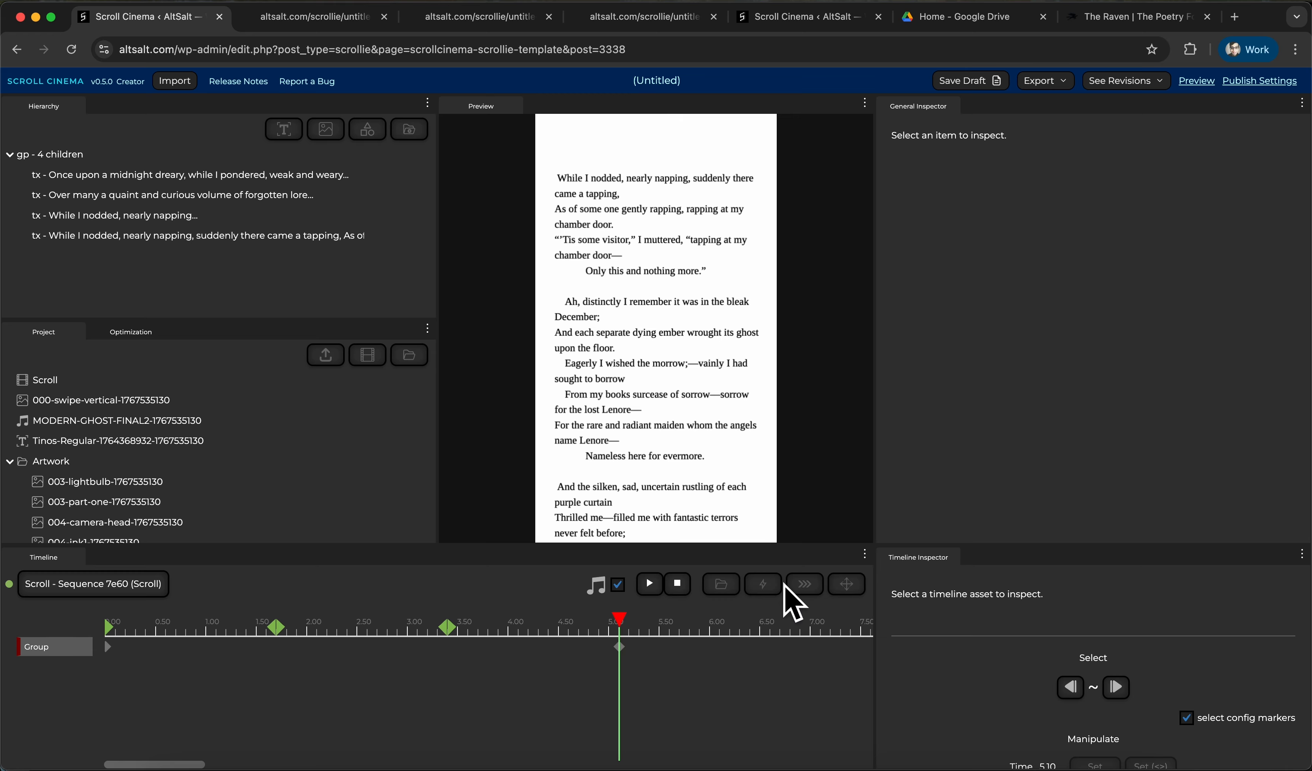
left_click(808, 585)
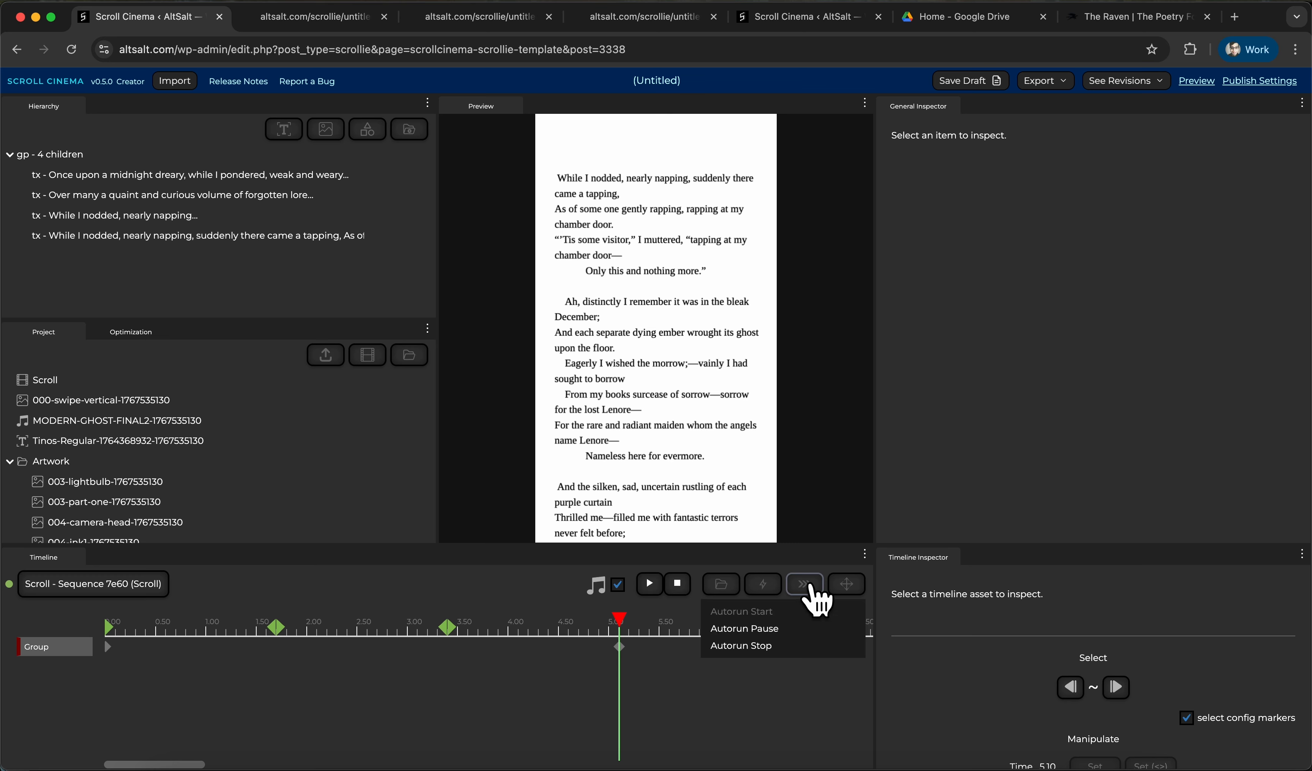
left_click(786, 648)
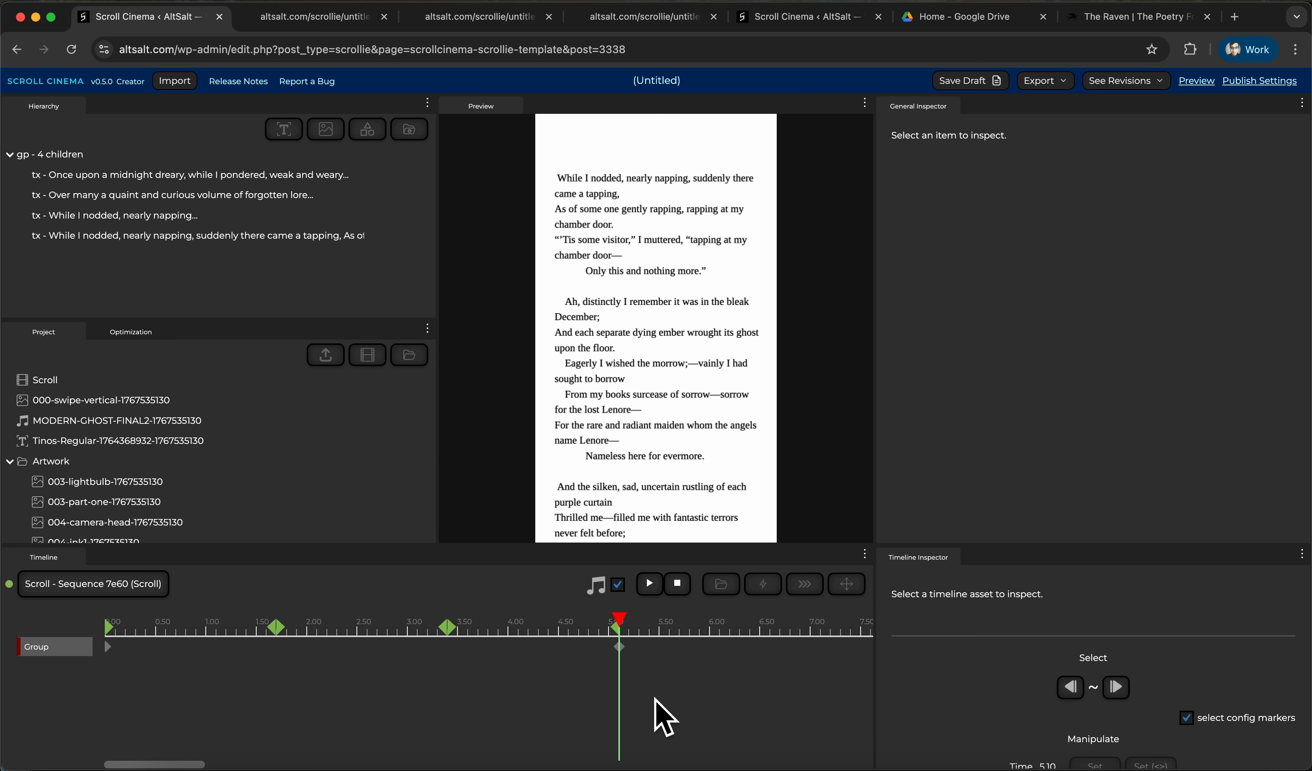
Play the sequence from 0.00 through each autorun segment to check the pauses and the final stop
left_click_drag(551, 621, 97, 616)
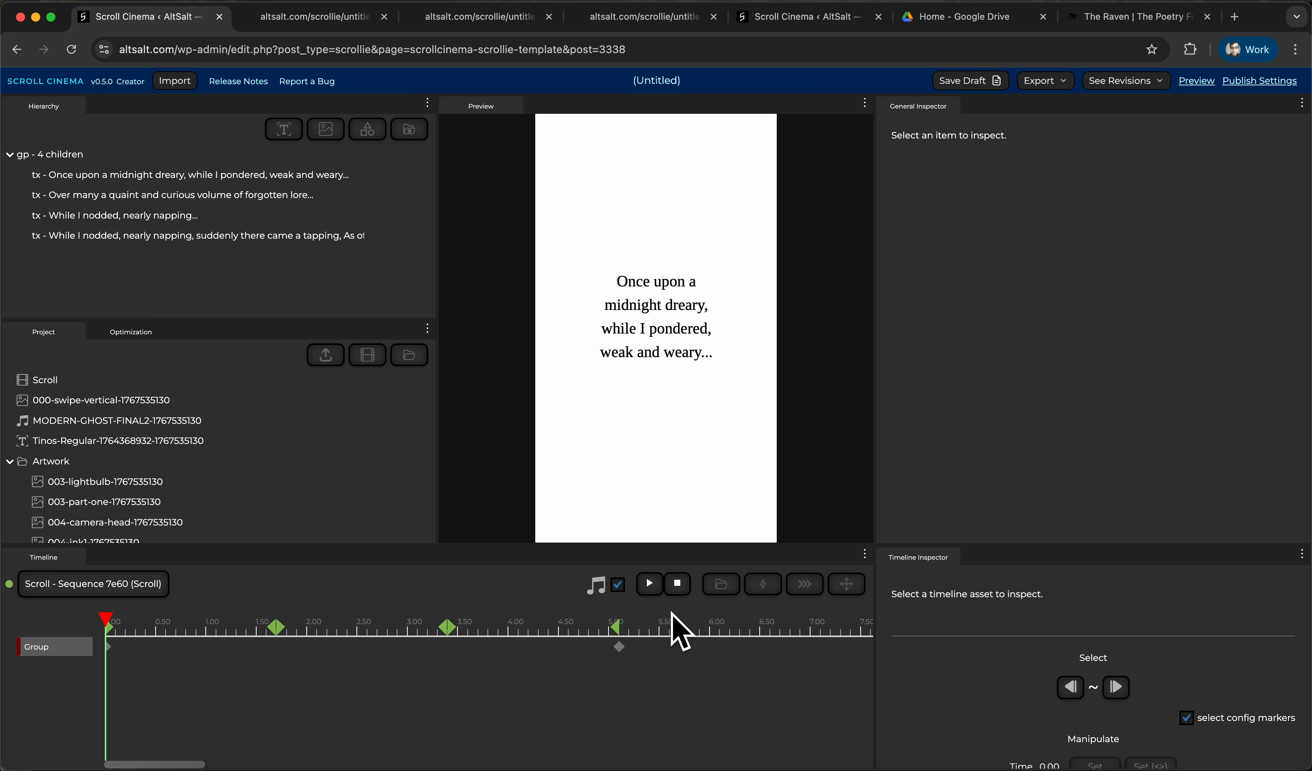
left_click(650, 584)
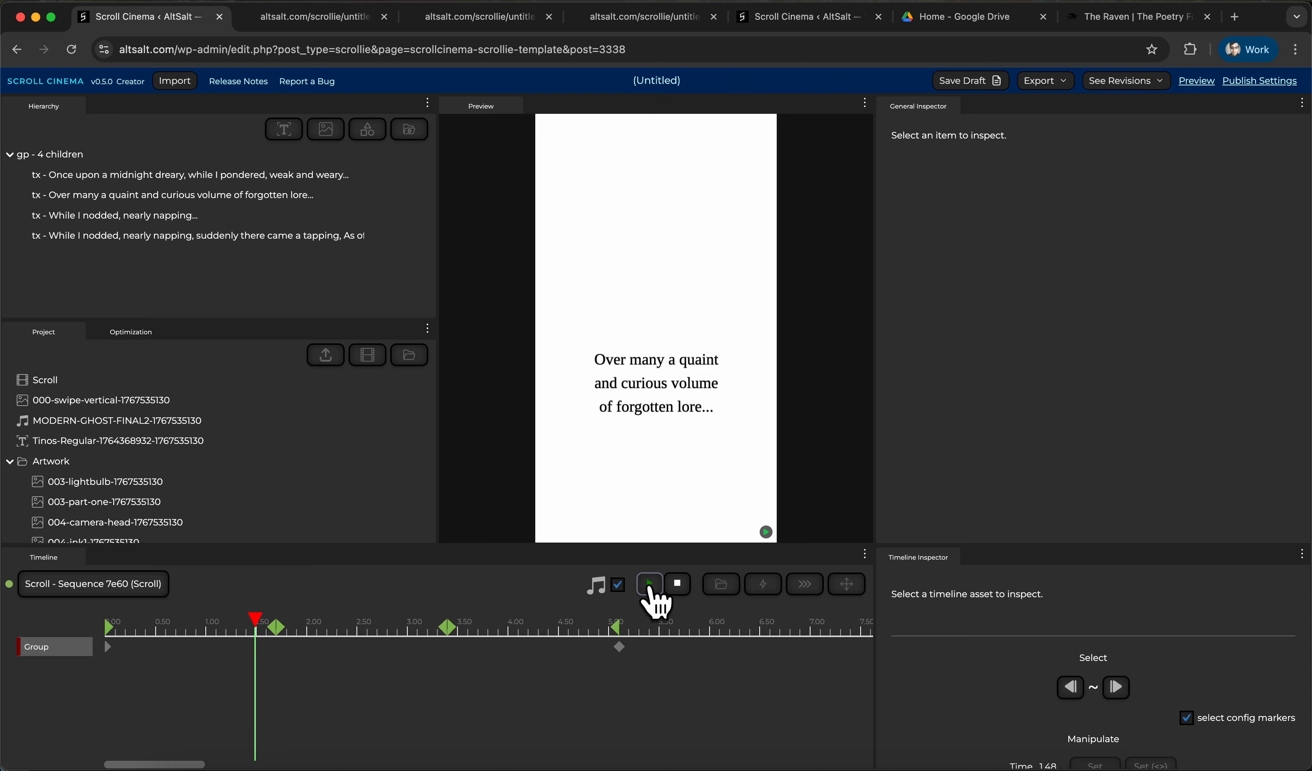
left_click(650, 584)
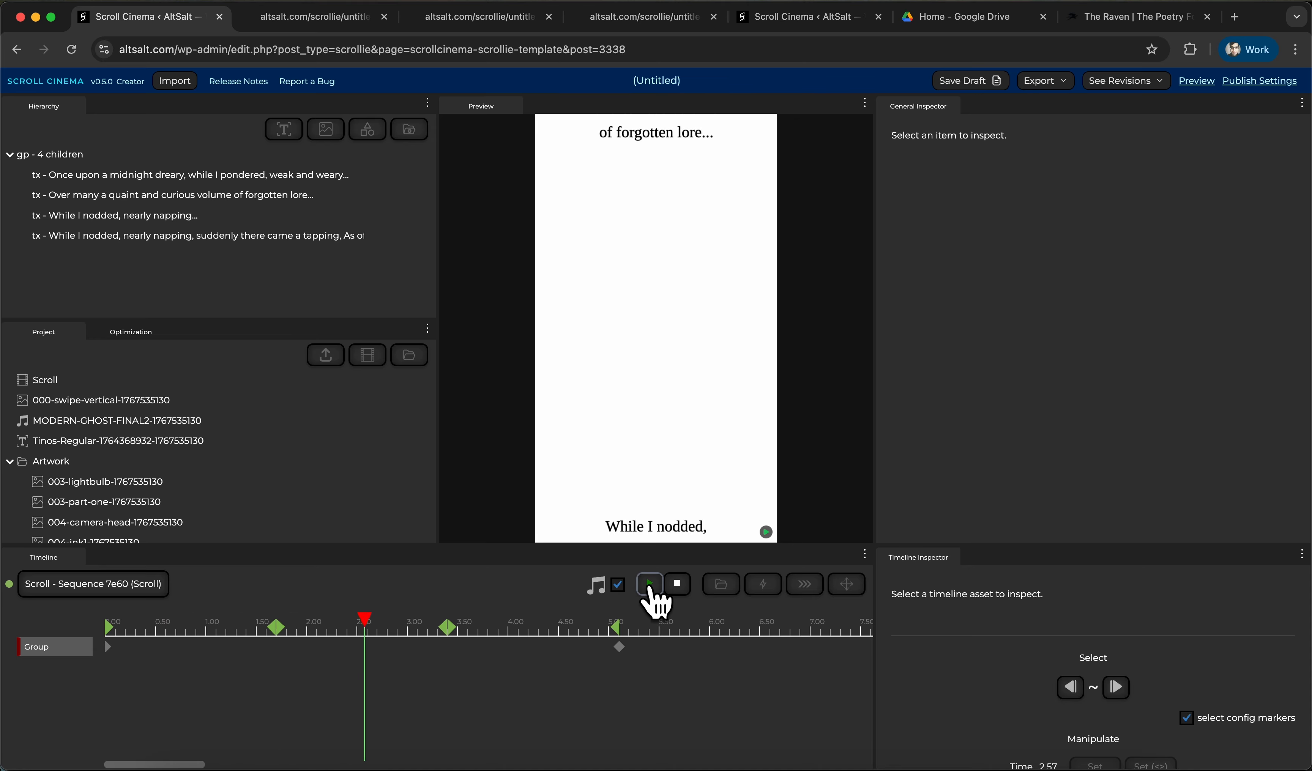
left_click(651, 584)
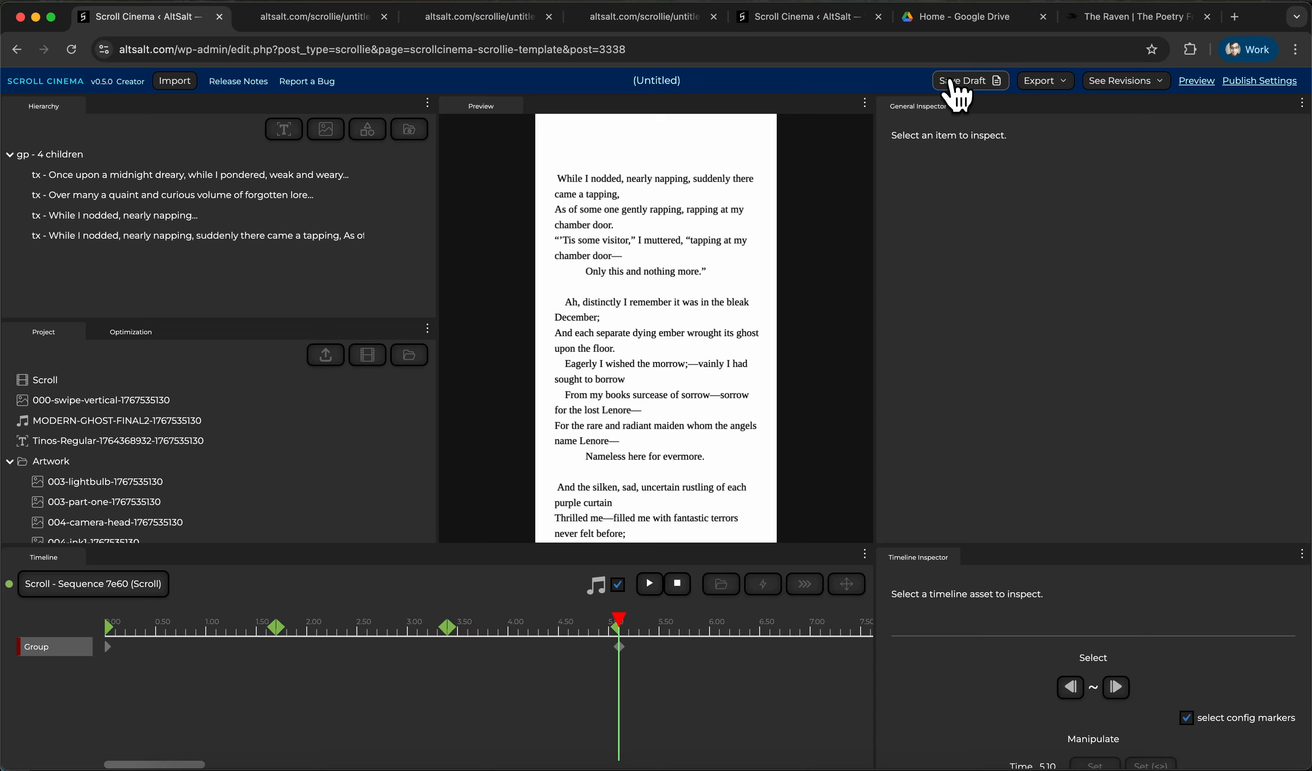
Save the draft and reload the project's preview page in the browser
left_click(969, 81)
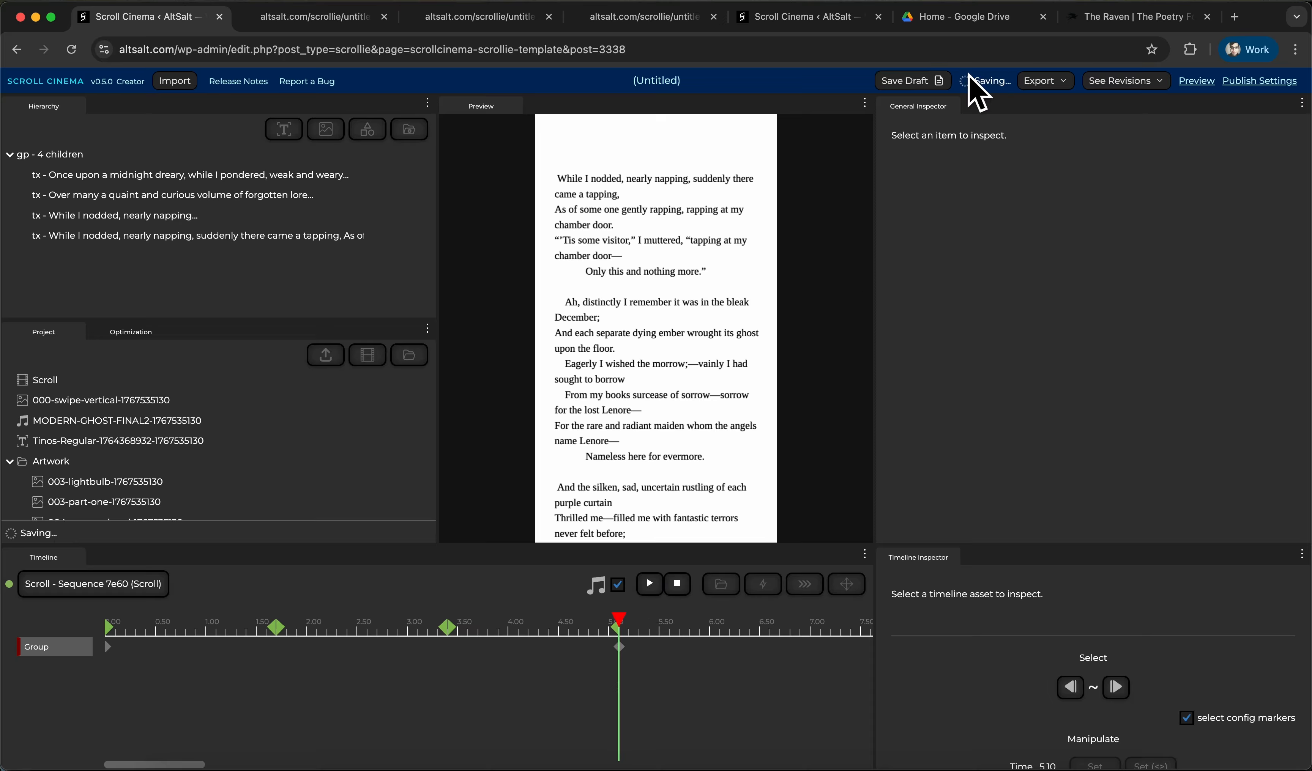
left_click(316, 20)
key("super+r")
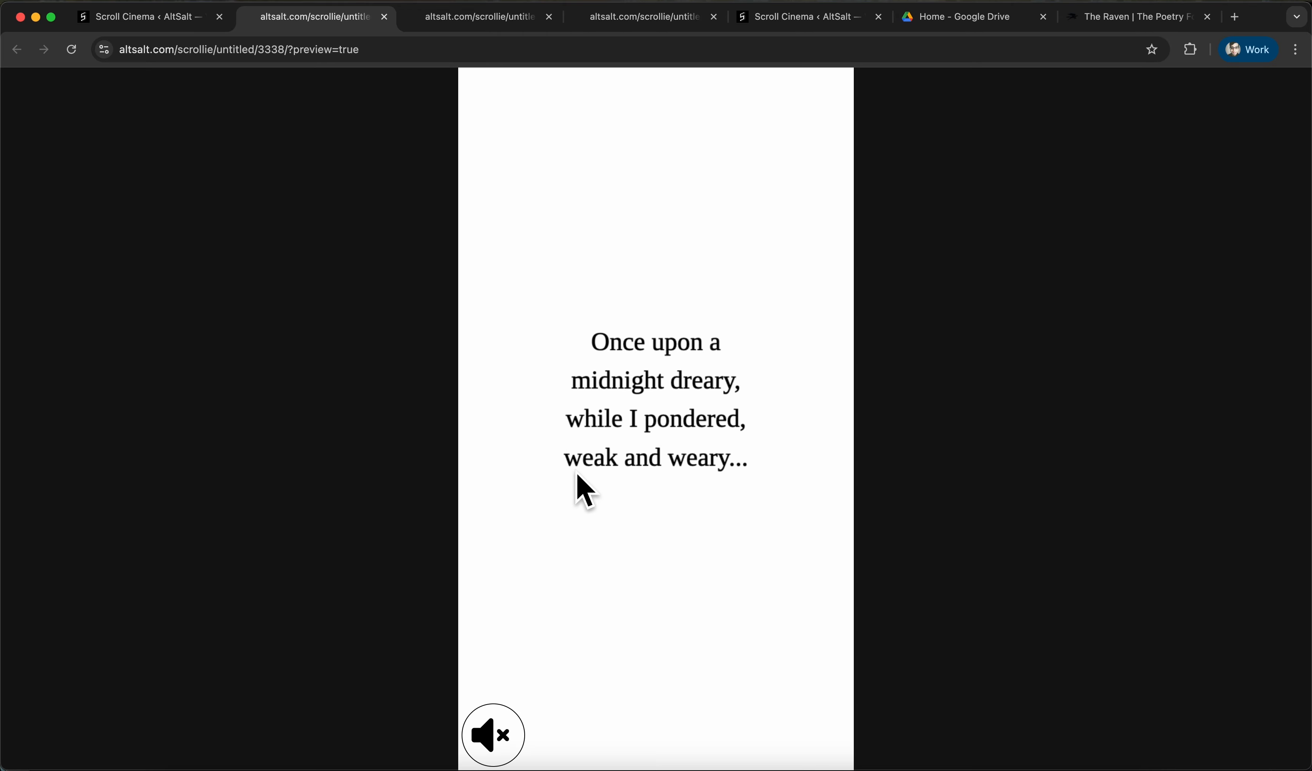
Test in the reloaded preview how scrolling forward and backward triggers the autorun between the text blocks
scroll(576, 473, "down", 7)
scroll(576, 472, "down", 10)
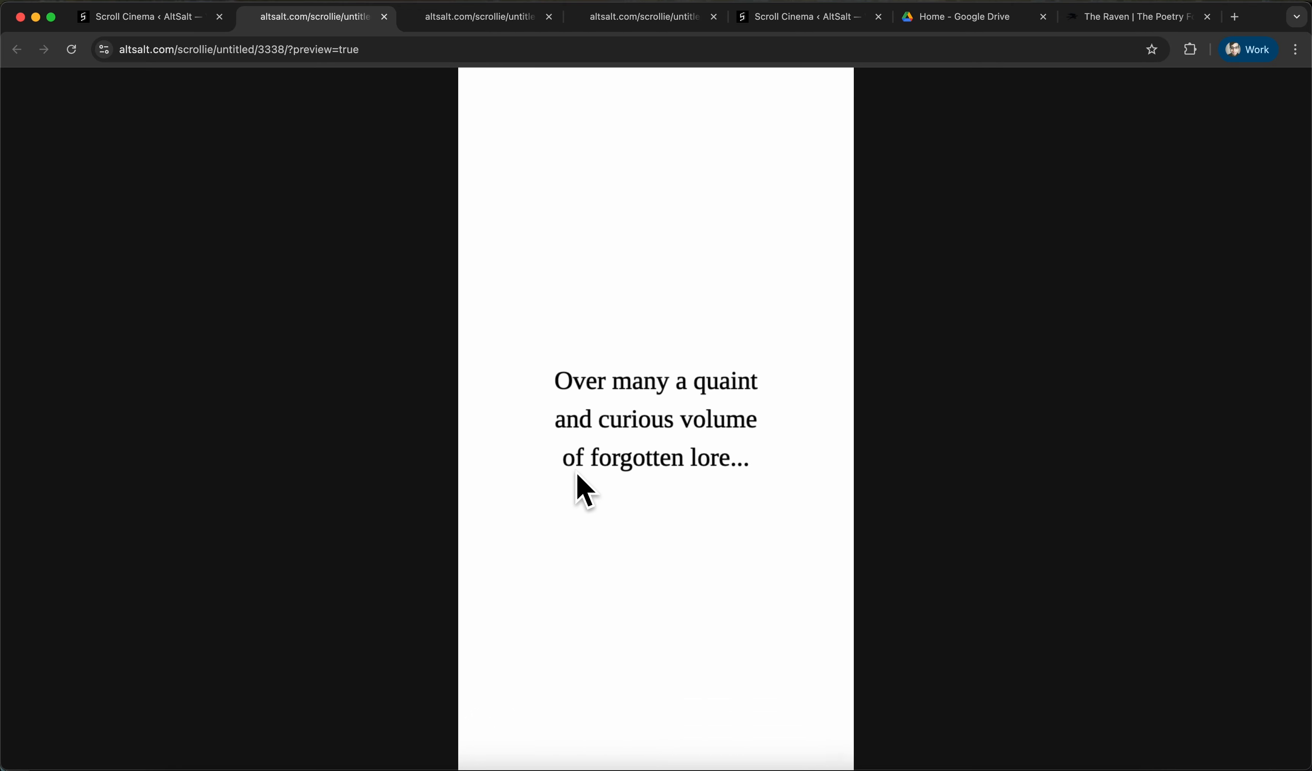
scroll(576, 472, "down", 10)
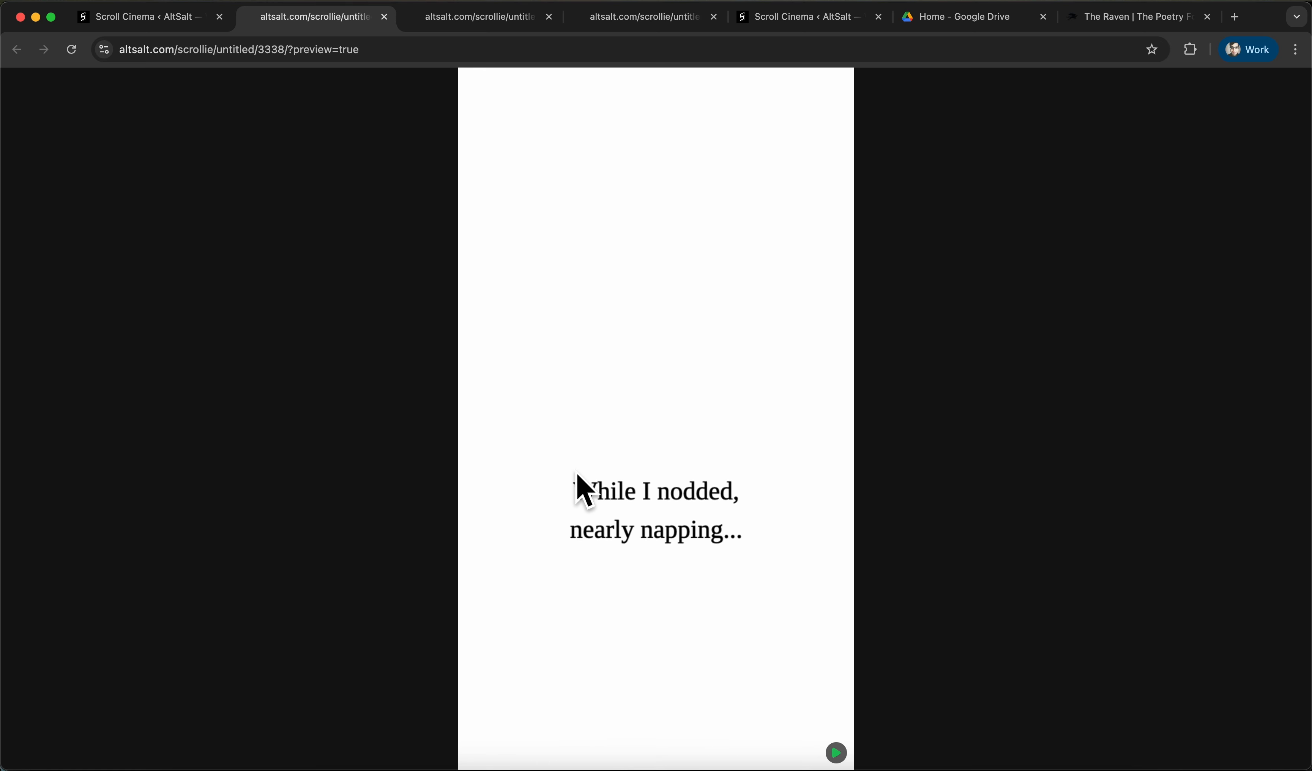
scroll(576, 473, "down", 10)
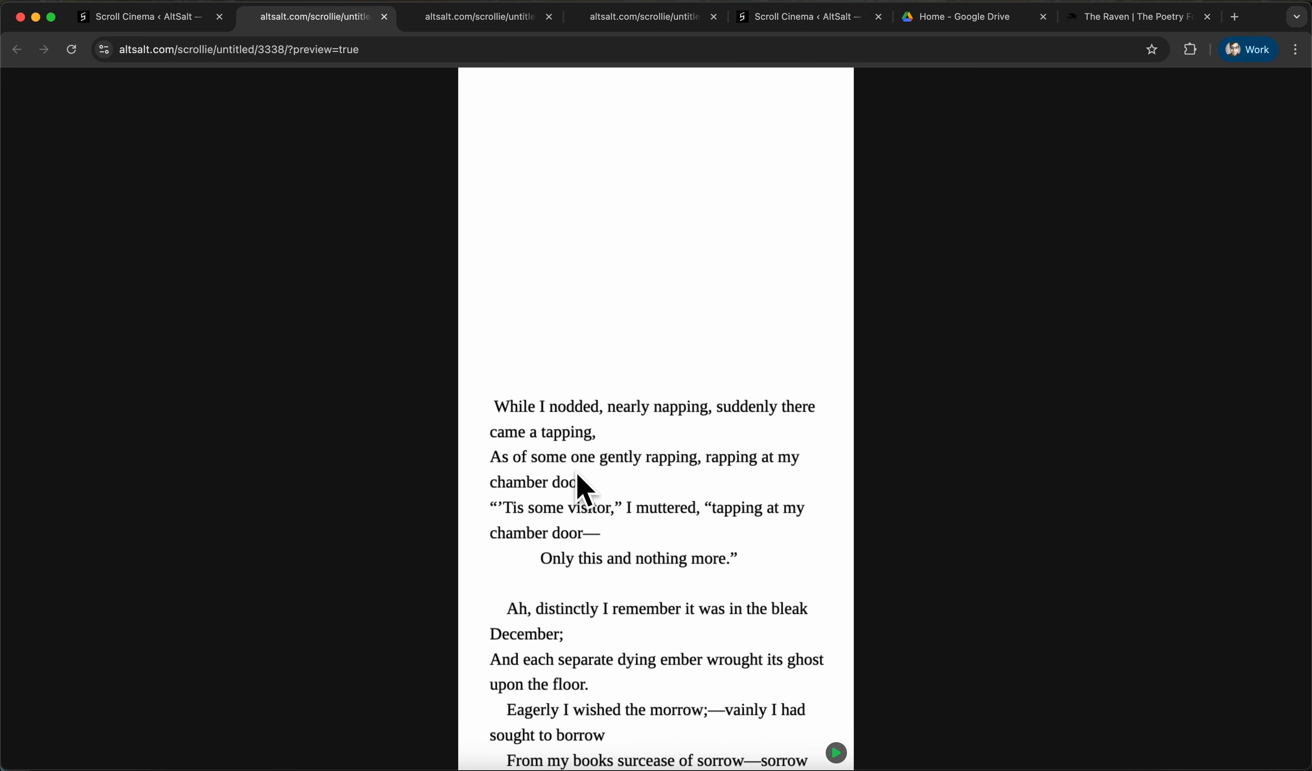
scroll(576, 473, "up", 10)
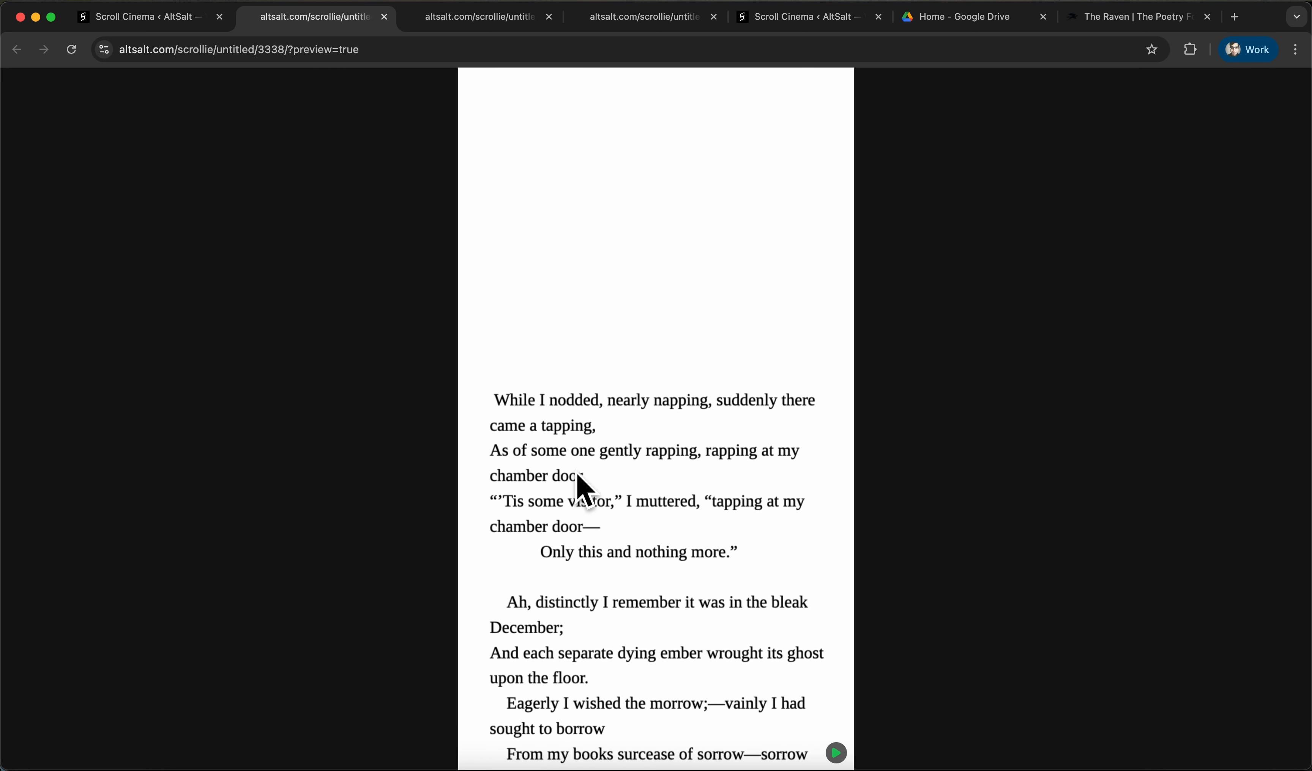
scroll(576, 473, "down", 5)
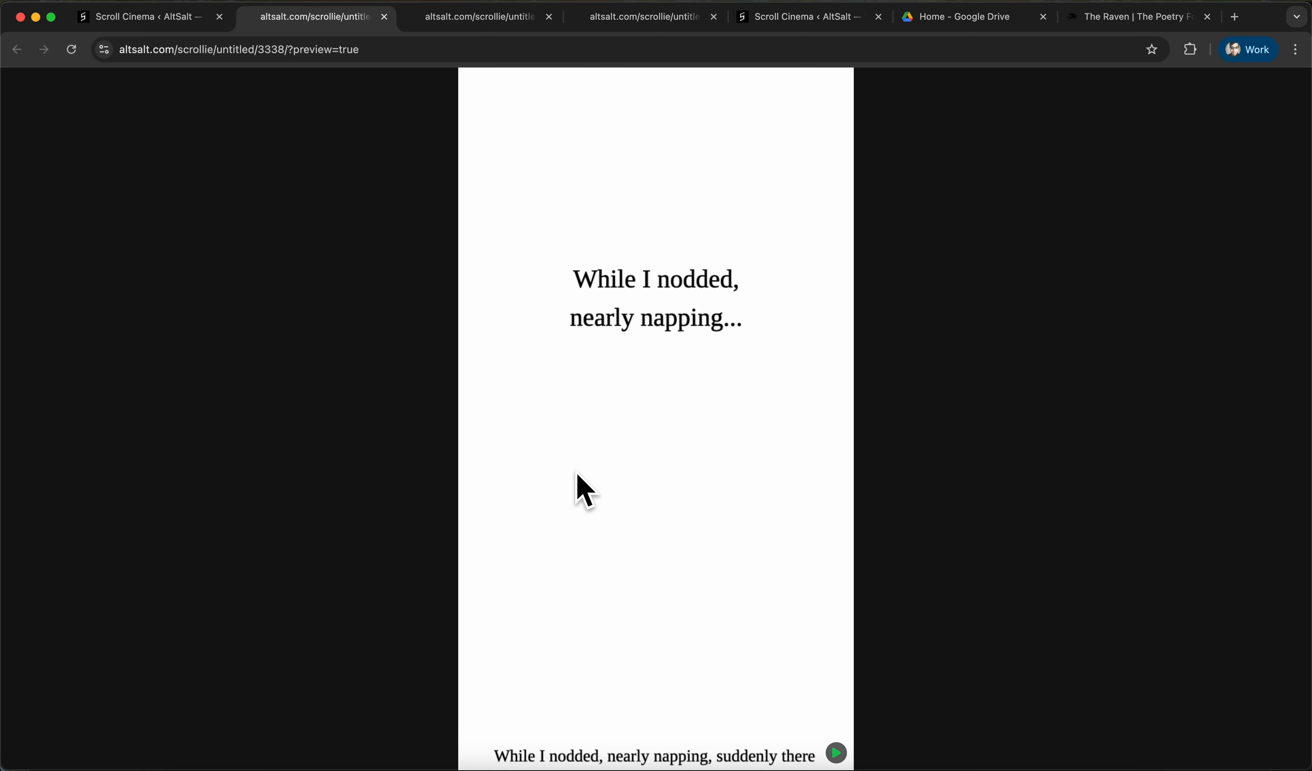
scroll(576, 471, "up", 10)
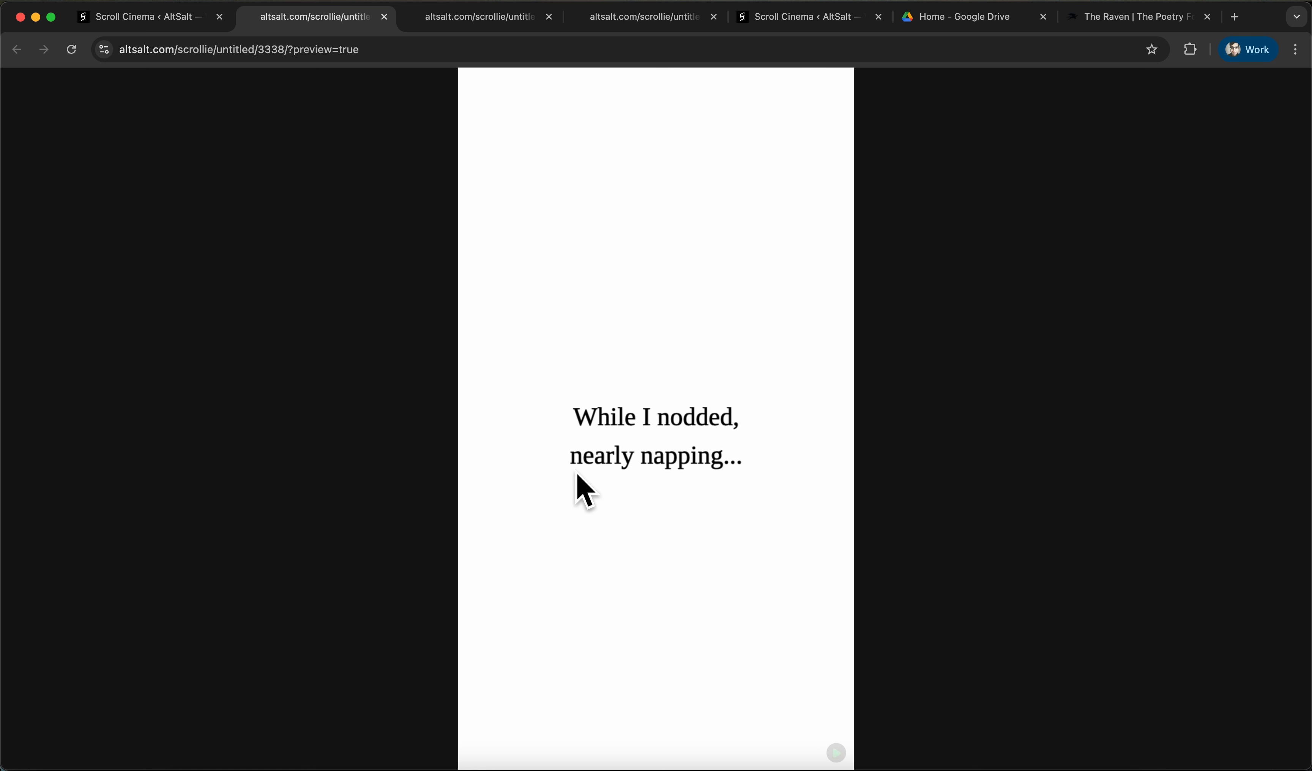
scroll(575, 471, "down", 5)
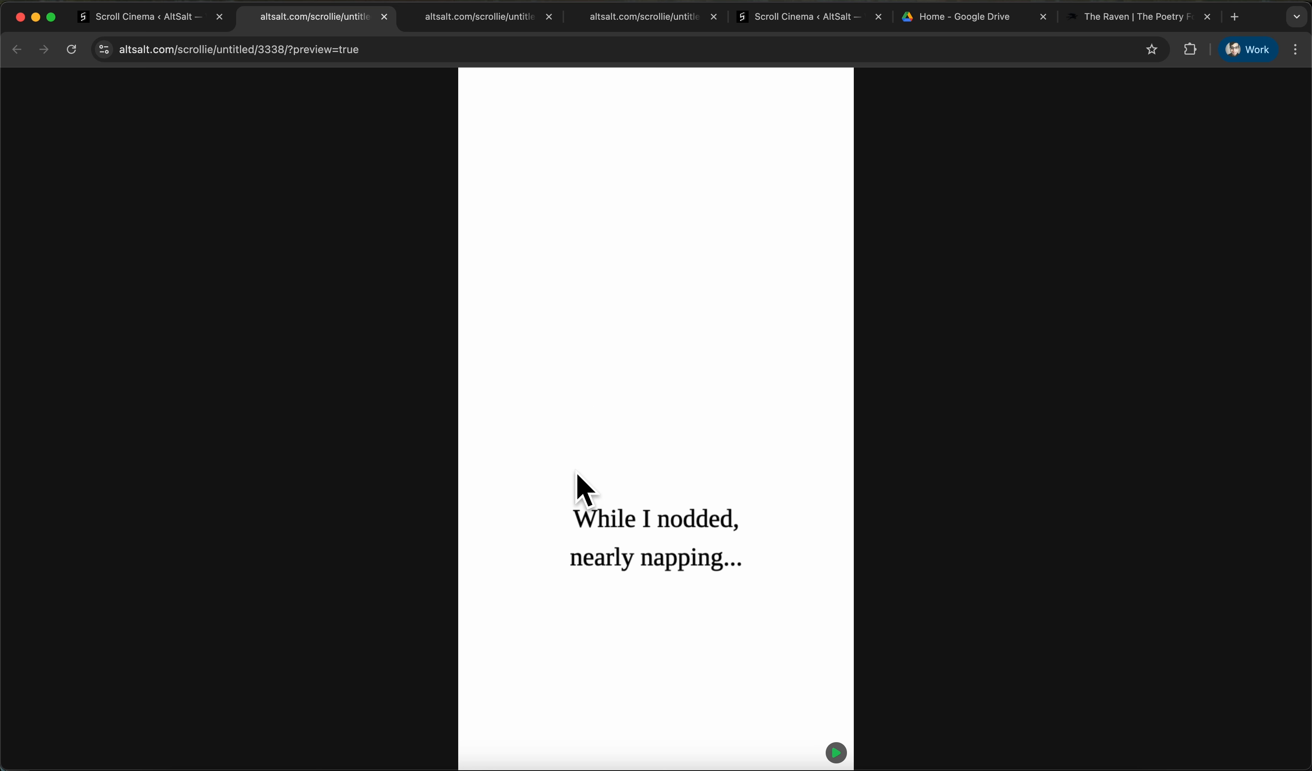
scroll(576, 471, "up", 5)
scroll(576, 472, "up", 10)
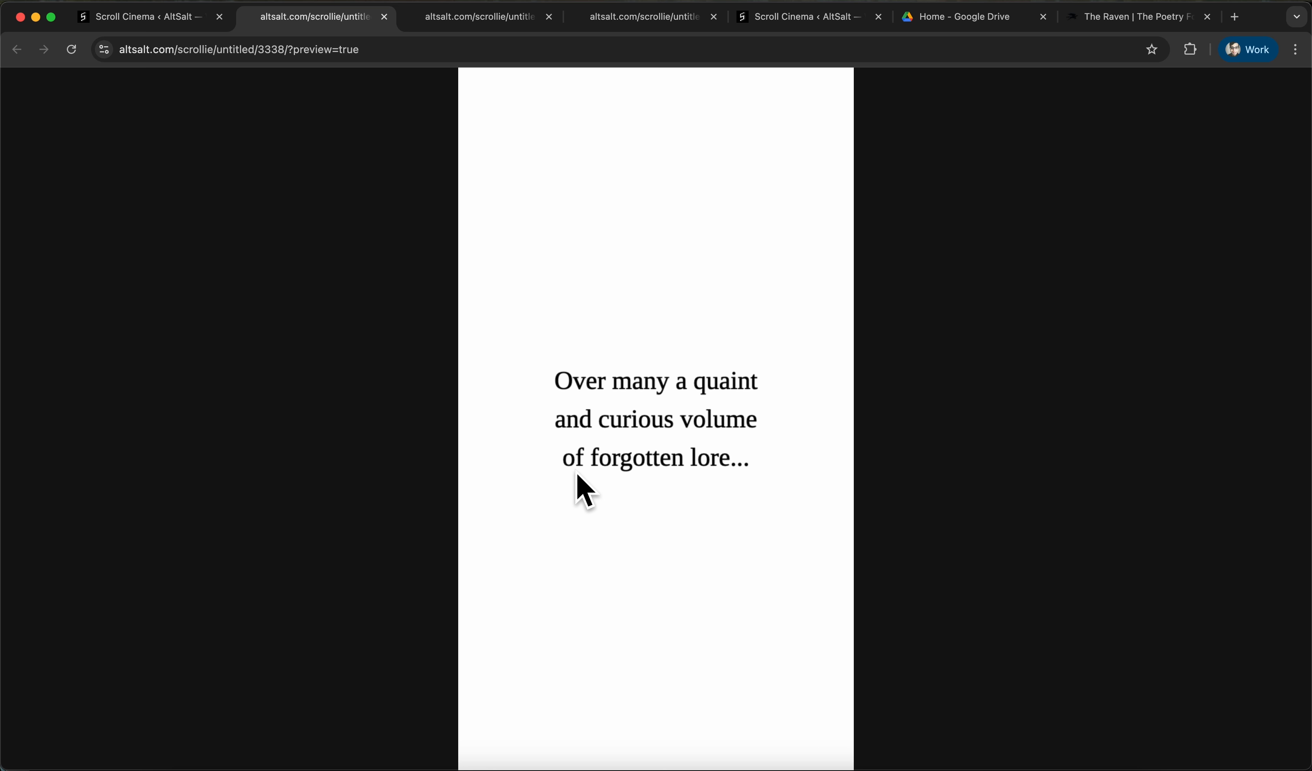
Check the autorun in both directions between the first, second and third short text blocks of the preview
scroll(576, 473, "up", 7)
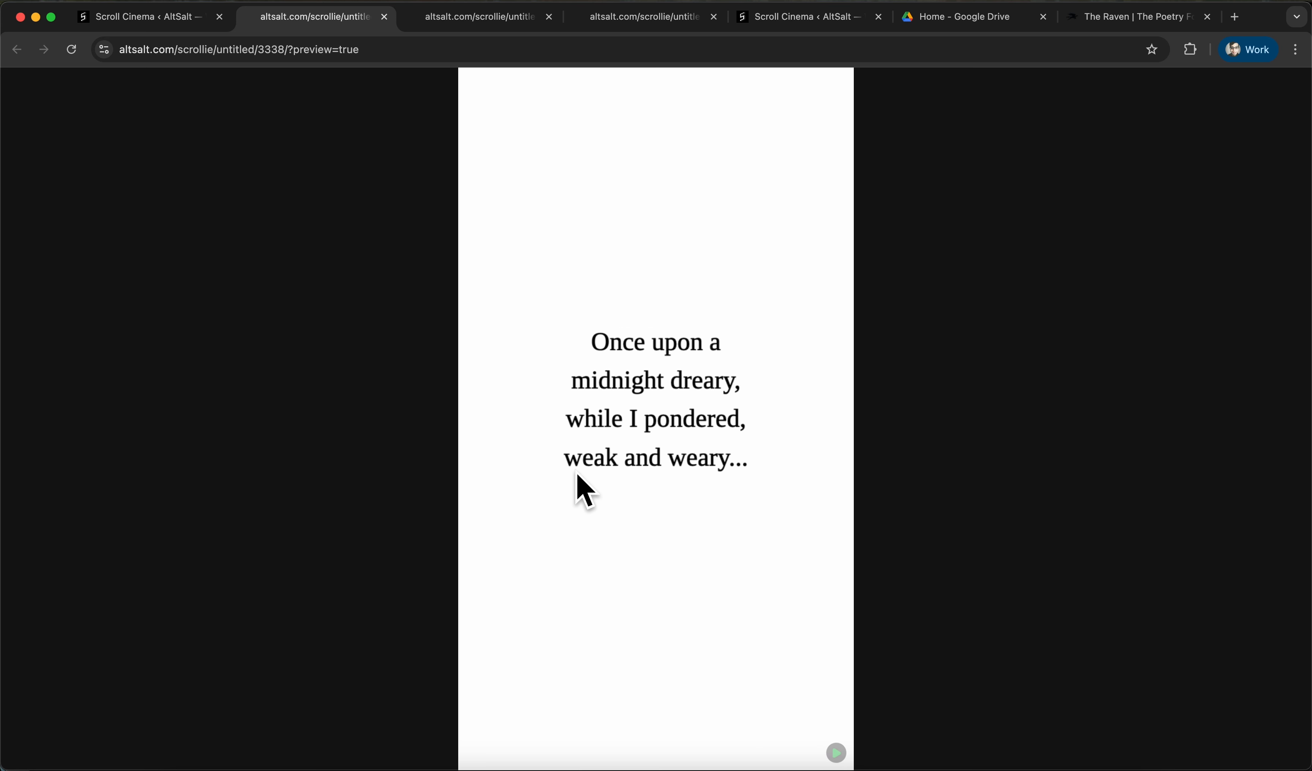
scroll(576, 472, "down", 7)
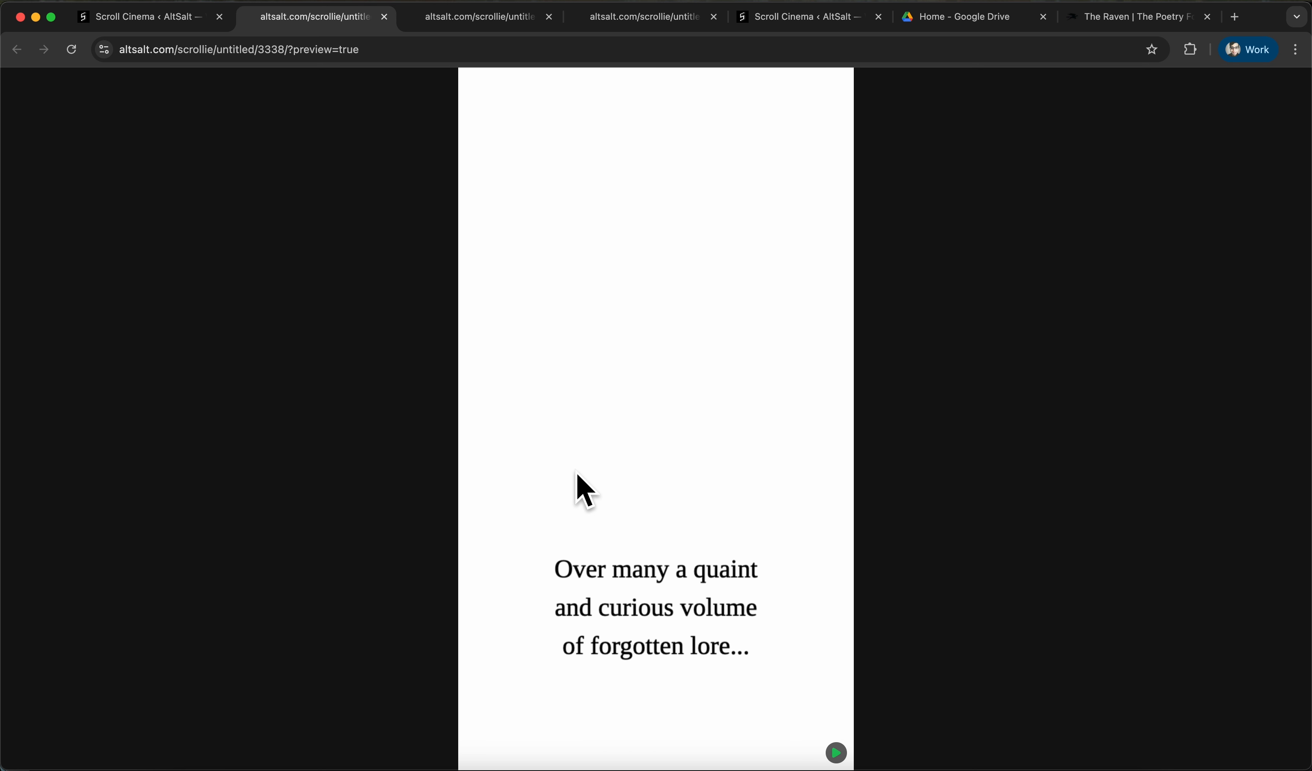
scroll(575, 471, "up", 4)
scroll(576, 472, "down", 10)
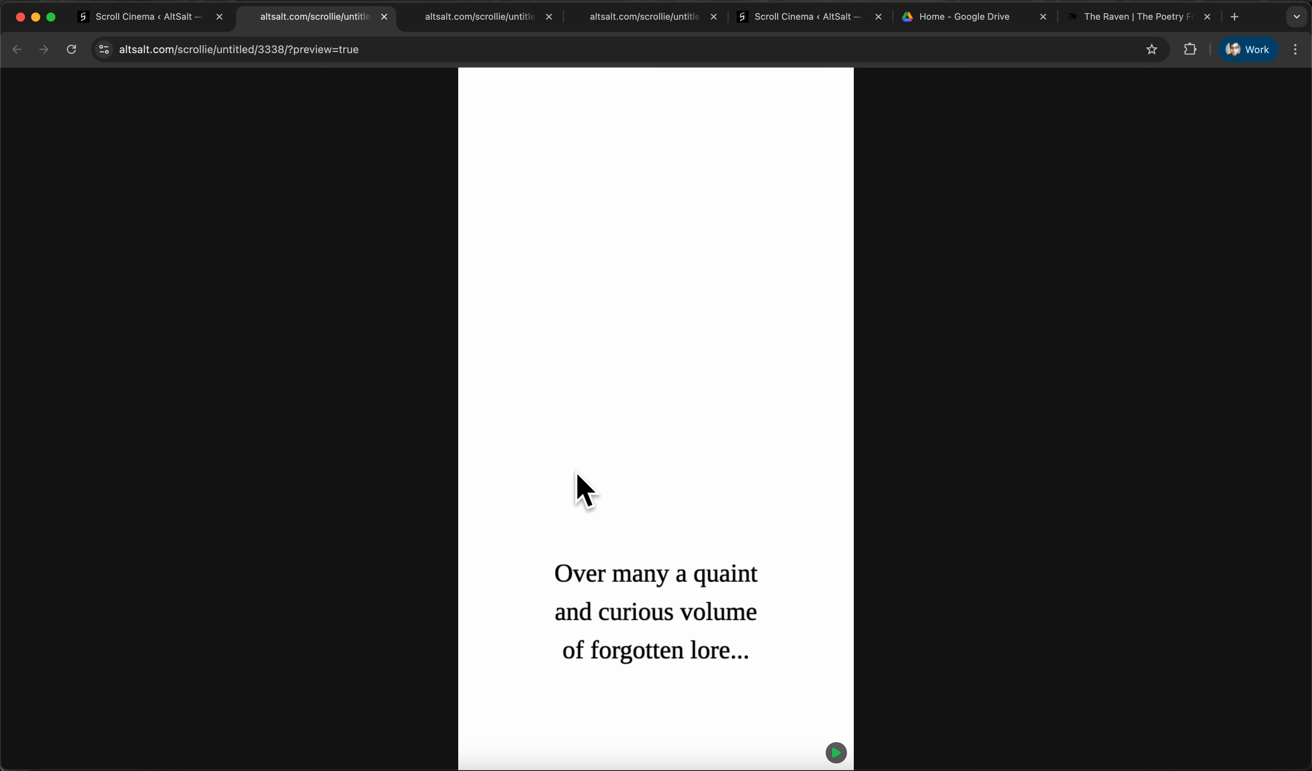
scroll(576, 473, "down", 10)
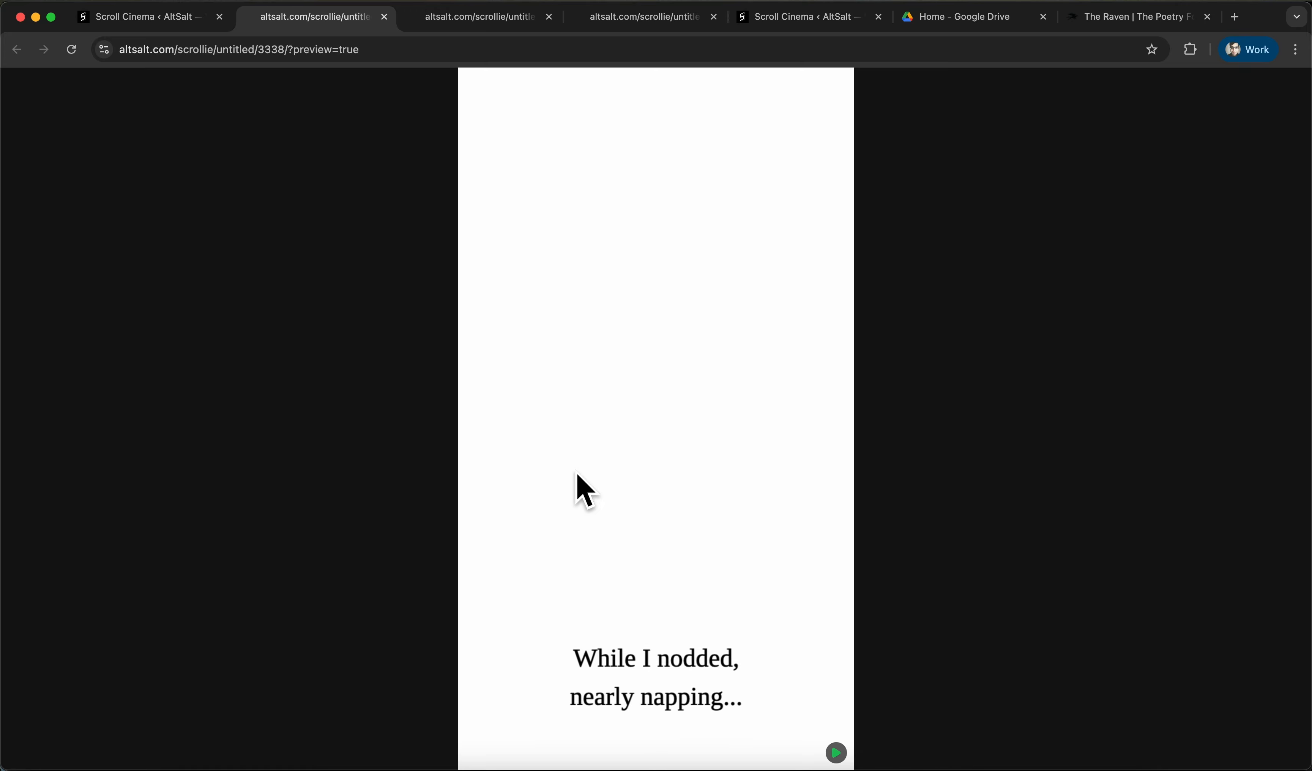
scroll(576, 473, "up", 6)
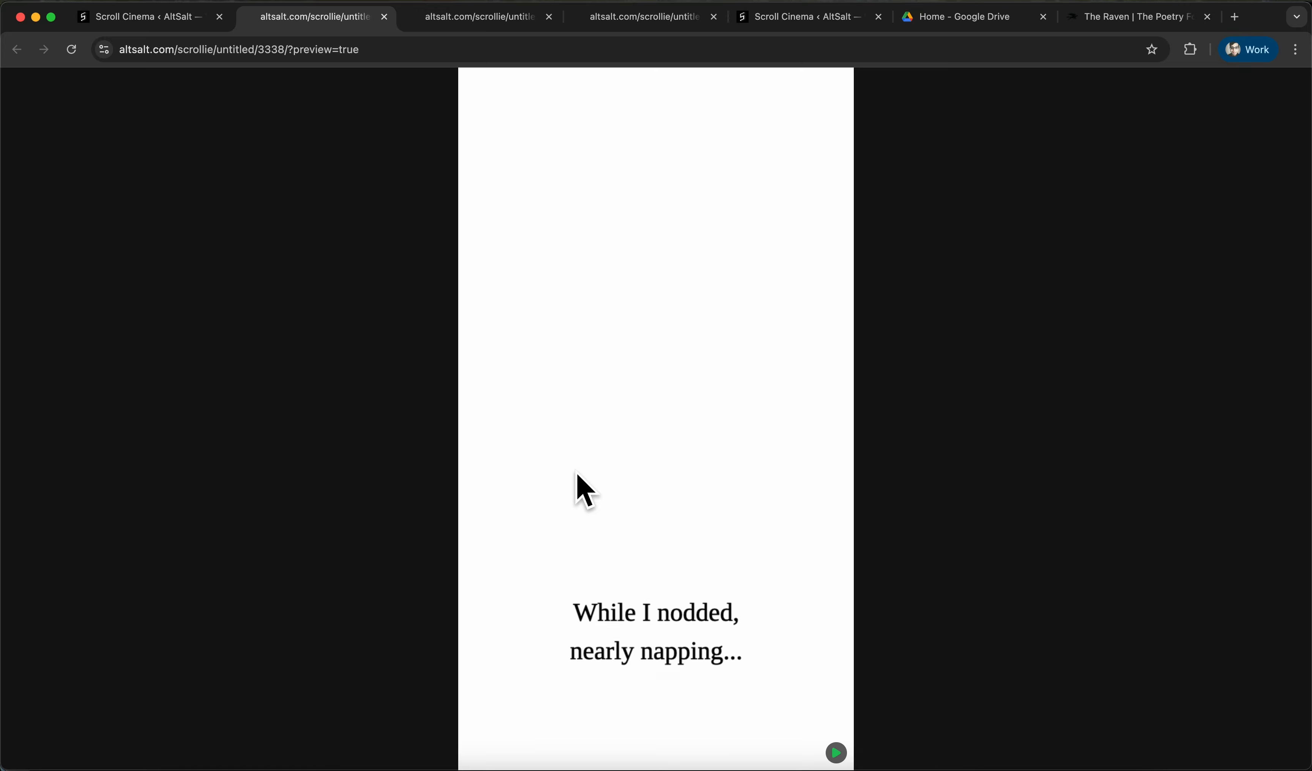
scroll(576, 471, "up", 10)
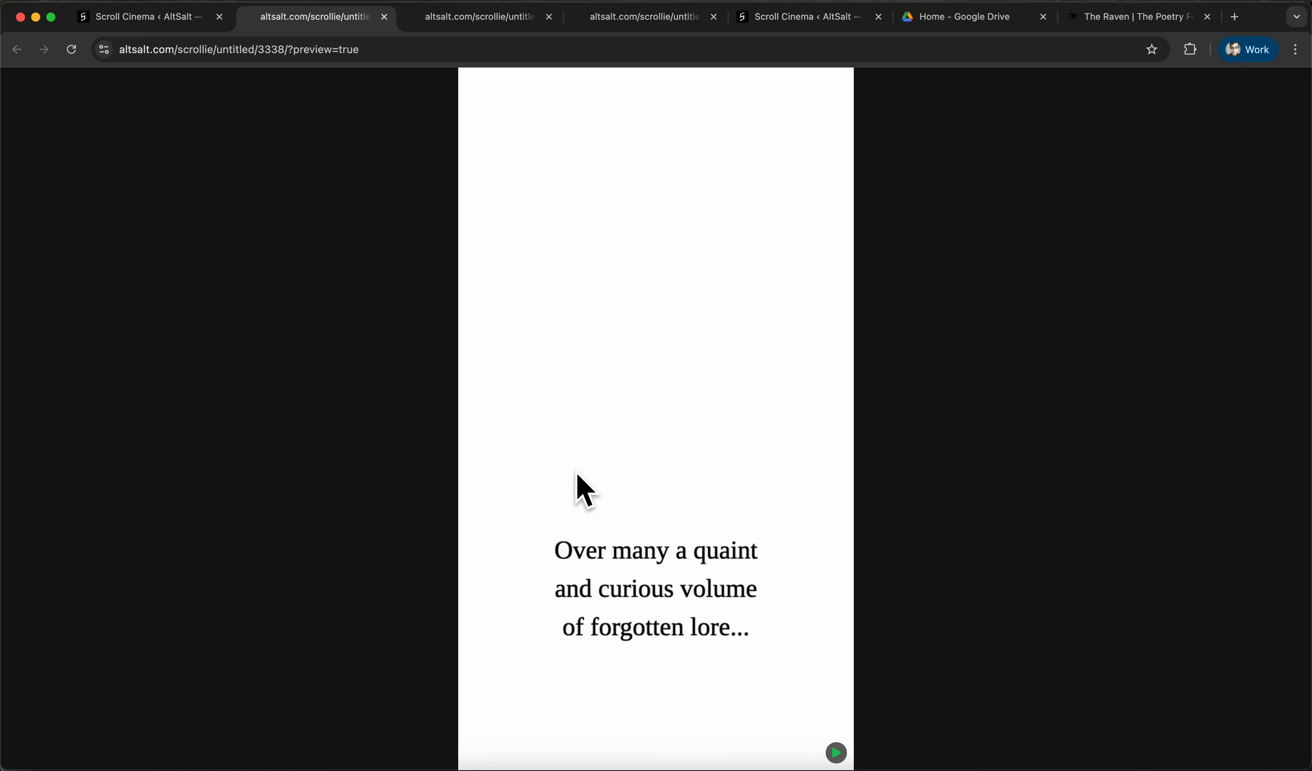
scroll(576, 471, "up", 4)
scroll(575, 472, "down", 10)
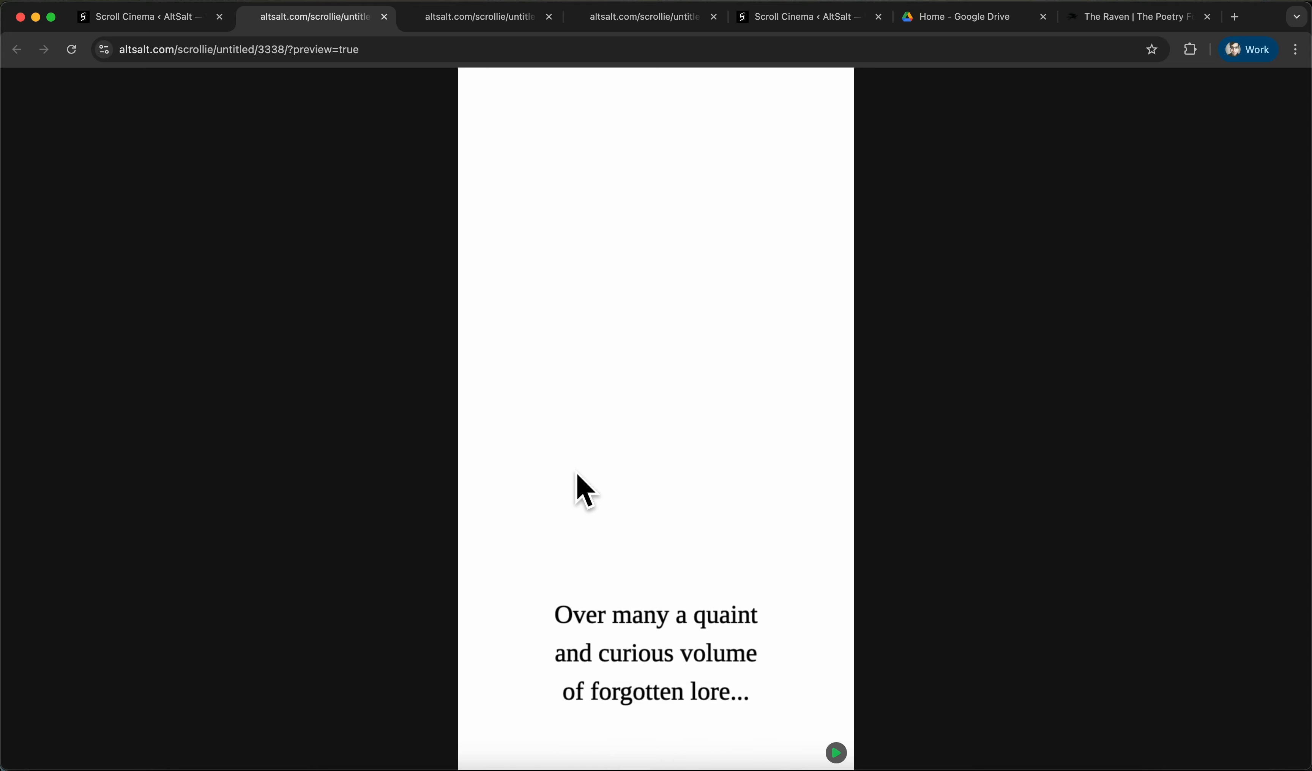
scroll(577, 474, "down", 10)
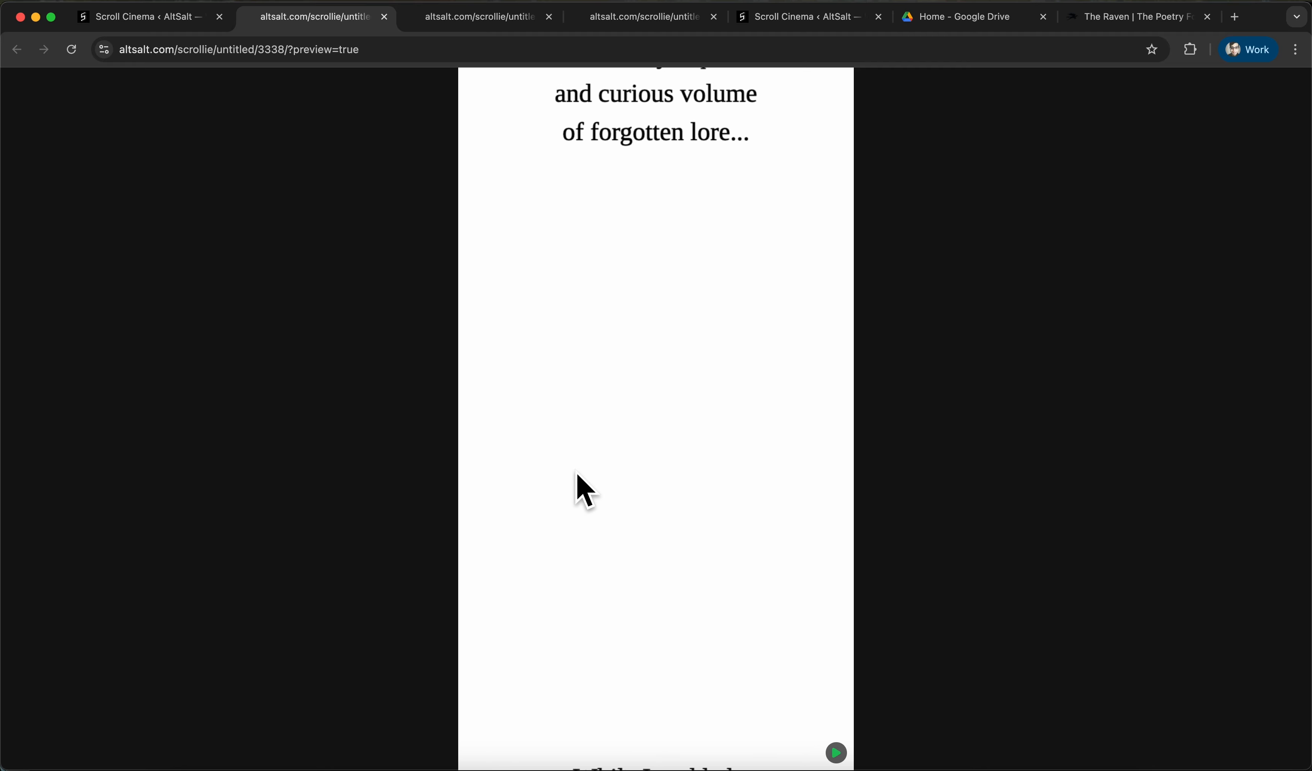
Check the autorun from the "While I nodded" block into the long poem text and back toward the earlier blocks
scroll(576, 471, "down", 3)
scroll(576, 472, "down", 12)
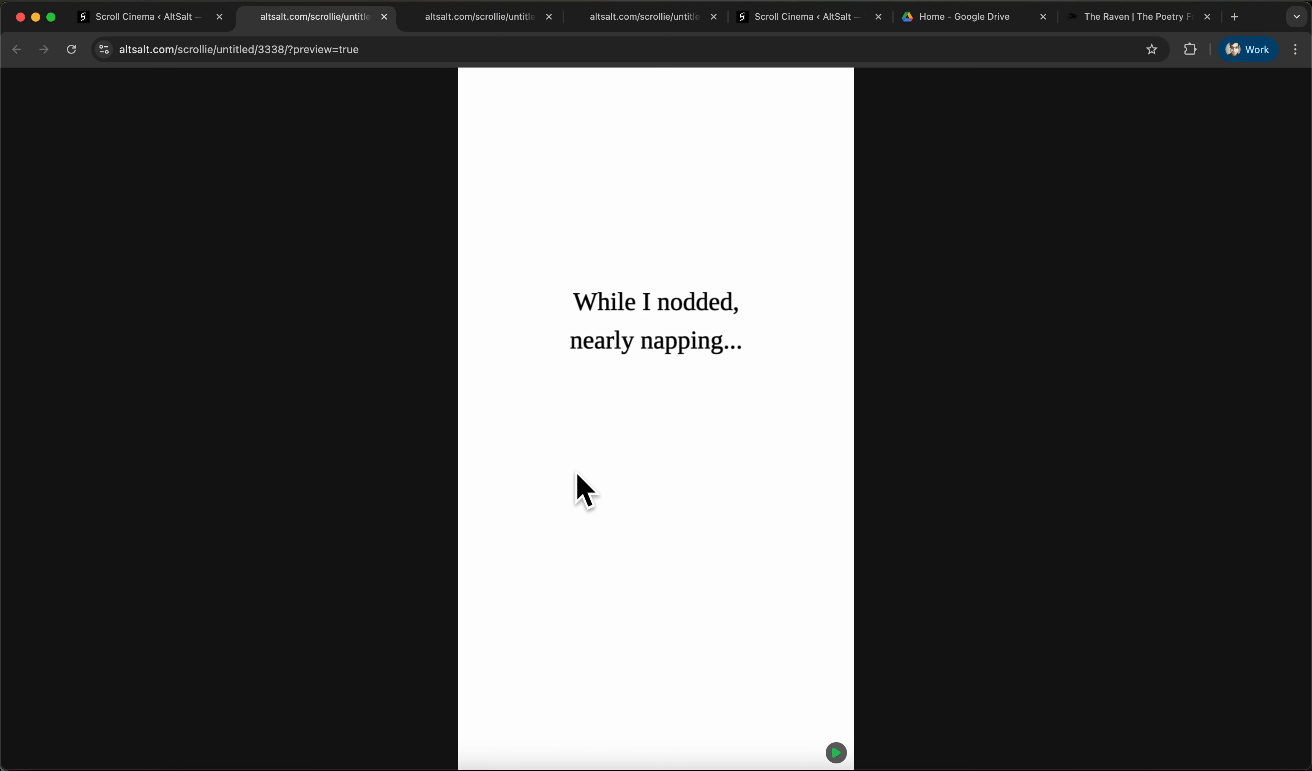
scroll(576, 473, "up", 4)
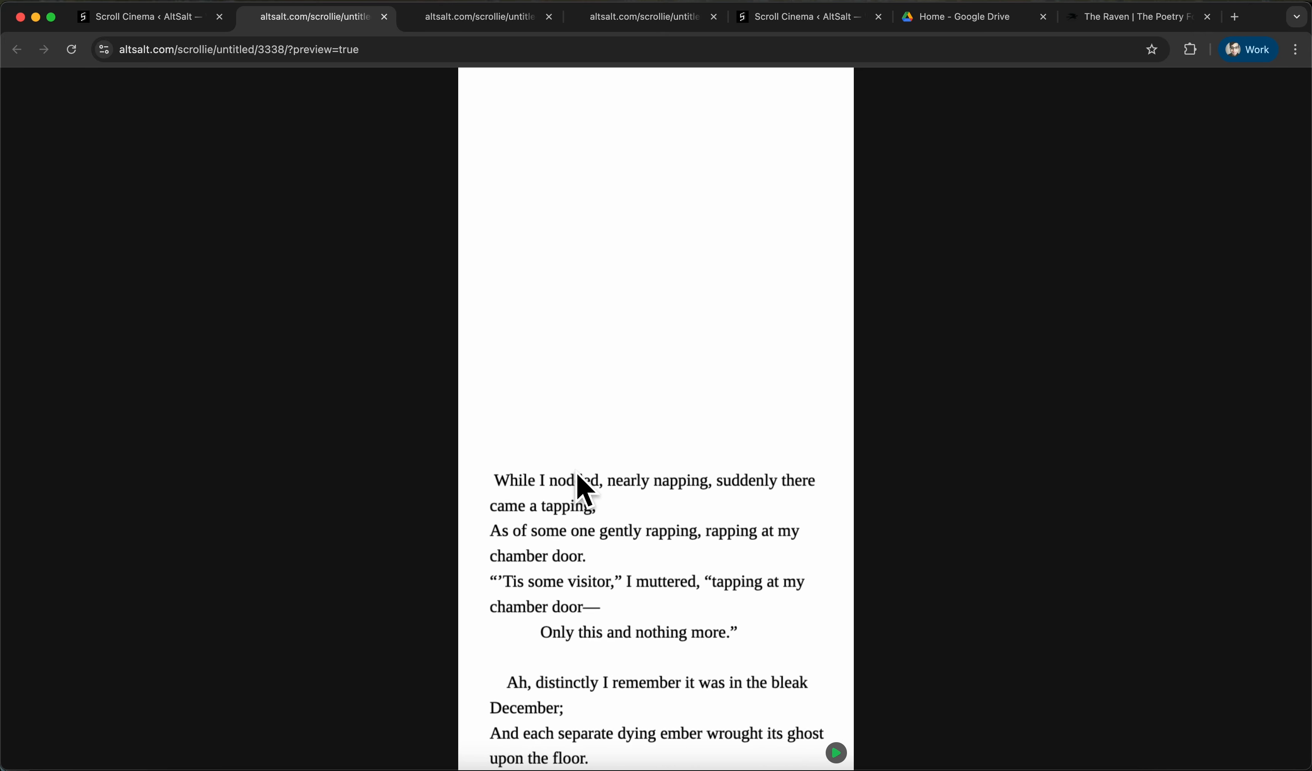
scroll(576, 472, "down", 6)
scroll(576, 472, "up", 2)
scroll(576, 473, "up", 8)
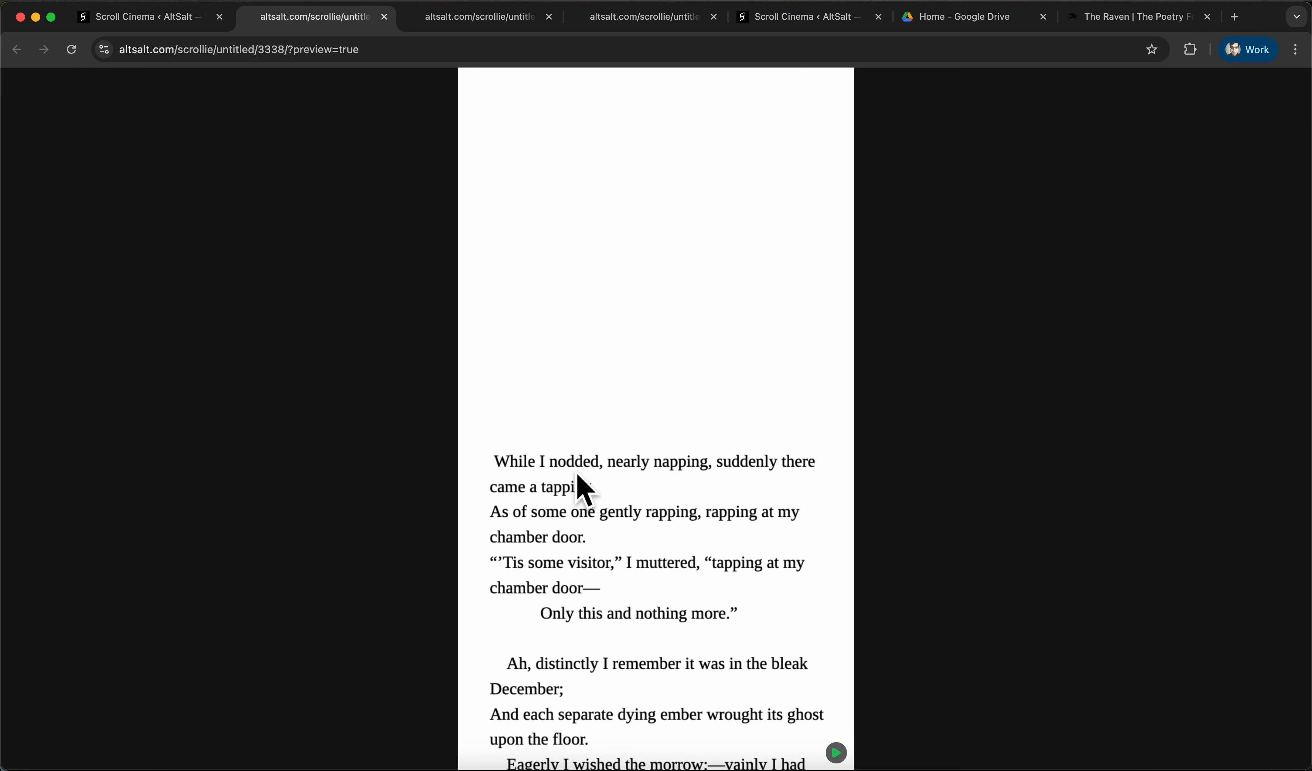
scroll(575, 471, "up", 8)
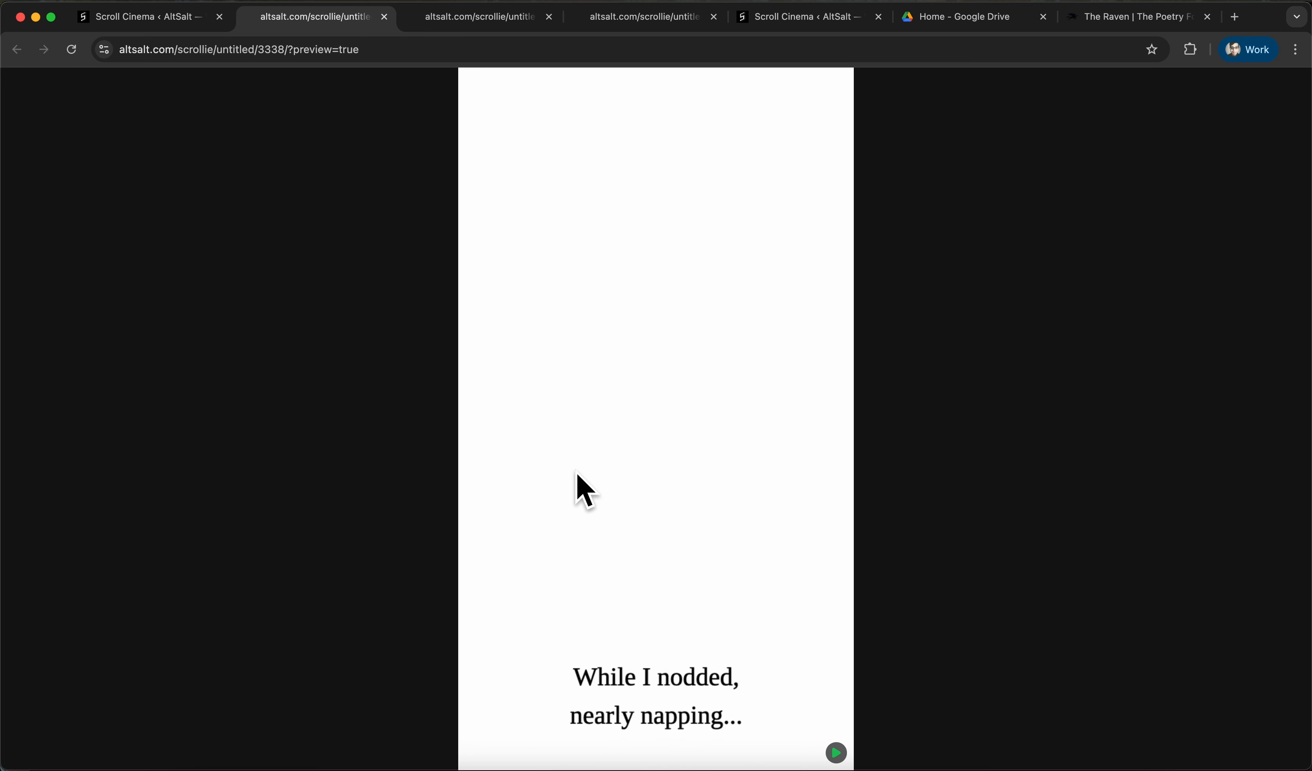
scroll(577, 475, "up", 8)
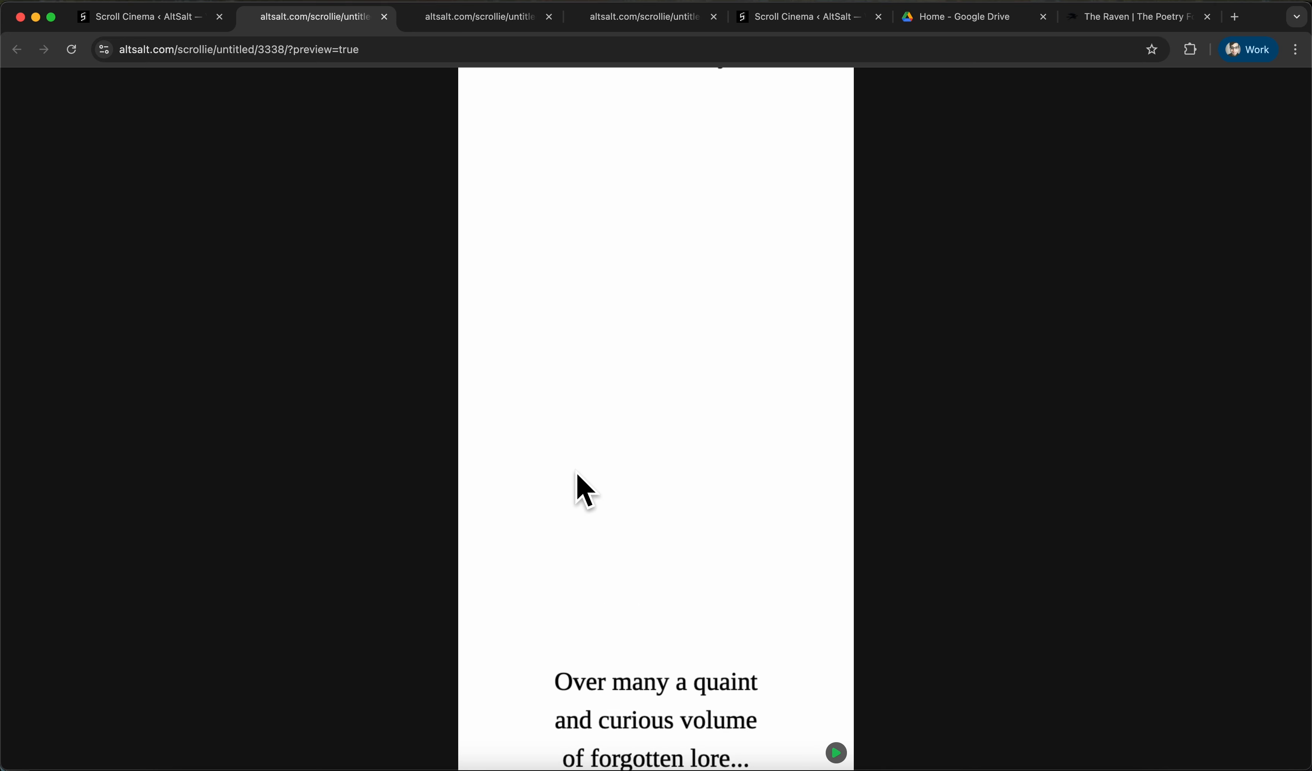
Return to the Scroll Cinema editor, examine the timeline around the Autorun Stop marker and select the group's last keyframe
left_click(158, 17)
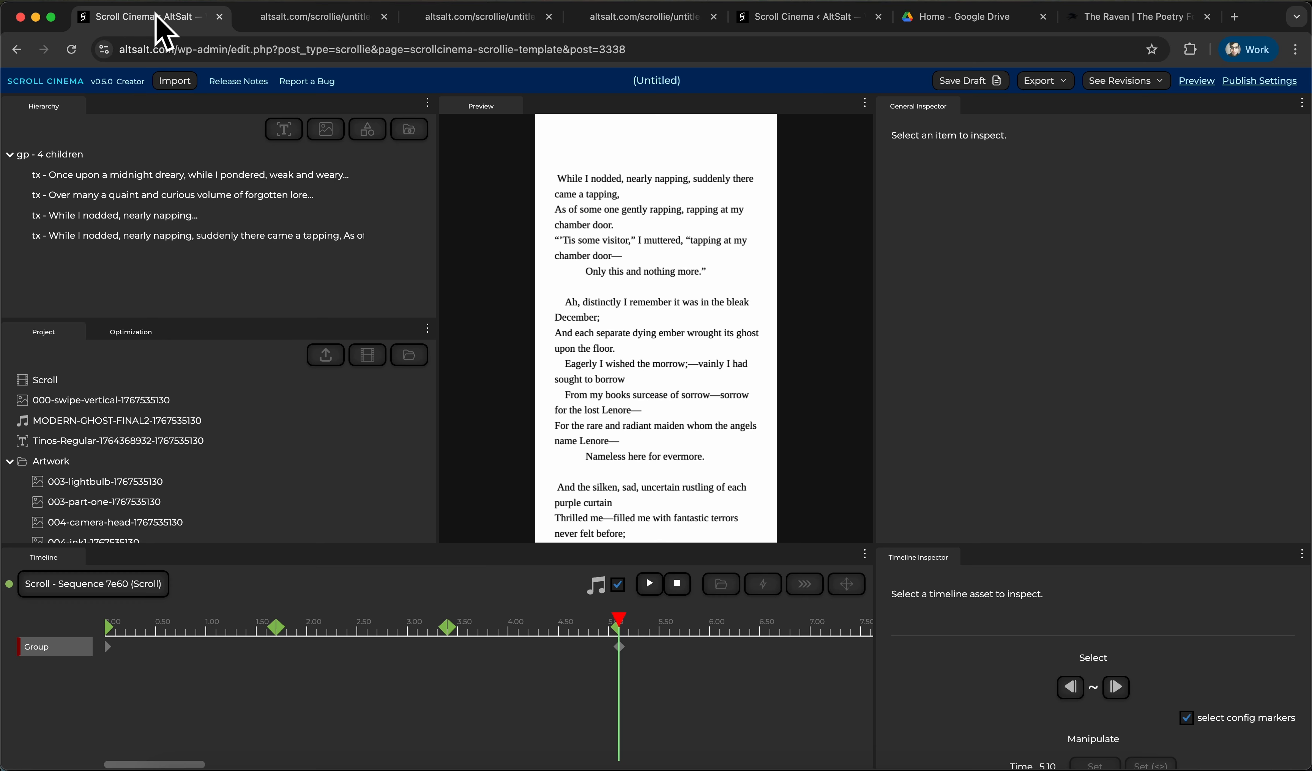
left_click(621, 648)
left_click_drag(661, 634, 620, 611)
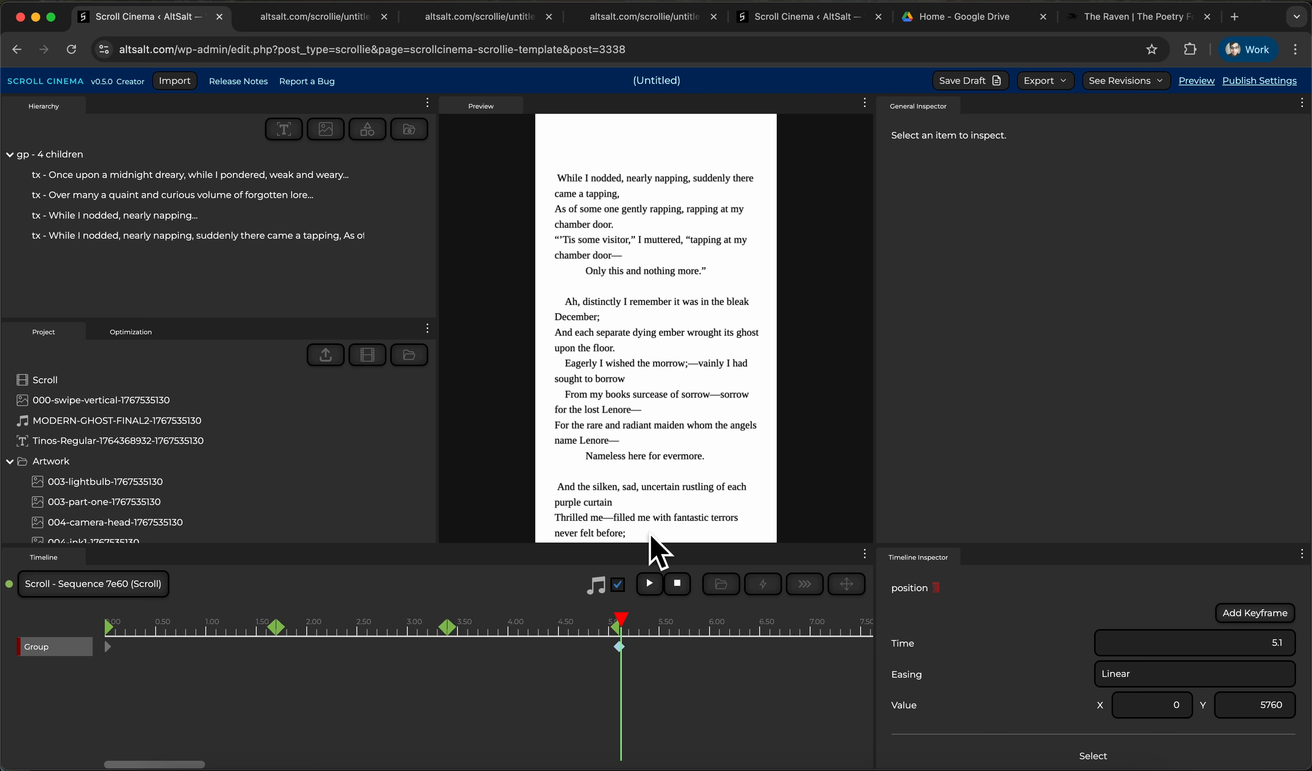
left_click_drag(656, 636, 616, 624)
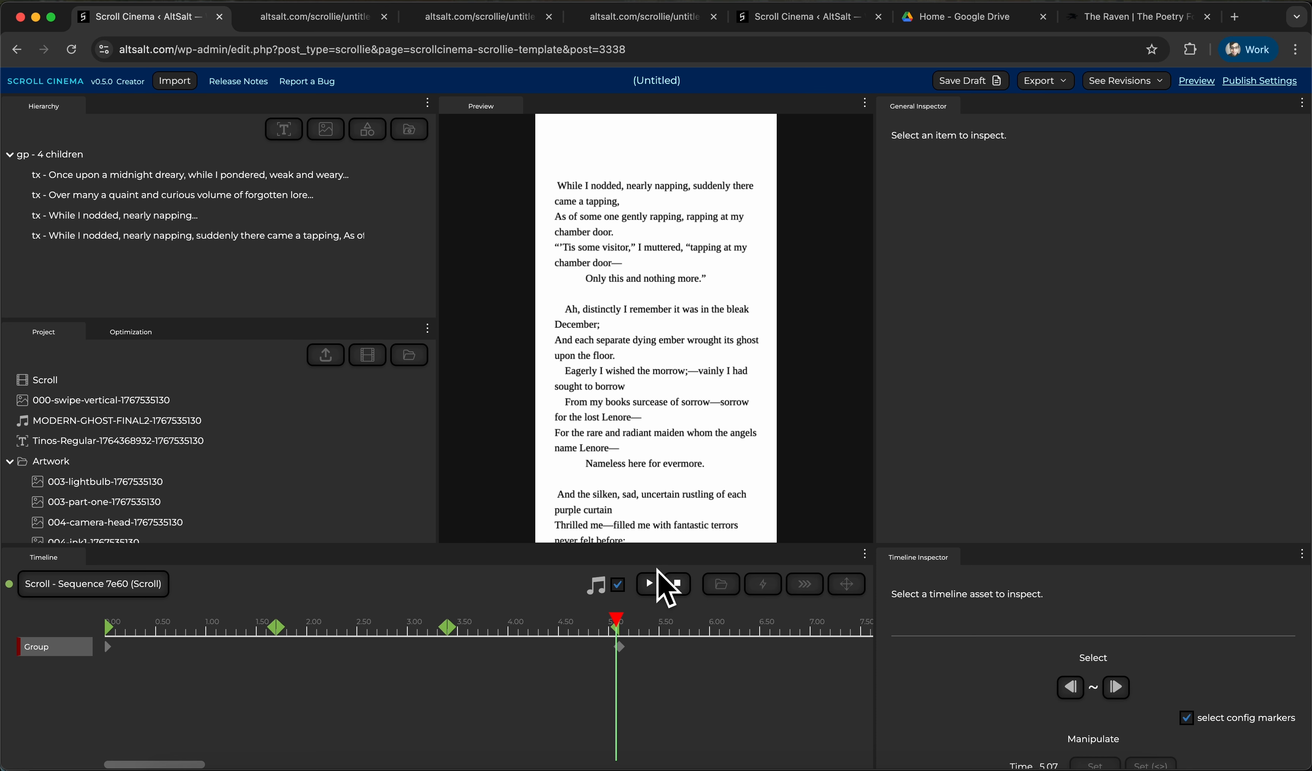
left_click(657, 624)
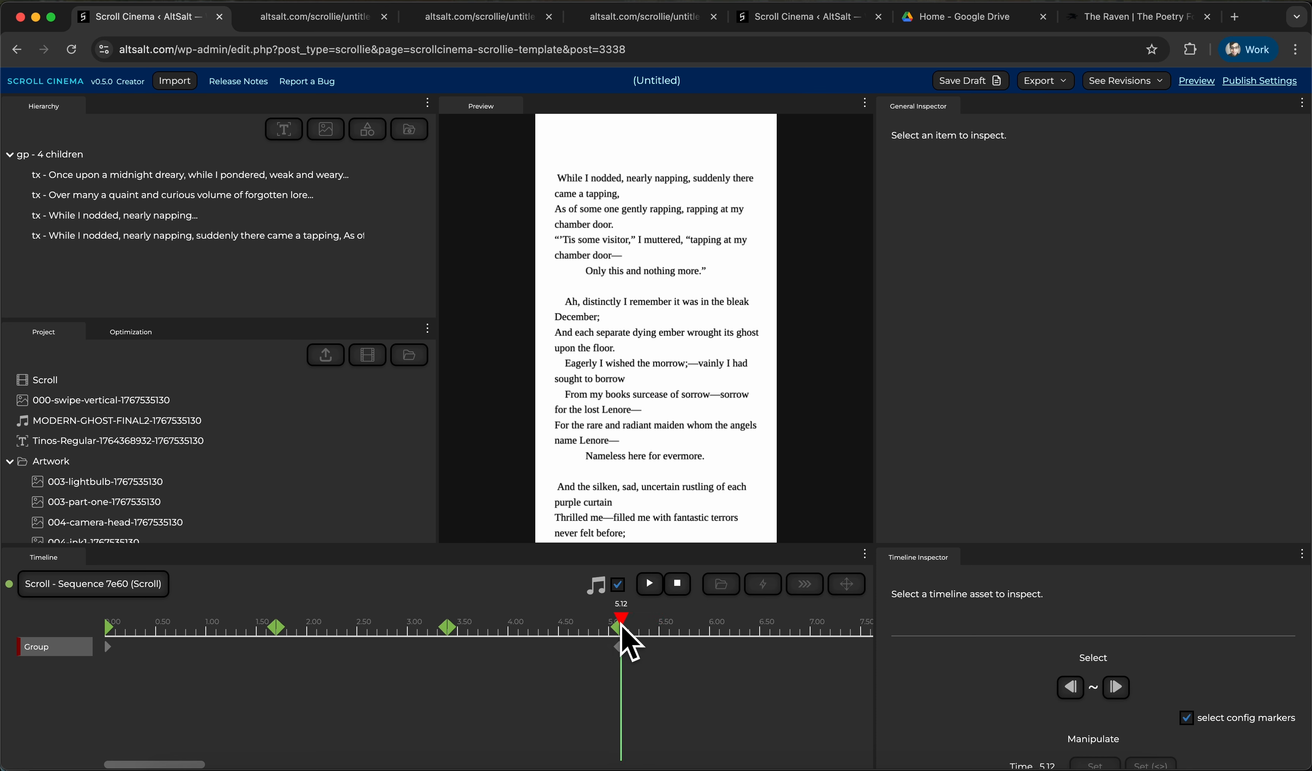
left_click(618, 625)
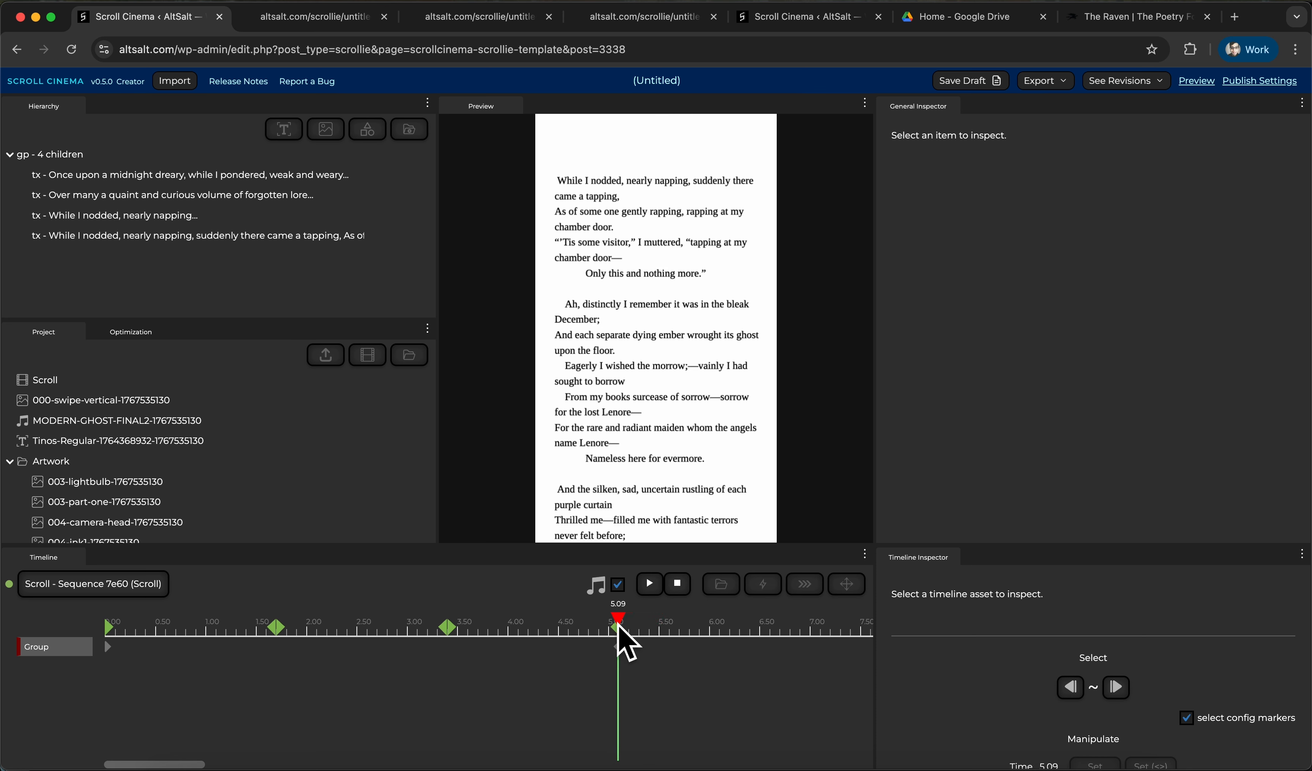
left_click(619, 625)
left_click(619, 647)
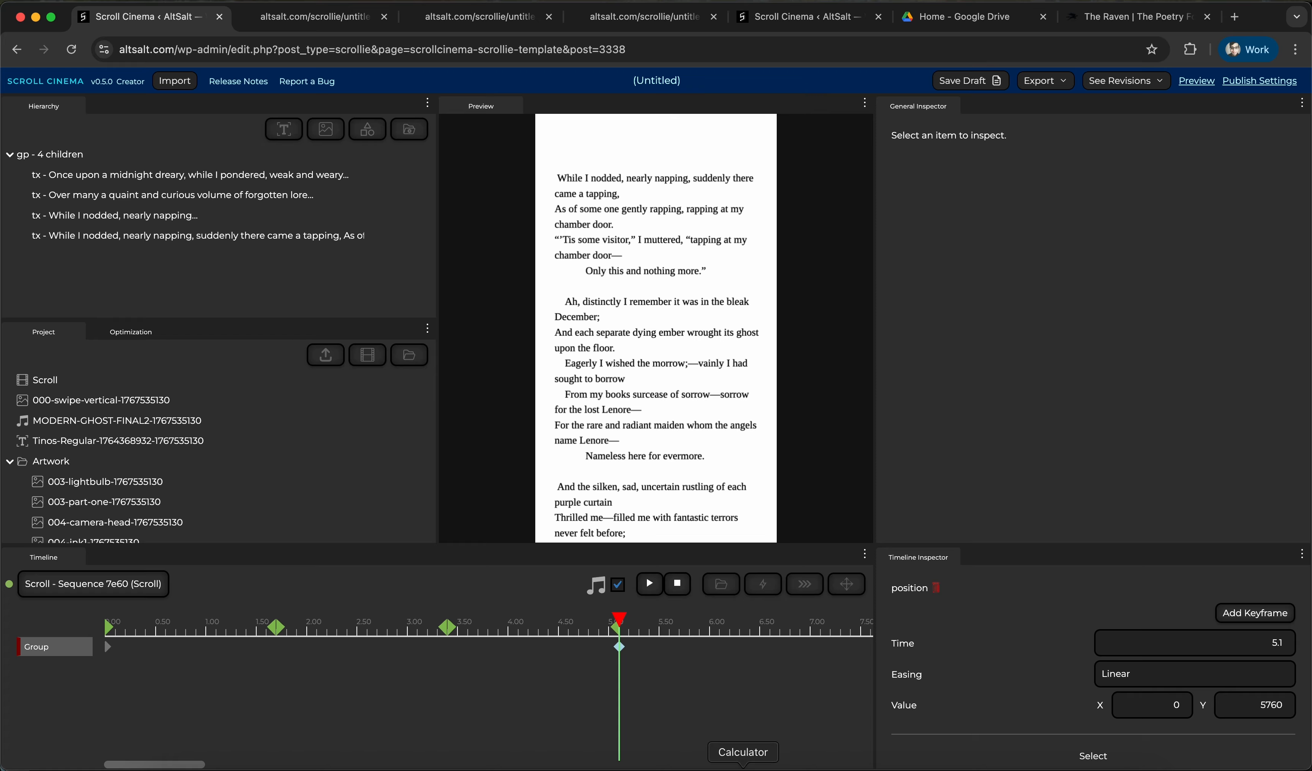
Switch to Calculator and add 1920 to the last keyframe's Y position of 5760
left_click(743, 768)
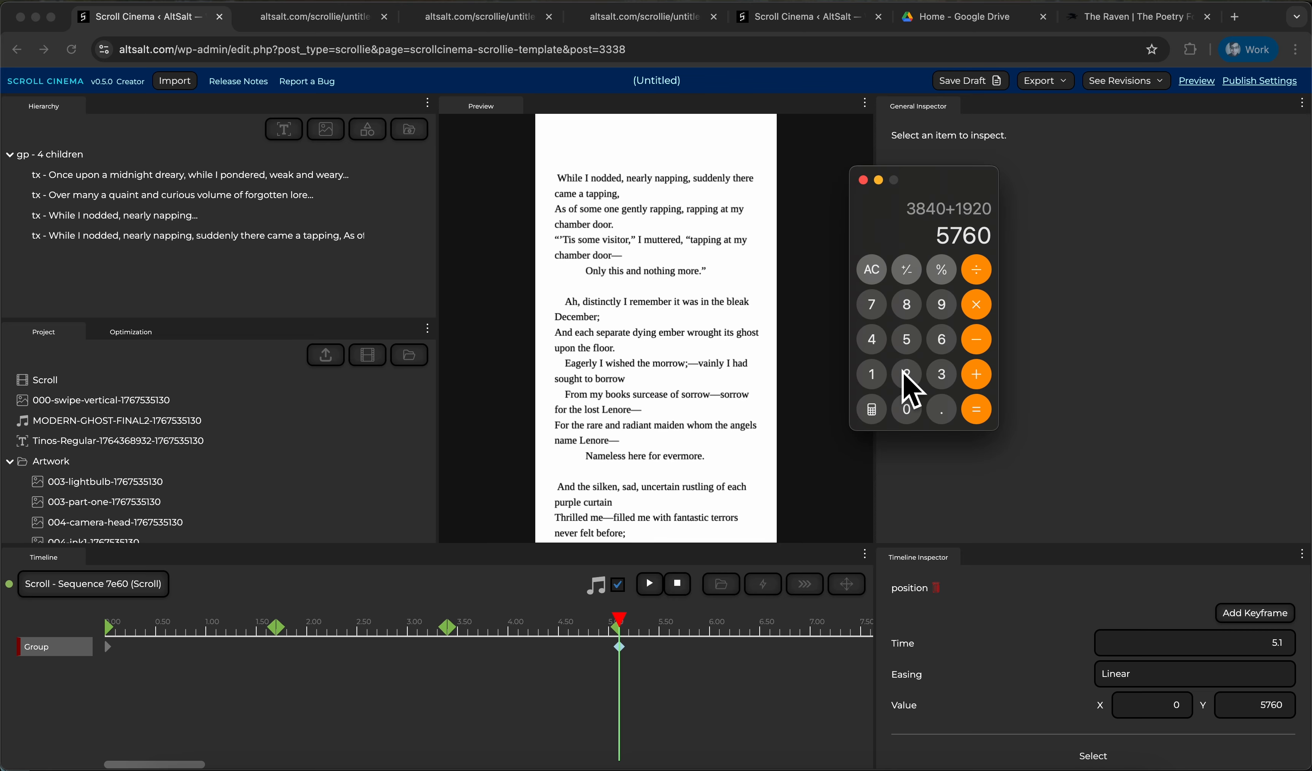
left_click(977, 375)
left_click(872, 375)
left_click(942, 305)
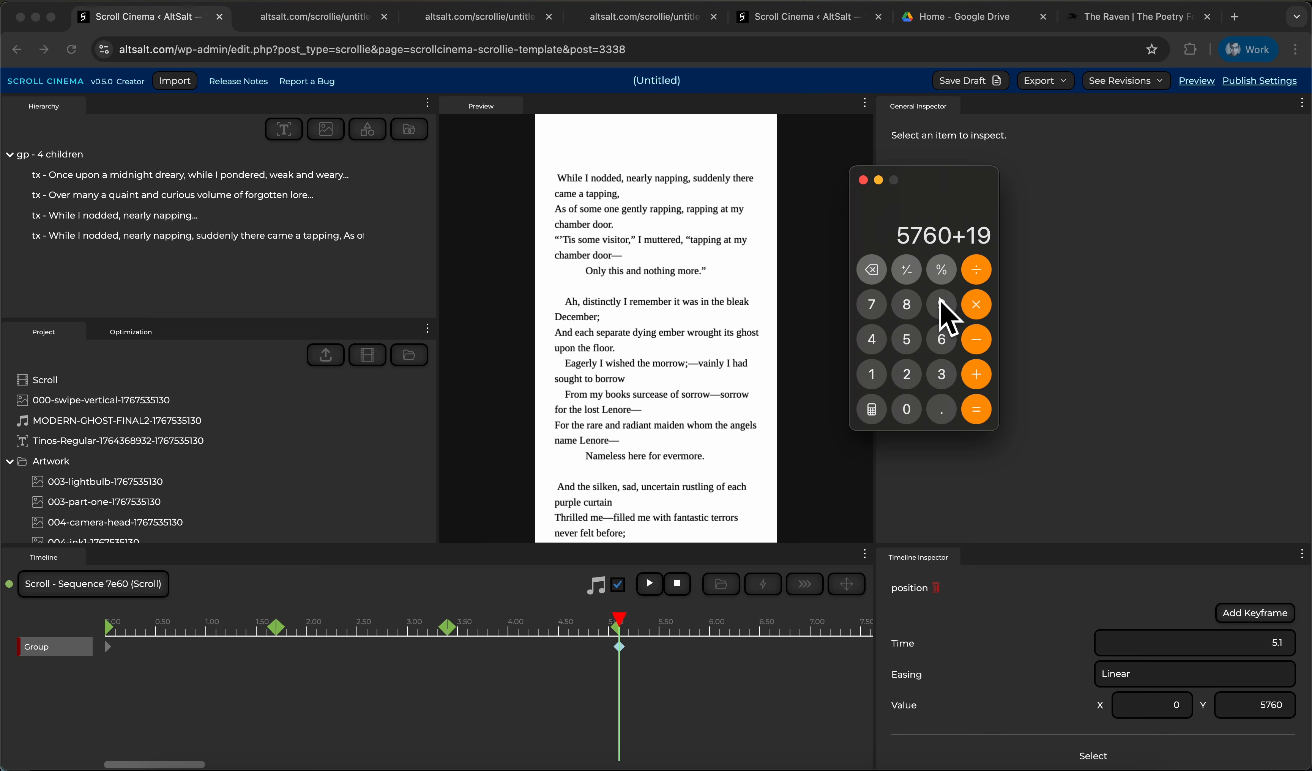
left_click(907, 374)
left_click(907, 410)
left_click(987, 412)
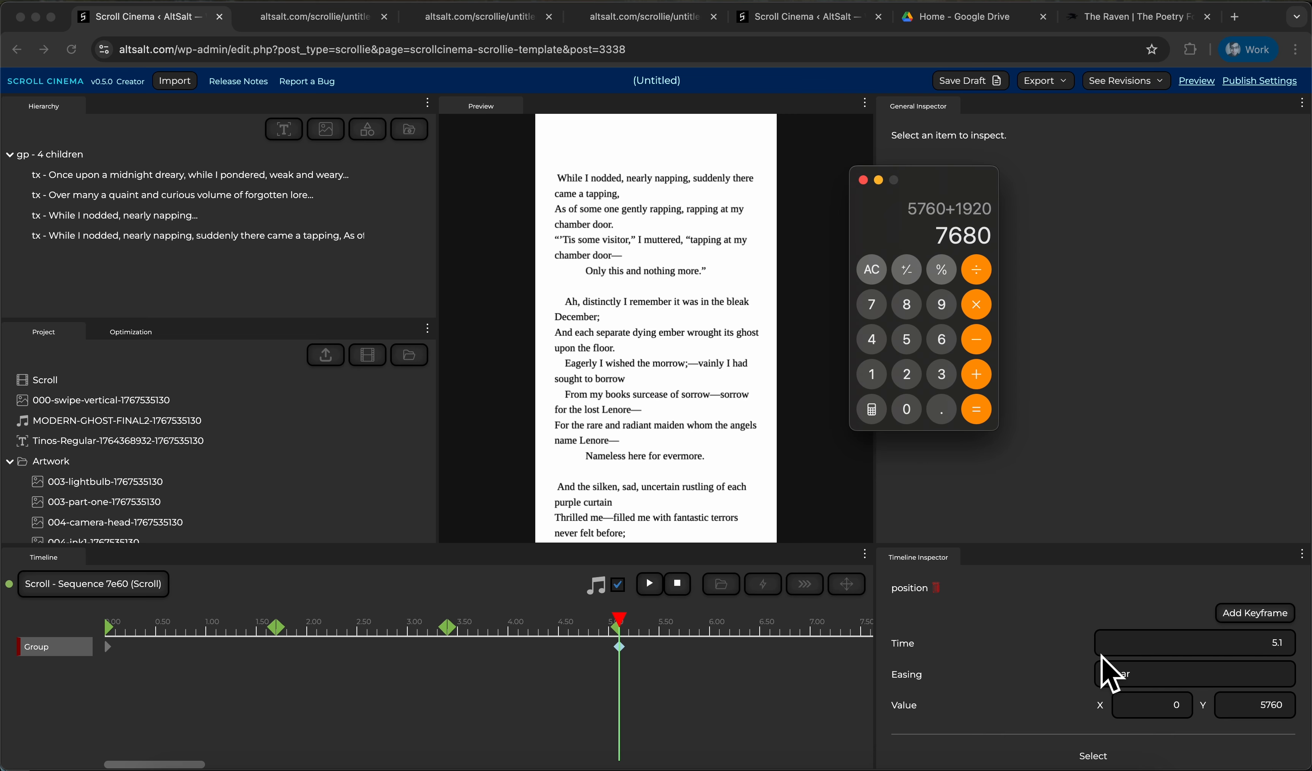
Set the group's last keyframe to Y 7680 and time 6.8, and scrub the section after the Autorun Stop marker
left_click(1251, 720)
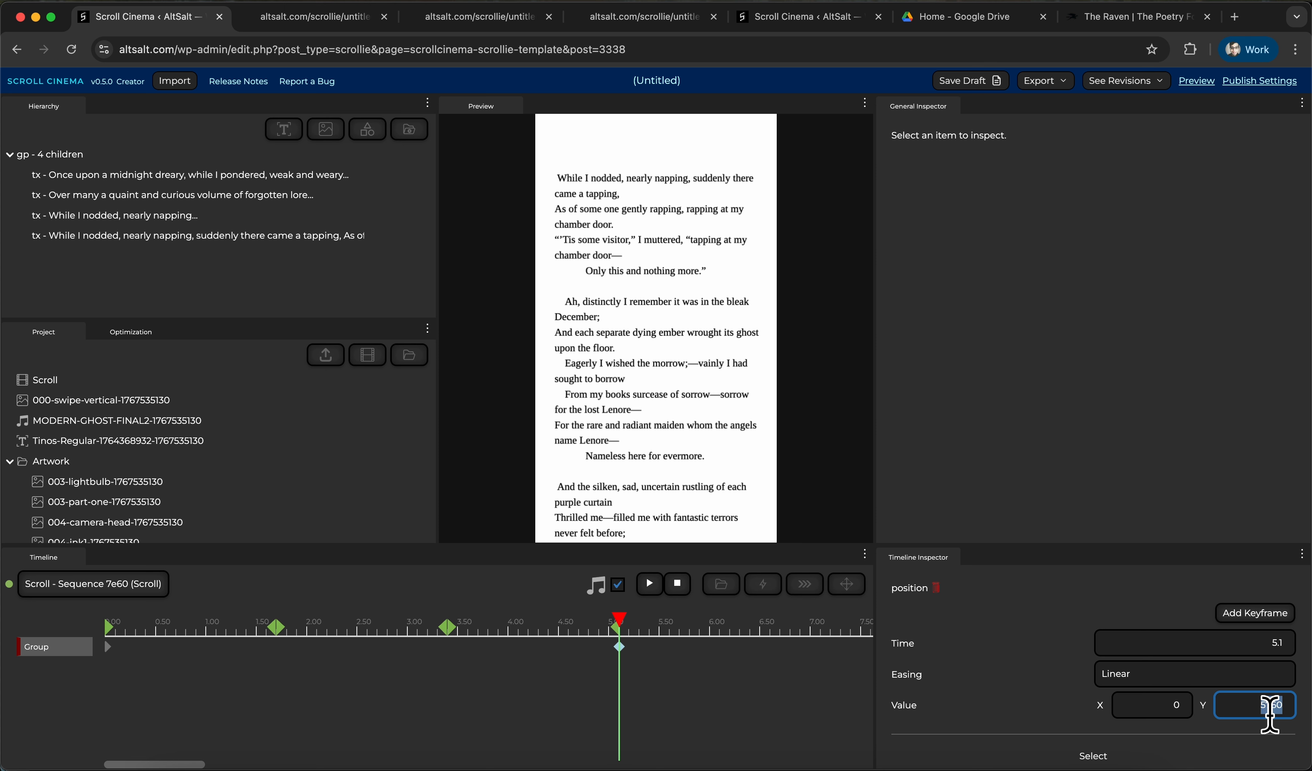
type("768")
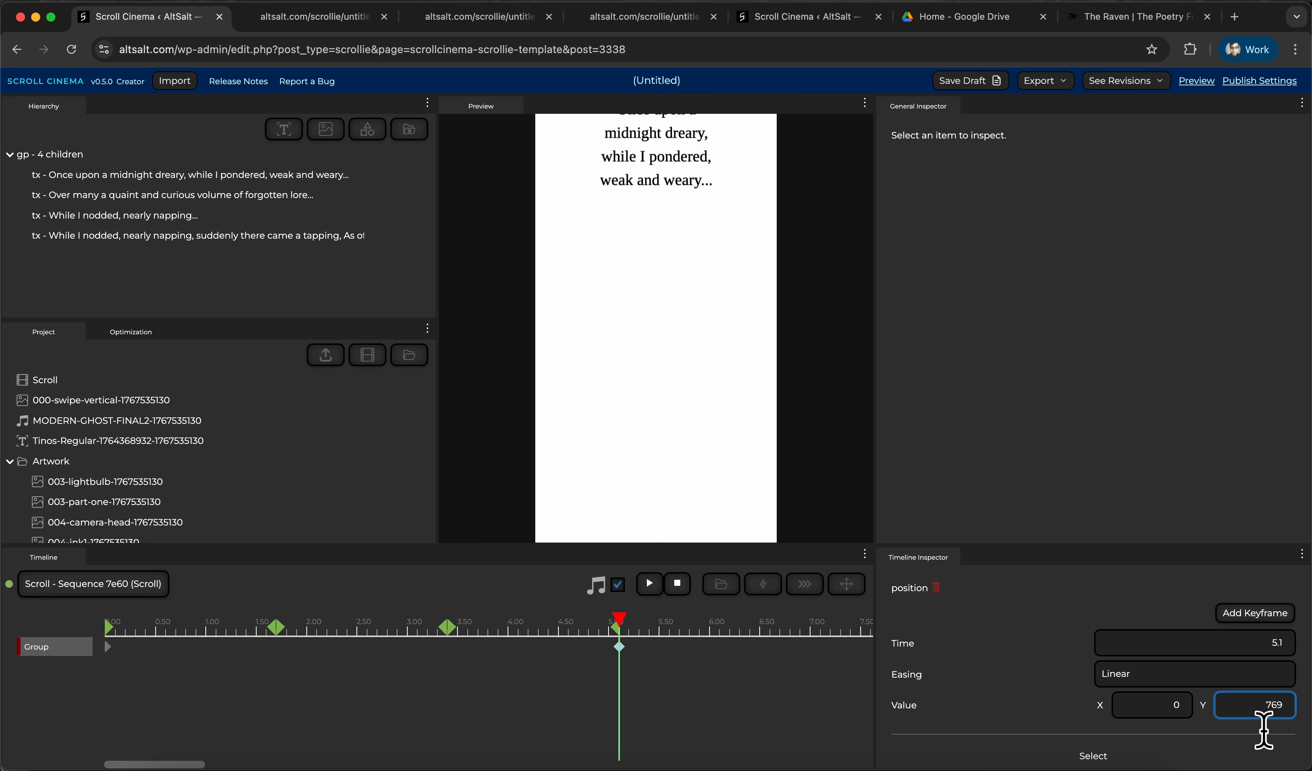
key("BackSpace")
type("80")
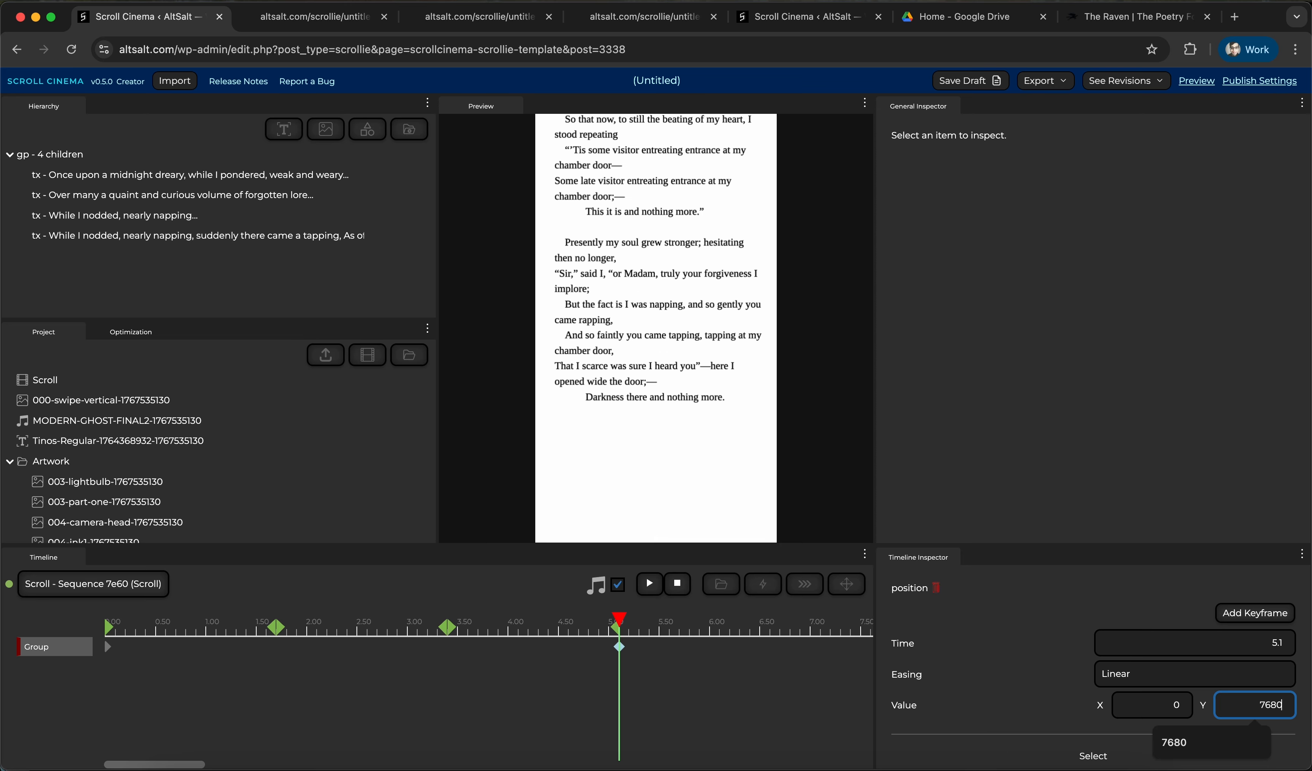
left_click(1273, 651)
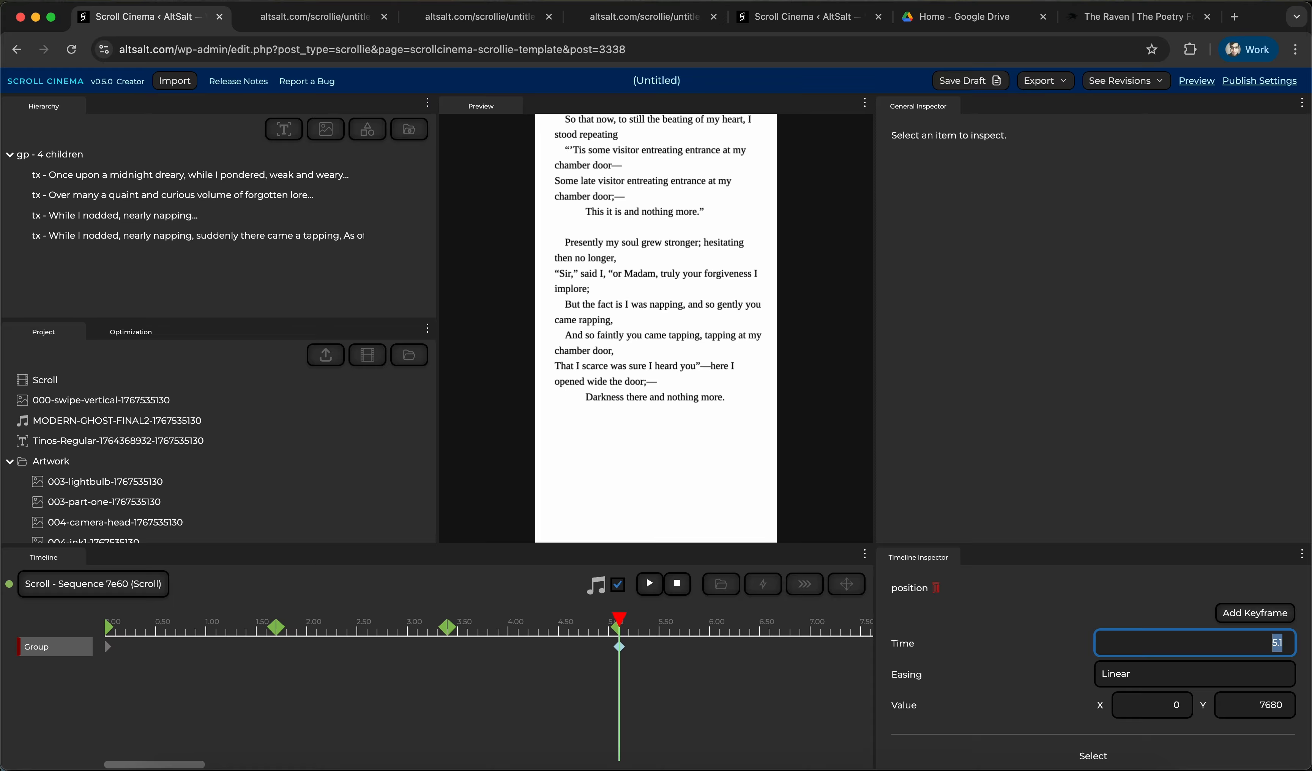
type("6.8")
key("Return")
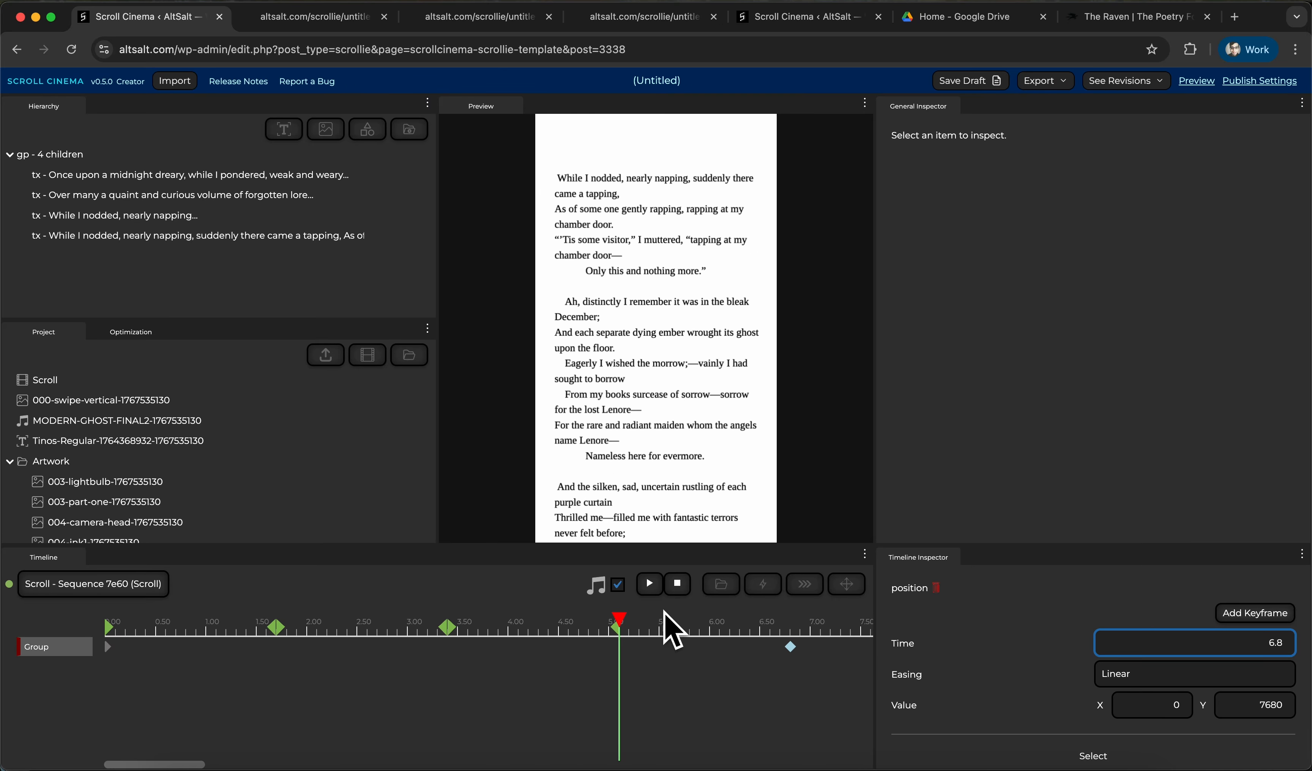
left_click_drag(654, 618, 674, 619)
left_click_drag(751, 612, 619, 670)
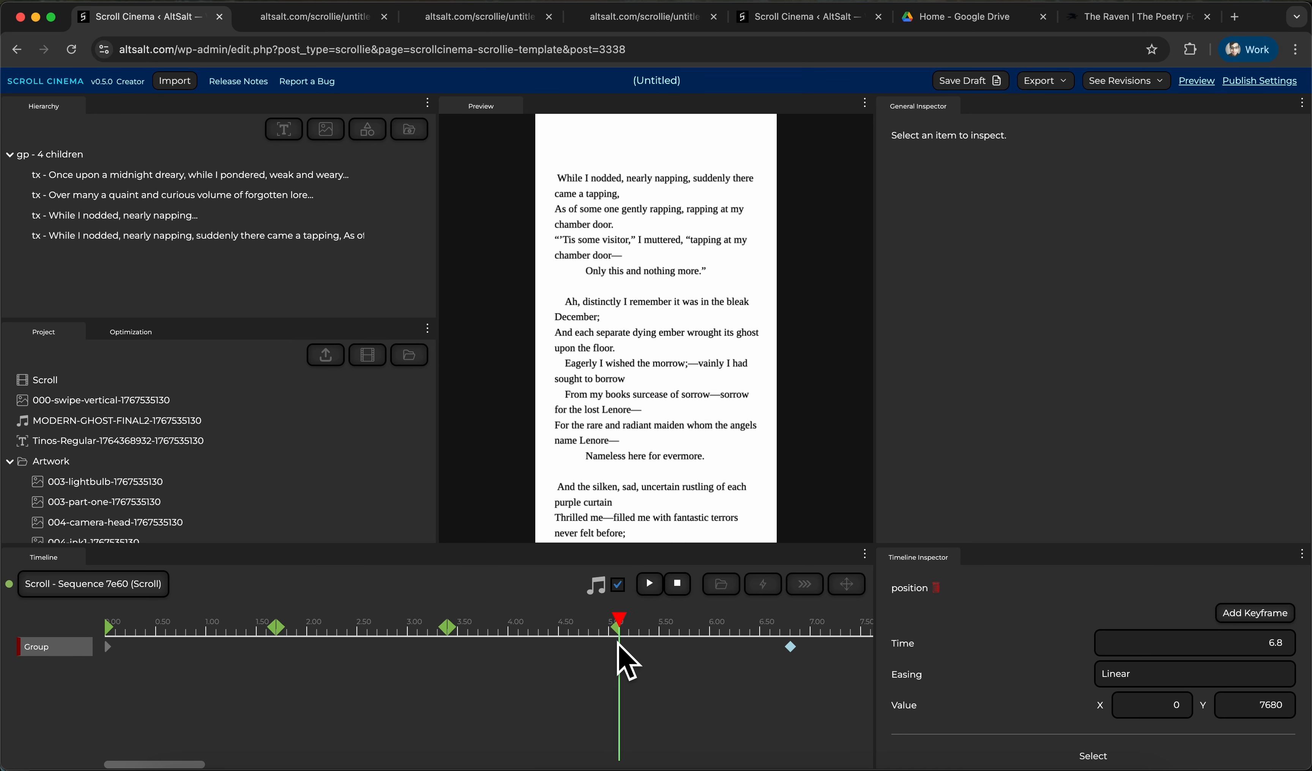
Save the draft and reload the project's preview page in the browser
left_click(994, 85)
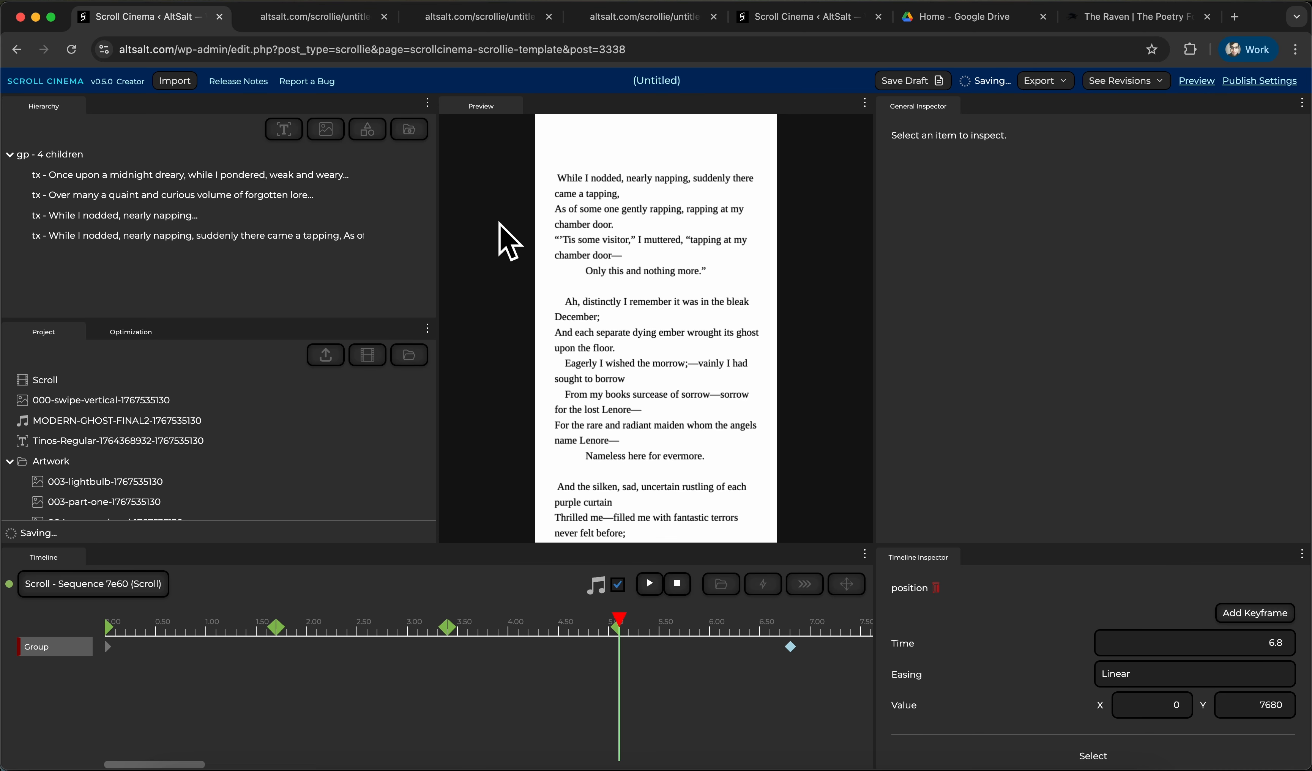
left_click(322, 22)
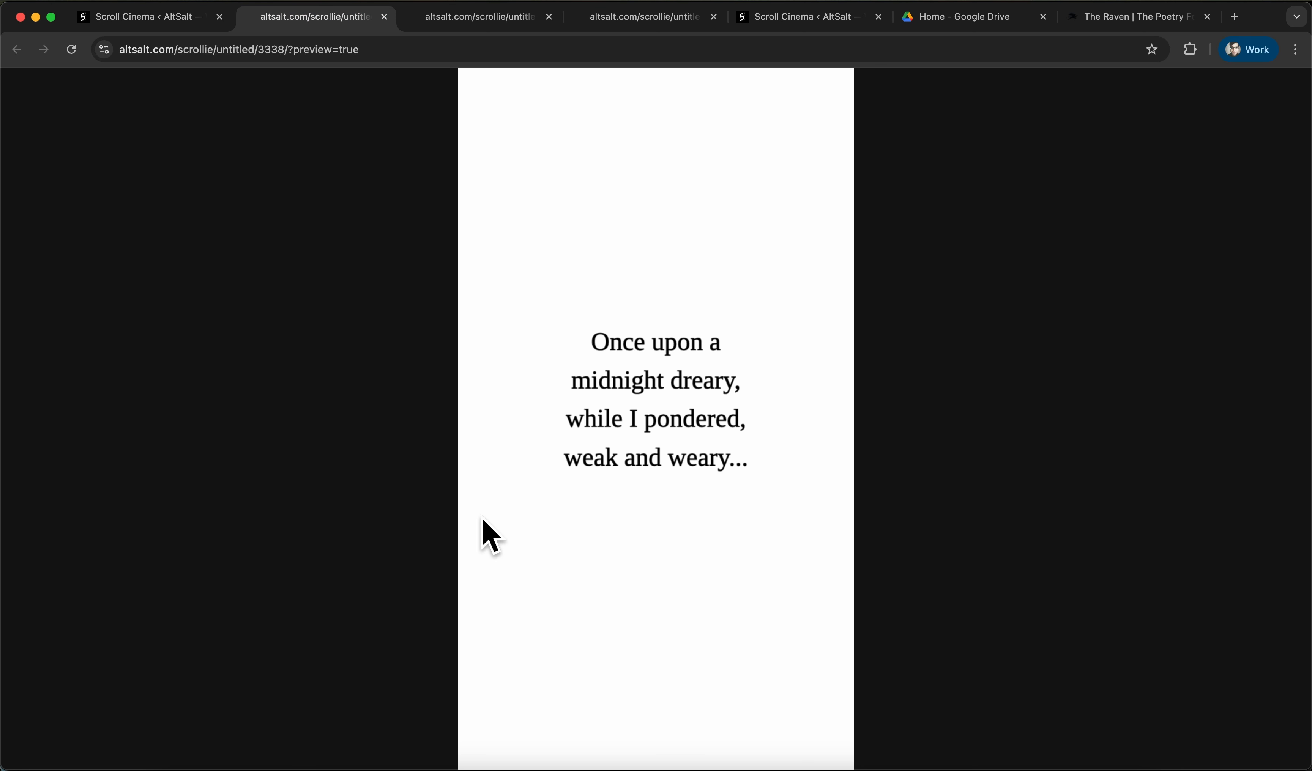
key("super+r")
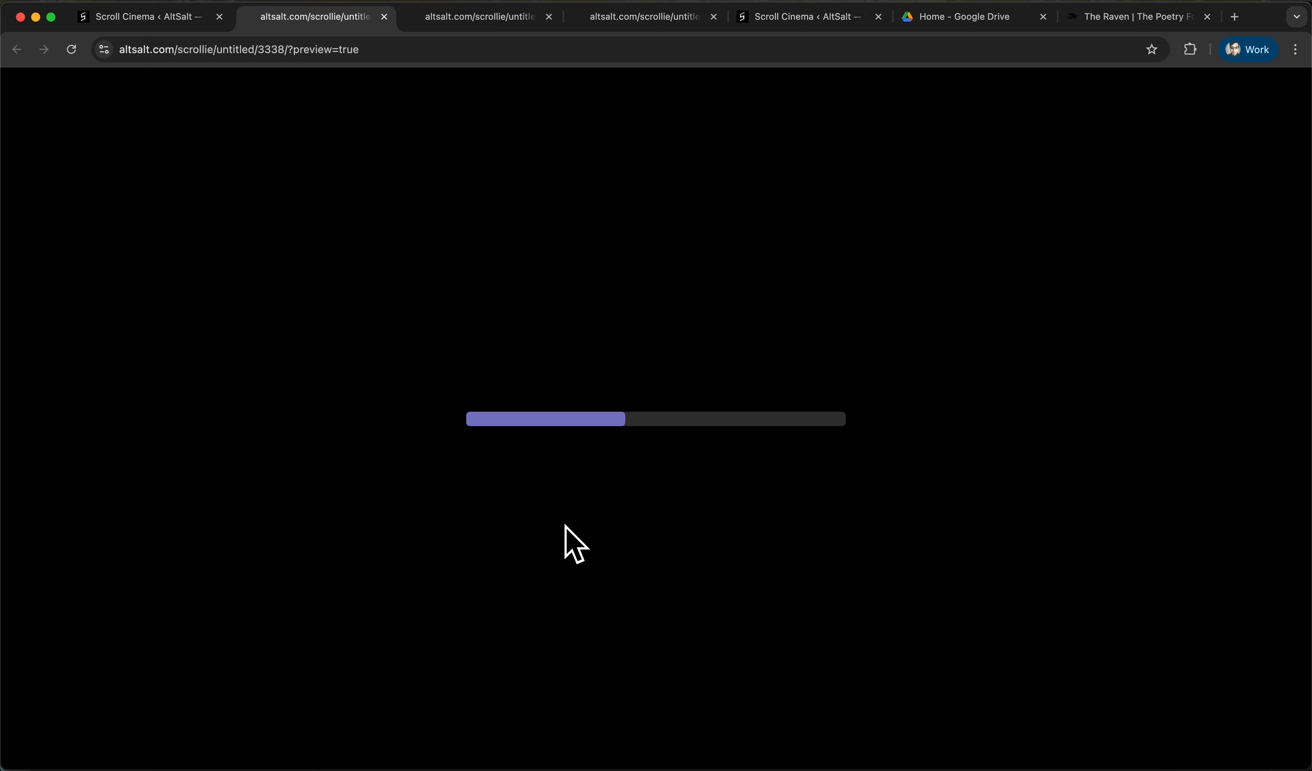
Run the reloaded preview forward through the short text blocks and scroll manually on through the long poem text
scroll(598, 601, "down", 10)
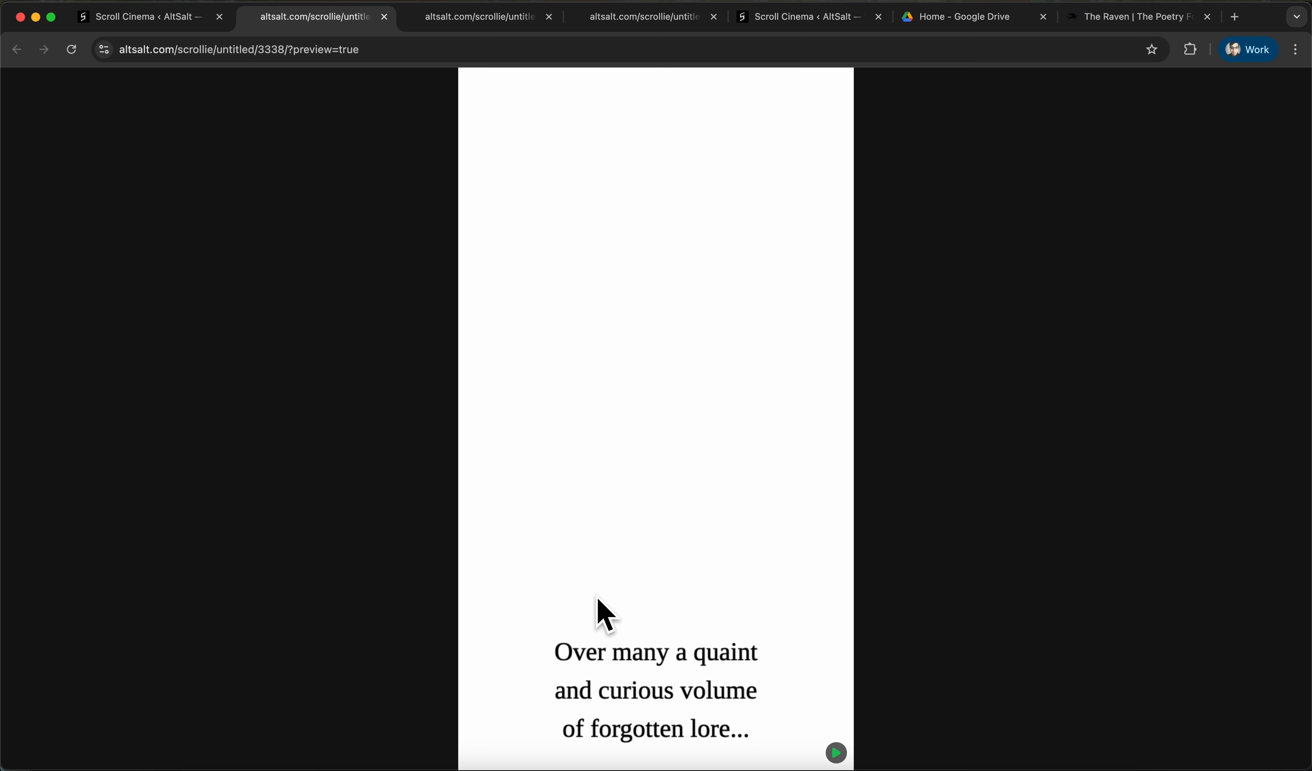
scroll(598, 615, "down", 10)
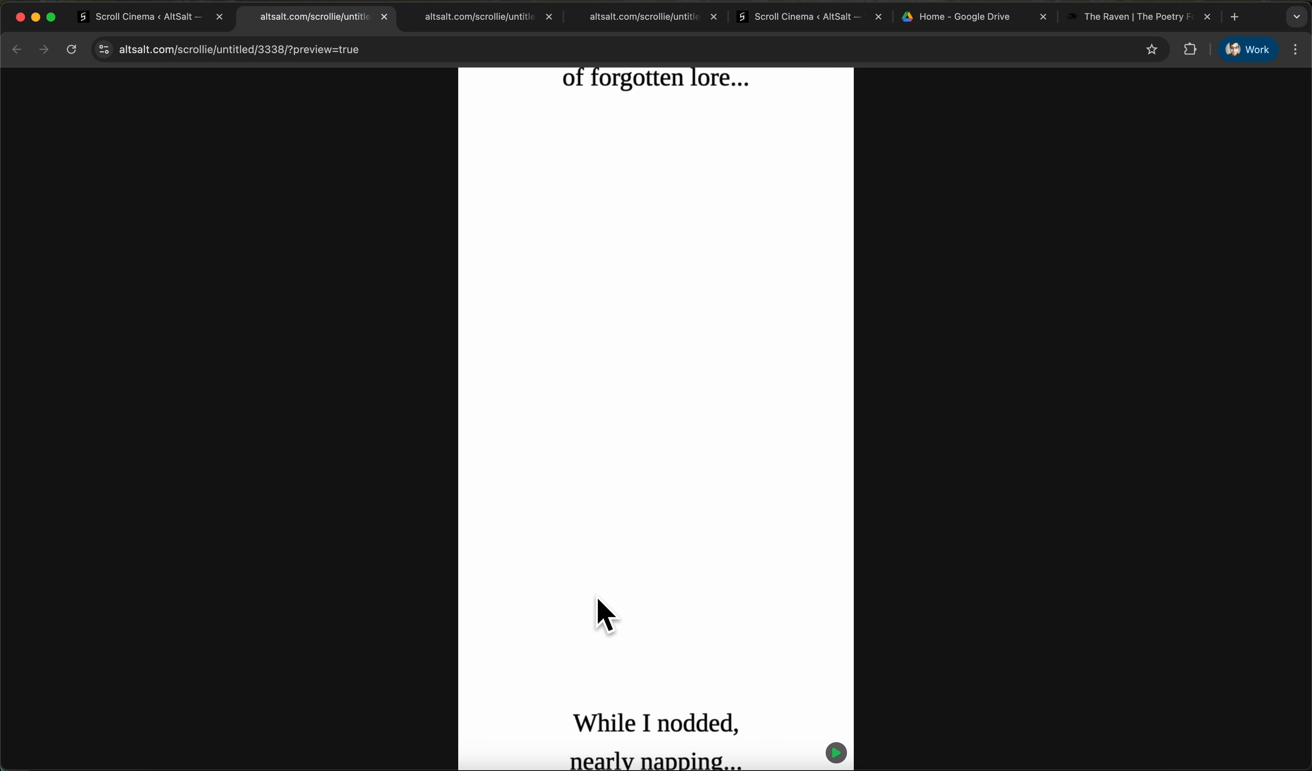
scroll(605, 614, "down", 10)
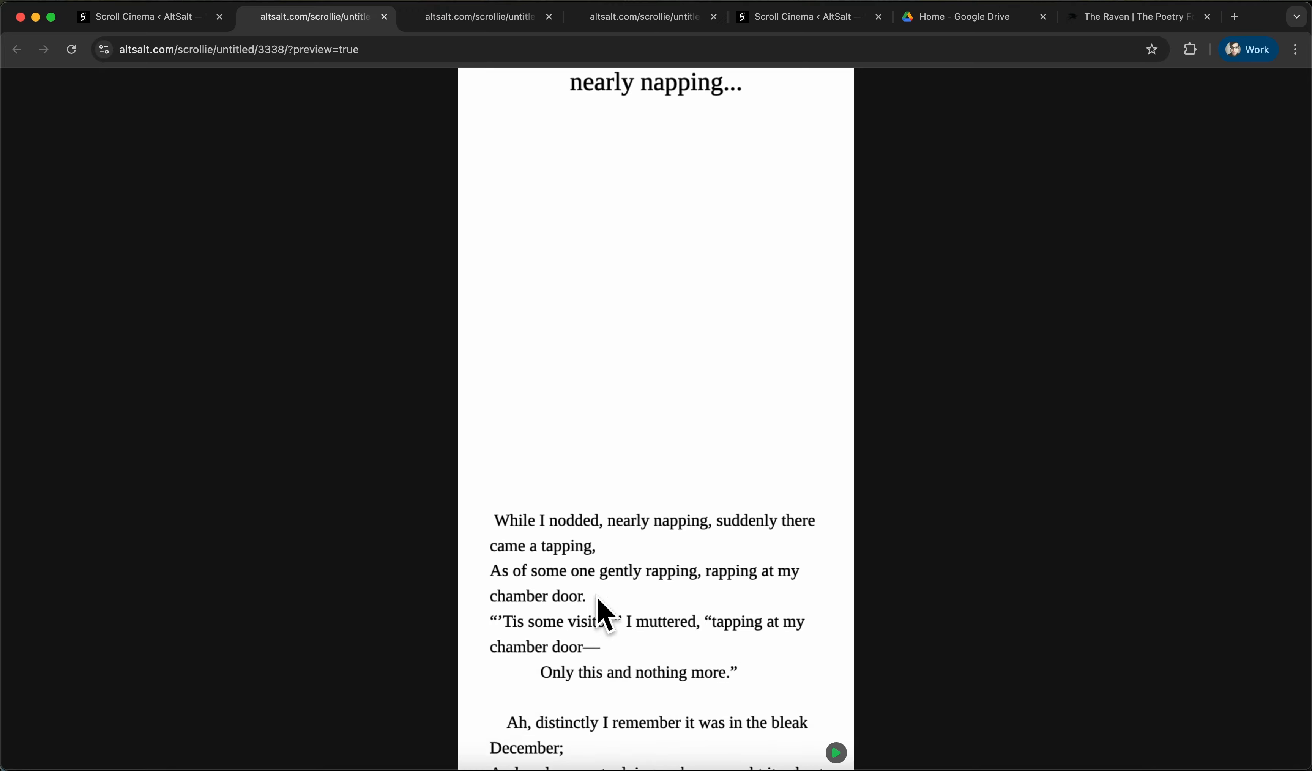
scroll(605, 615, "down", 8)
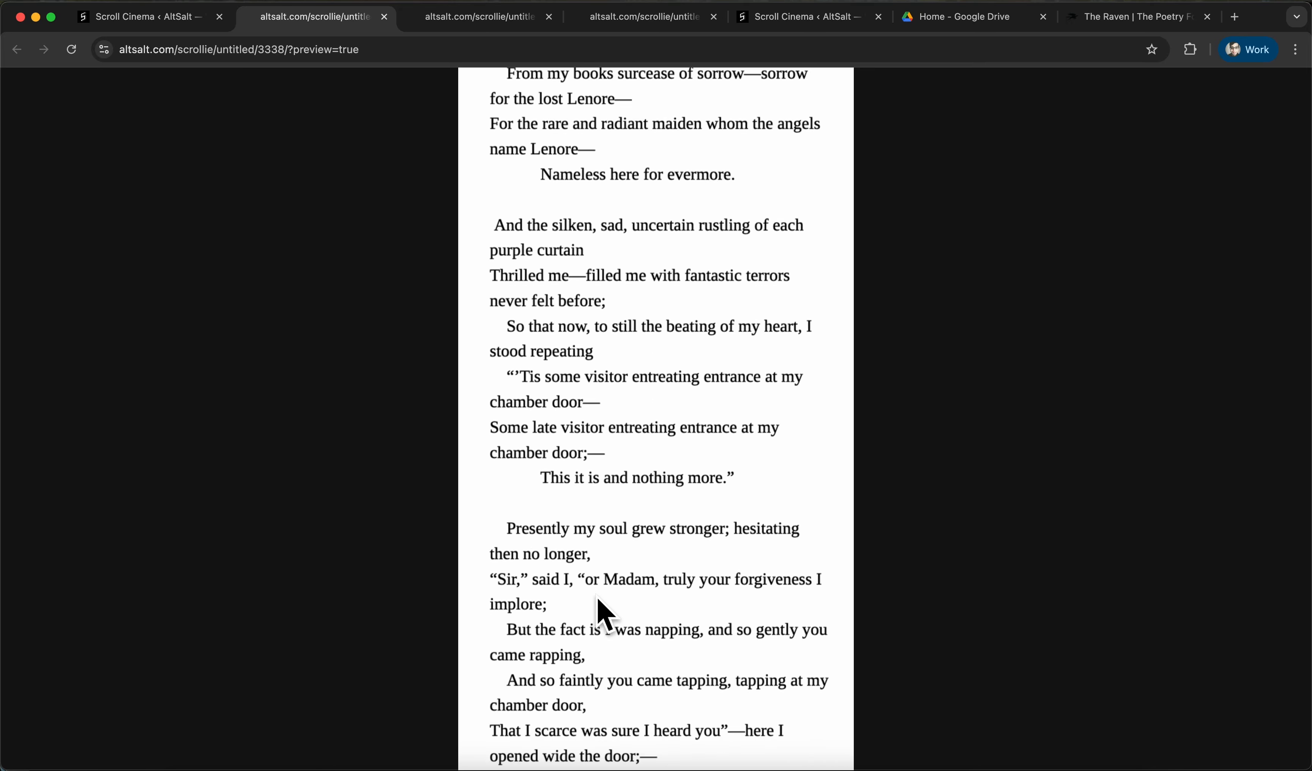
Scroll the preview back through the long poem text and the short blocks to the "Once upon a midnight dreary" block
scroll(605, 615, "up", 5)
scroll(606, 615, "up", 3)
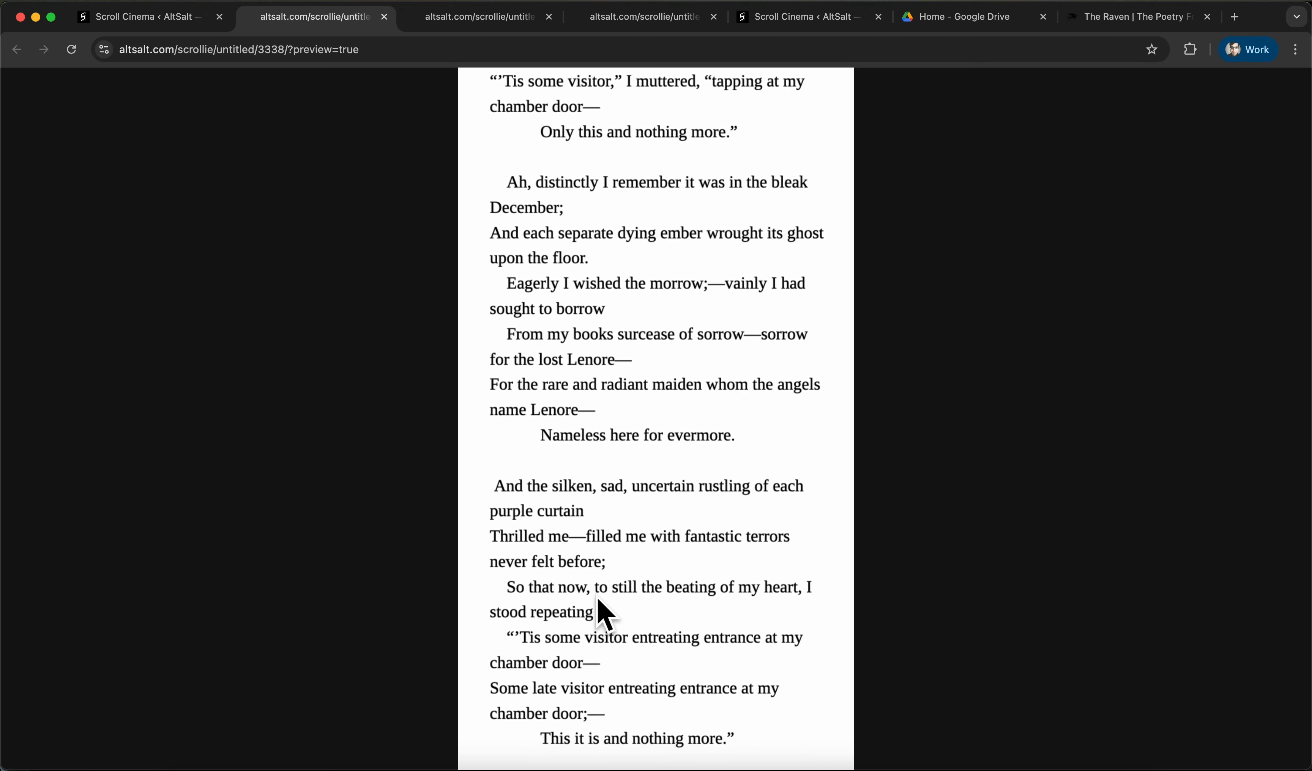
scroll(604, 612, "down", 10)
scroll(601, 612, "up", 11)
scroll(596, 595, "up", 10)
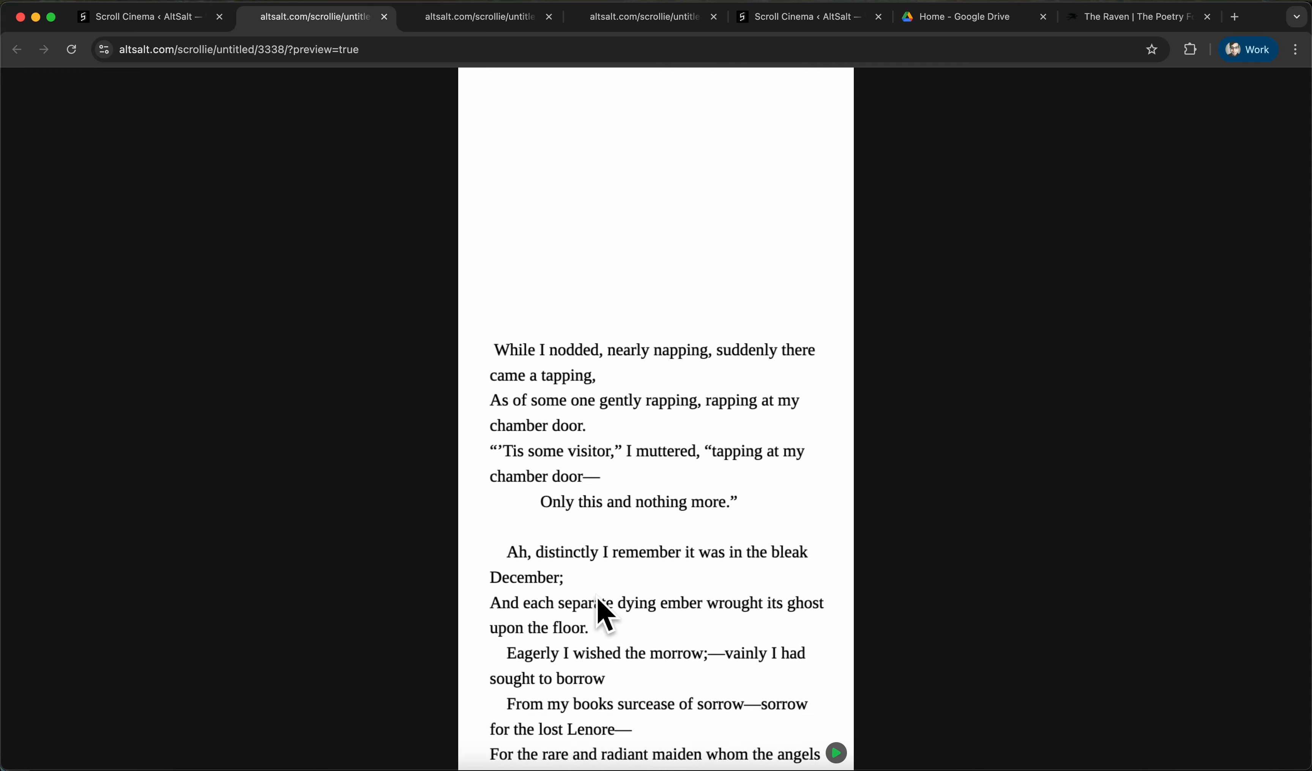
scroll(606, 614, "up", 6)
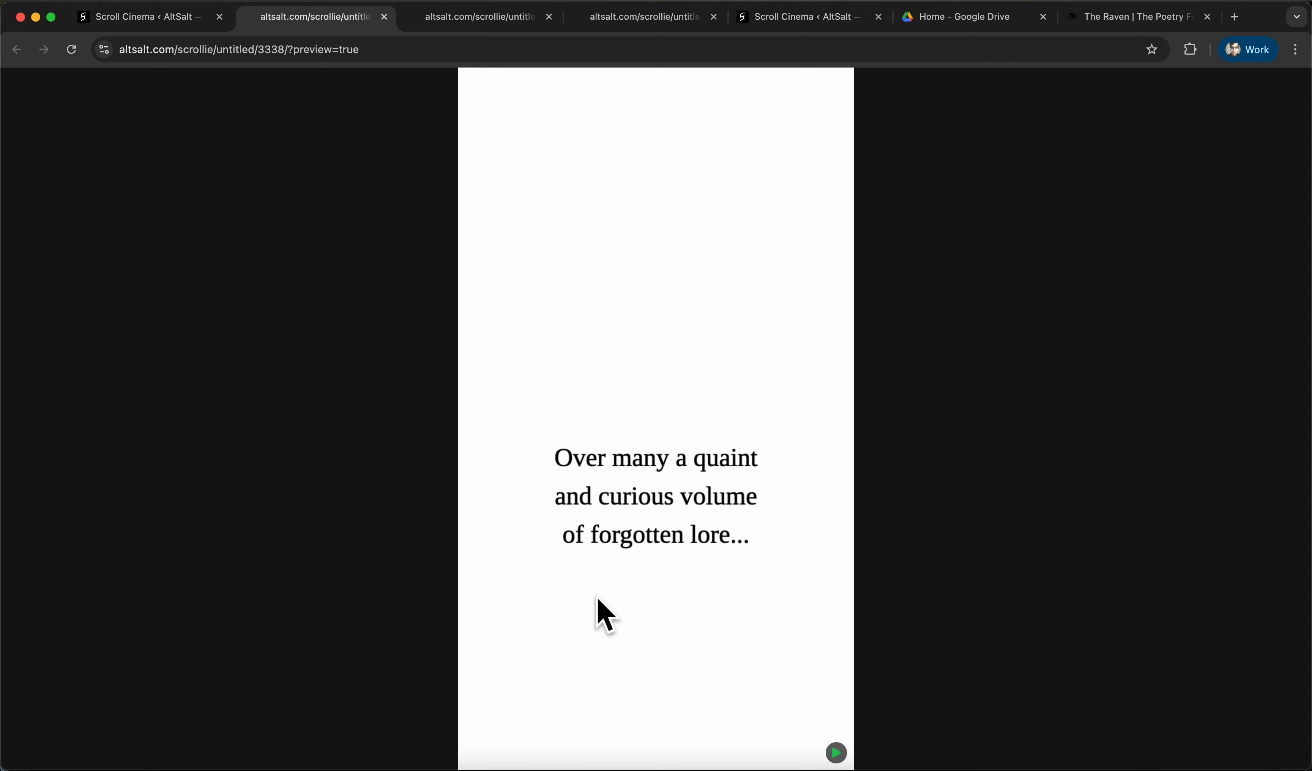
scroll(605, 615, "up", 6)
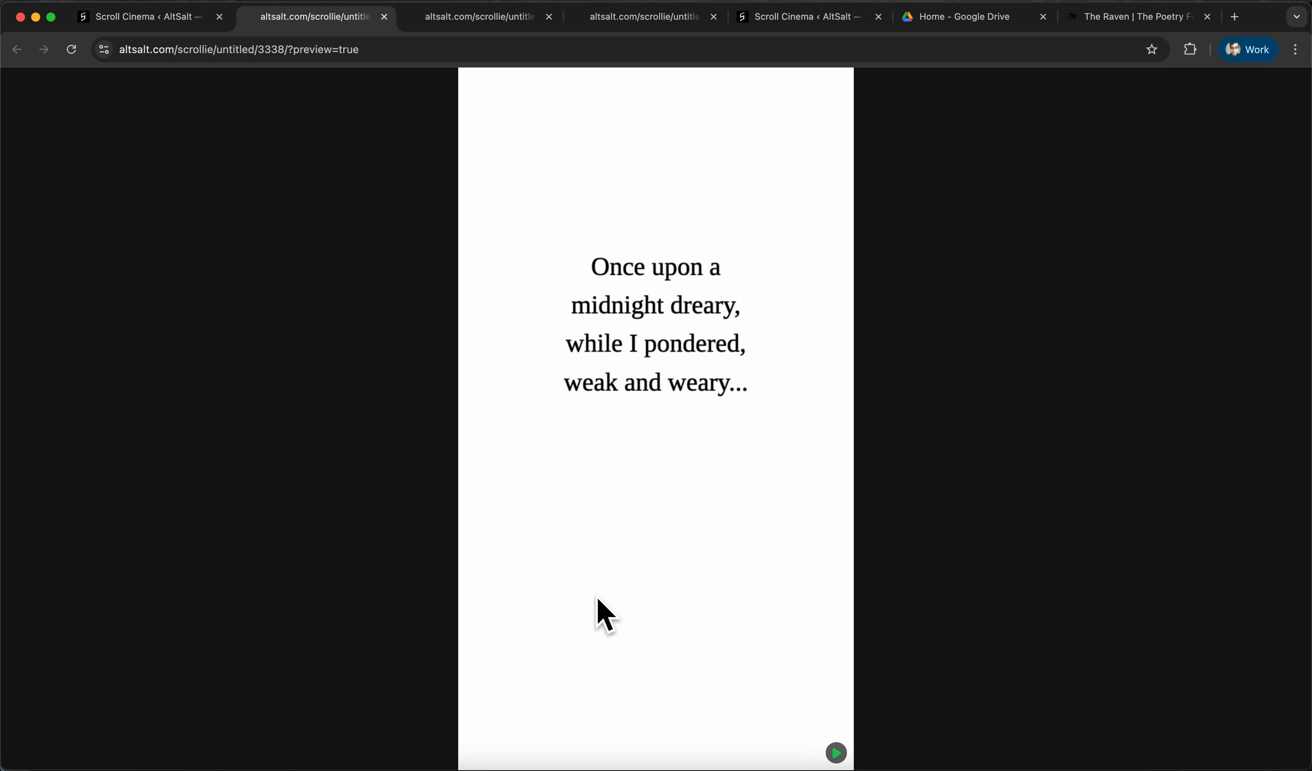
Run the preview forward into the long poem text, scroll around in it, and return to the short "While I nodded, nearly napping..." block
scroll(605, 615, "down", 5)
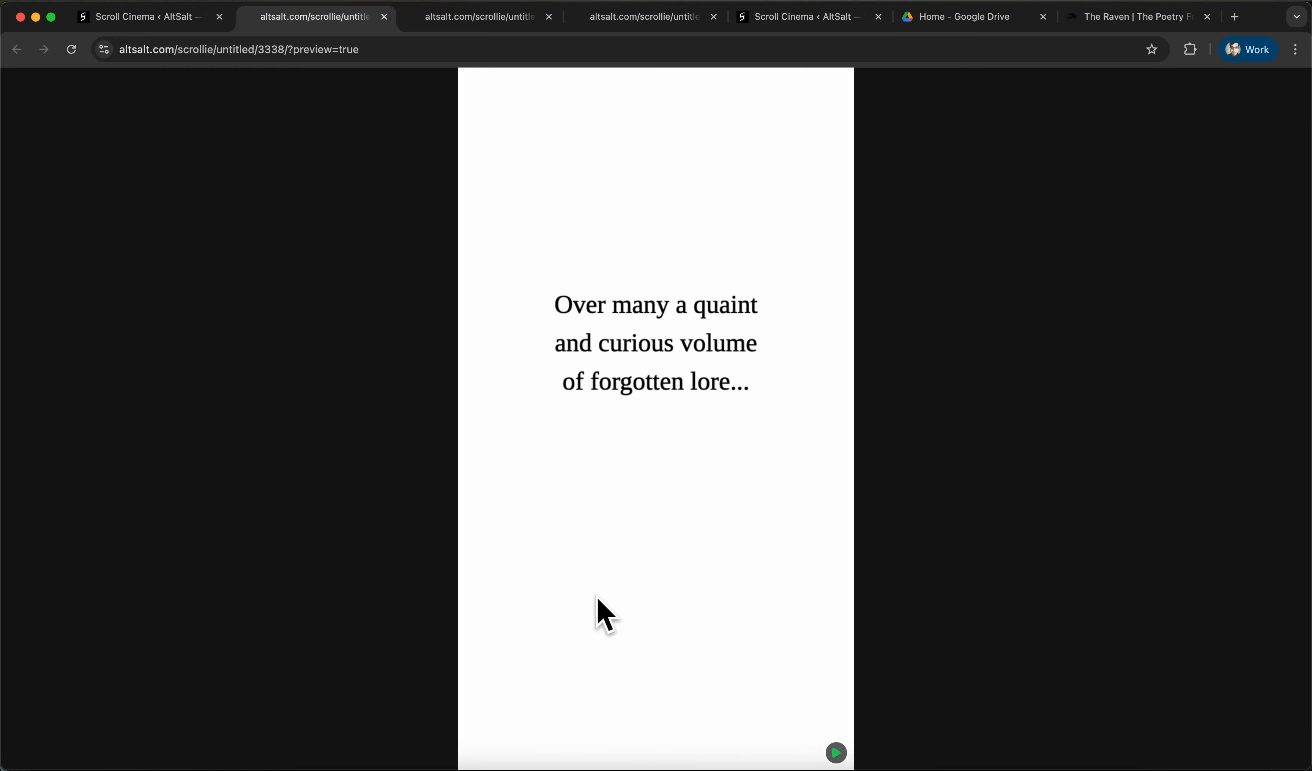
scroll(605, 615, "down", 5)
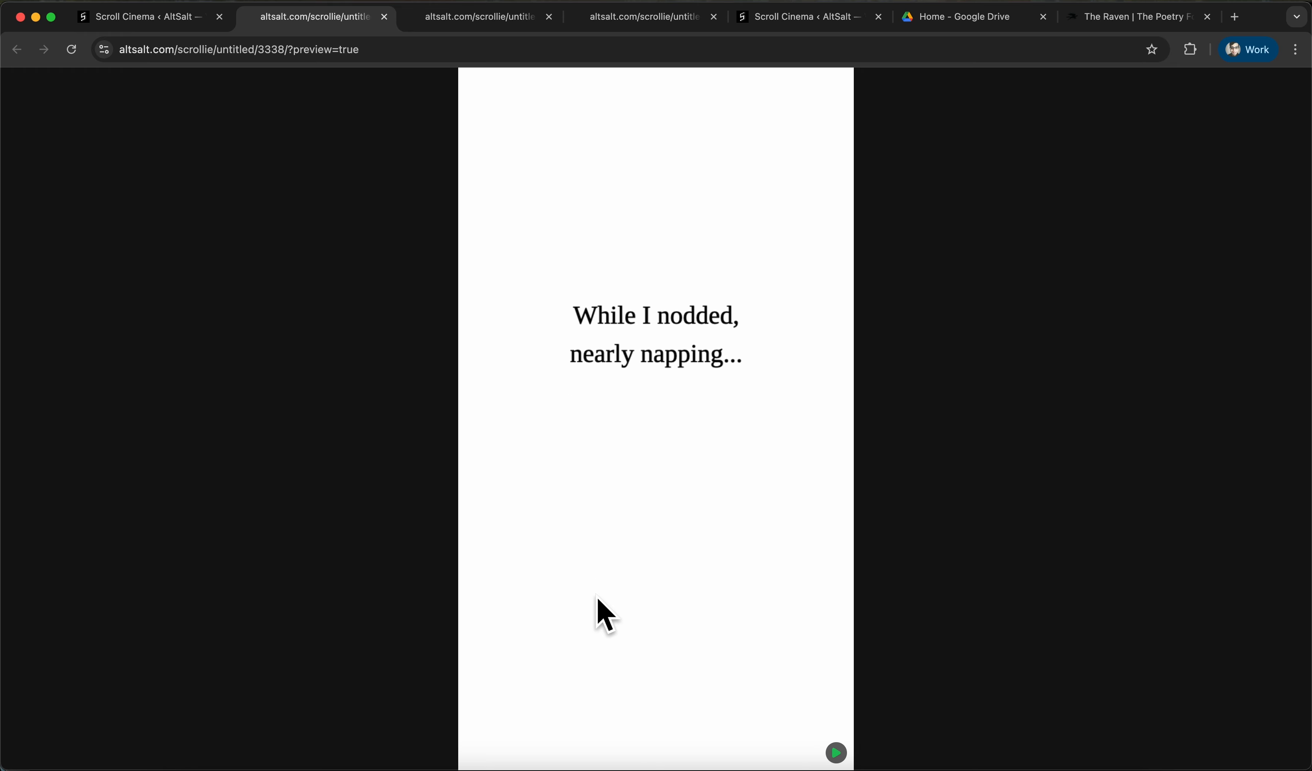
scroll(606, 615, "down", 10)
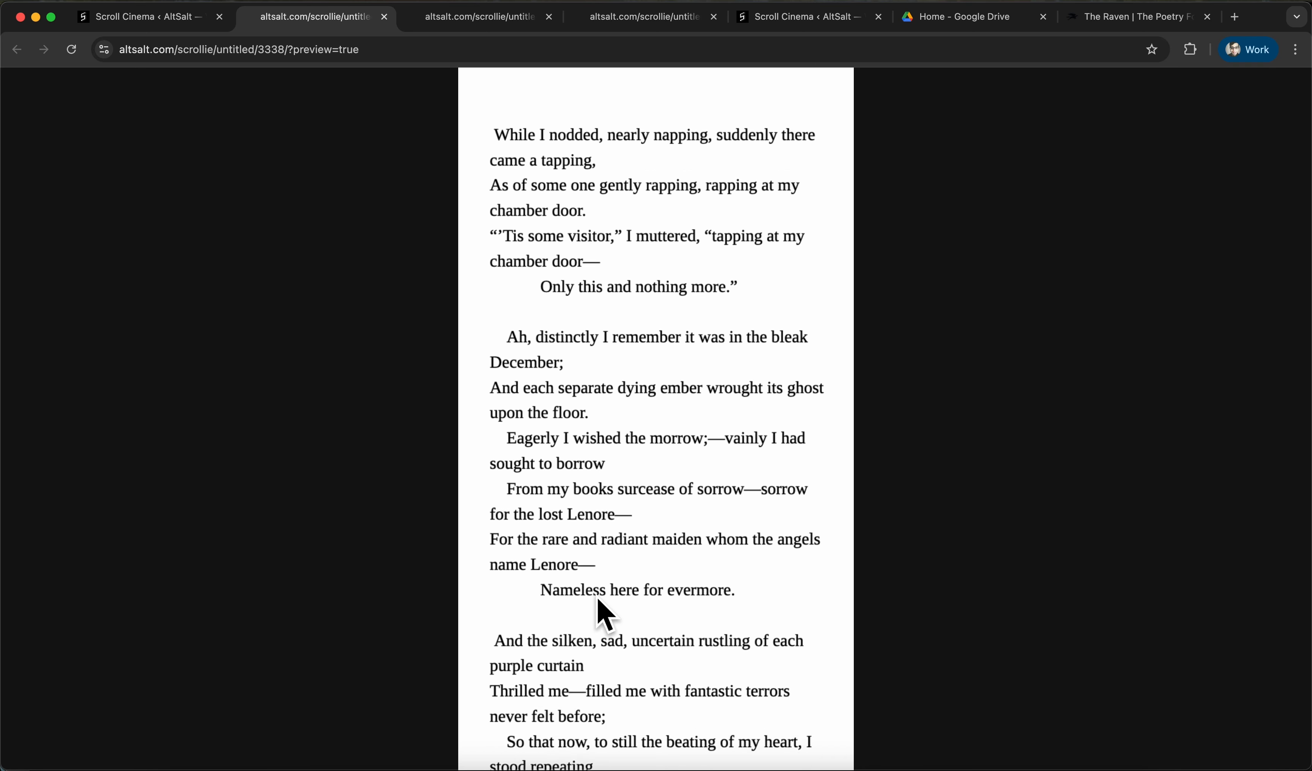
scroll(605, 615, "down", 5)
scroll(605, 615, "up", 5)
scroll(605, 614, "down", 5)
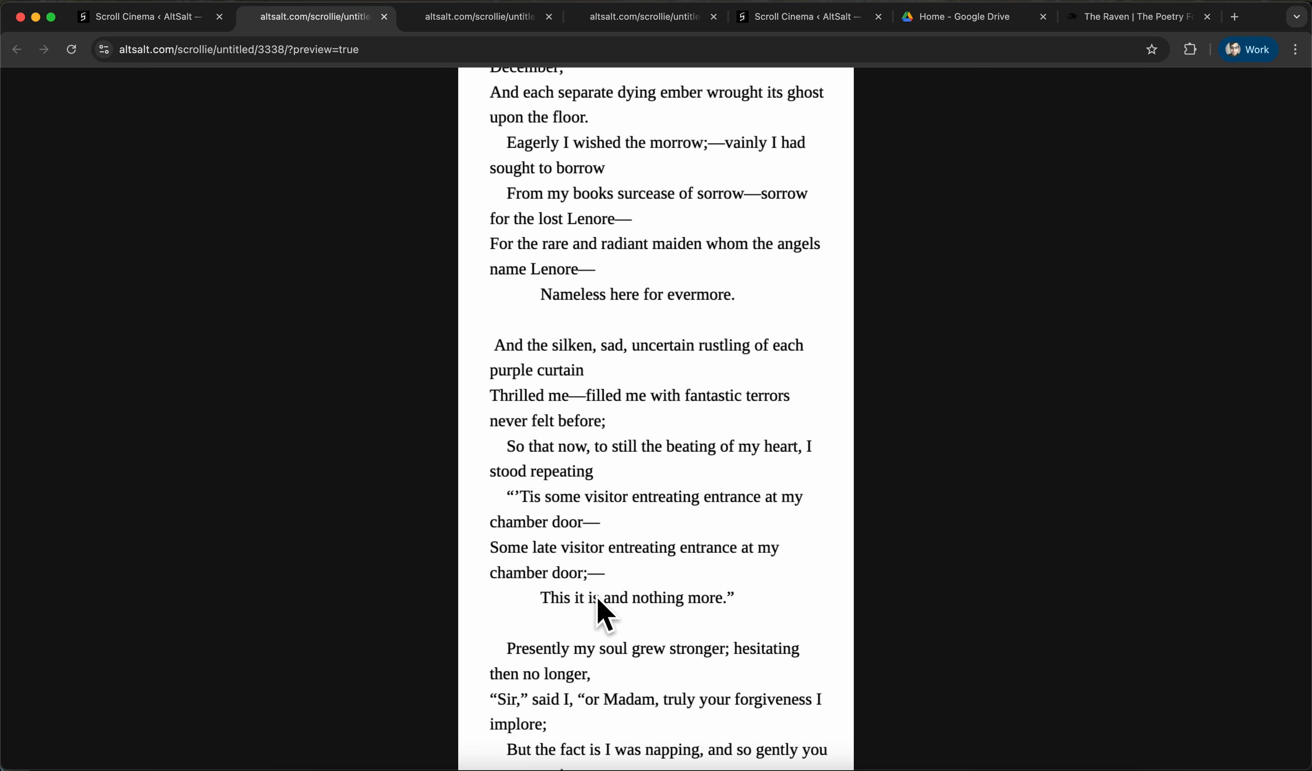
scroll(605, 614, "down", 5)
scroll(605, 615, "up", 7)
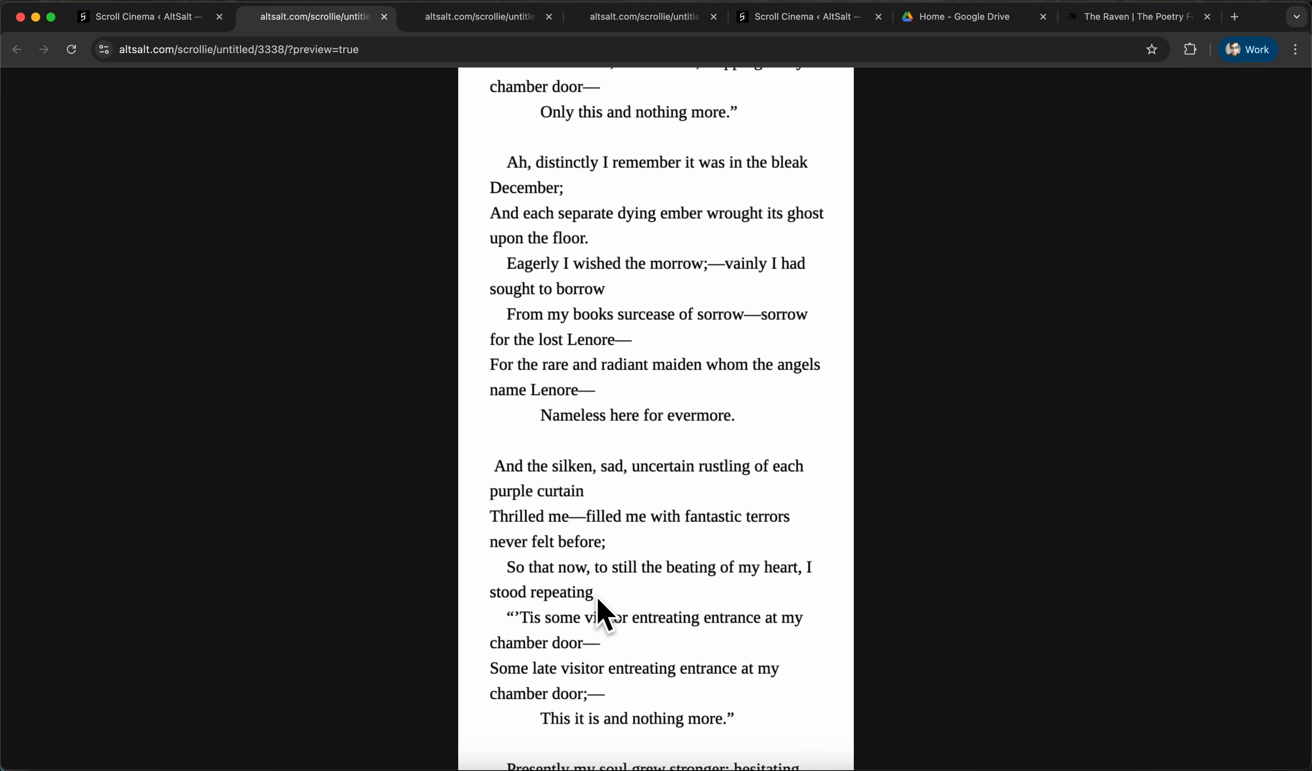
scroll(605, 615, "up", 8)
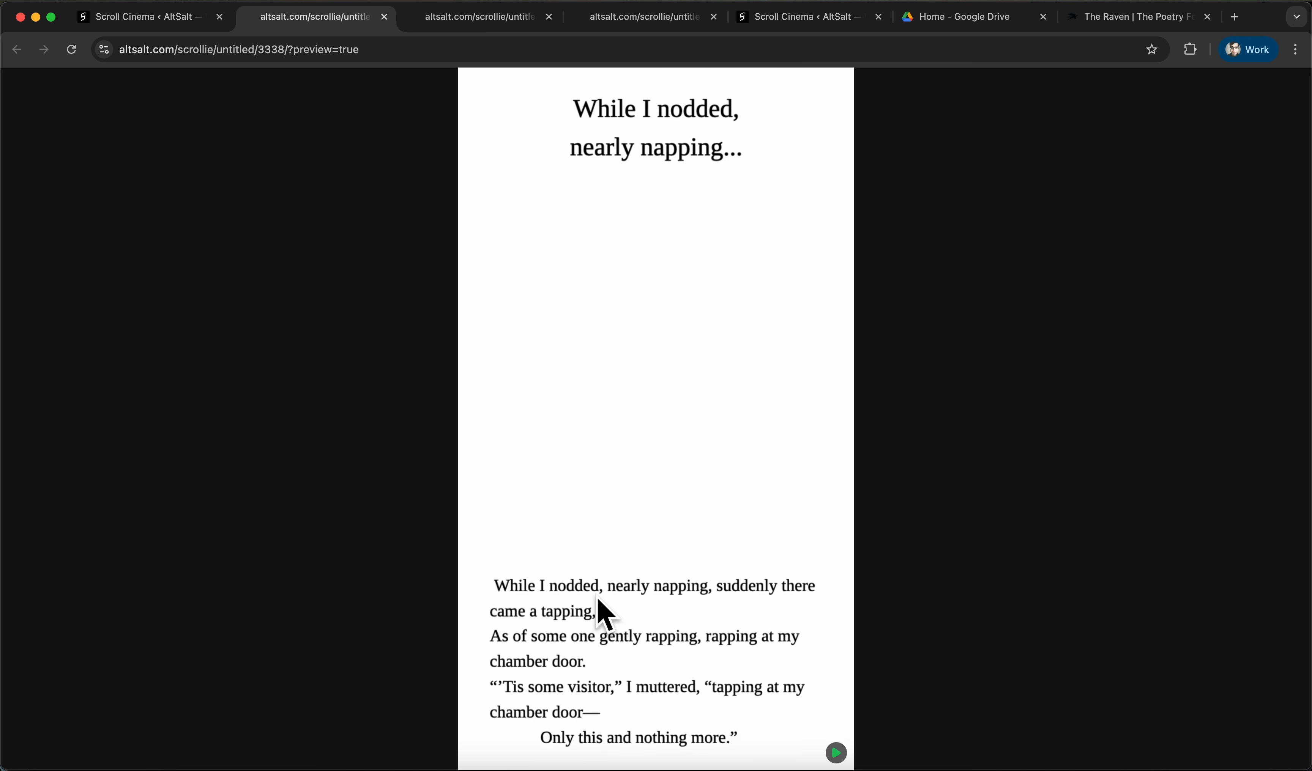
scroll(605, 614, "up", 3)
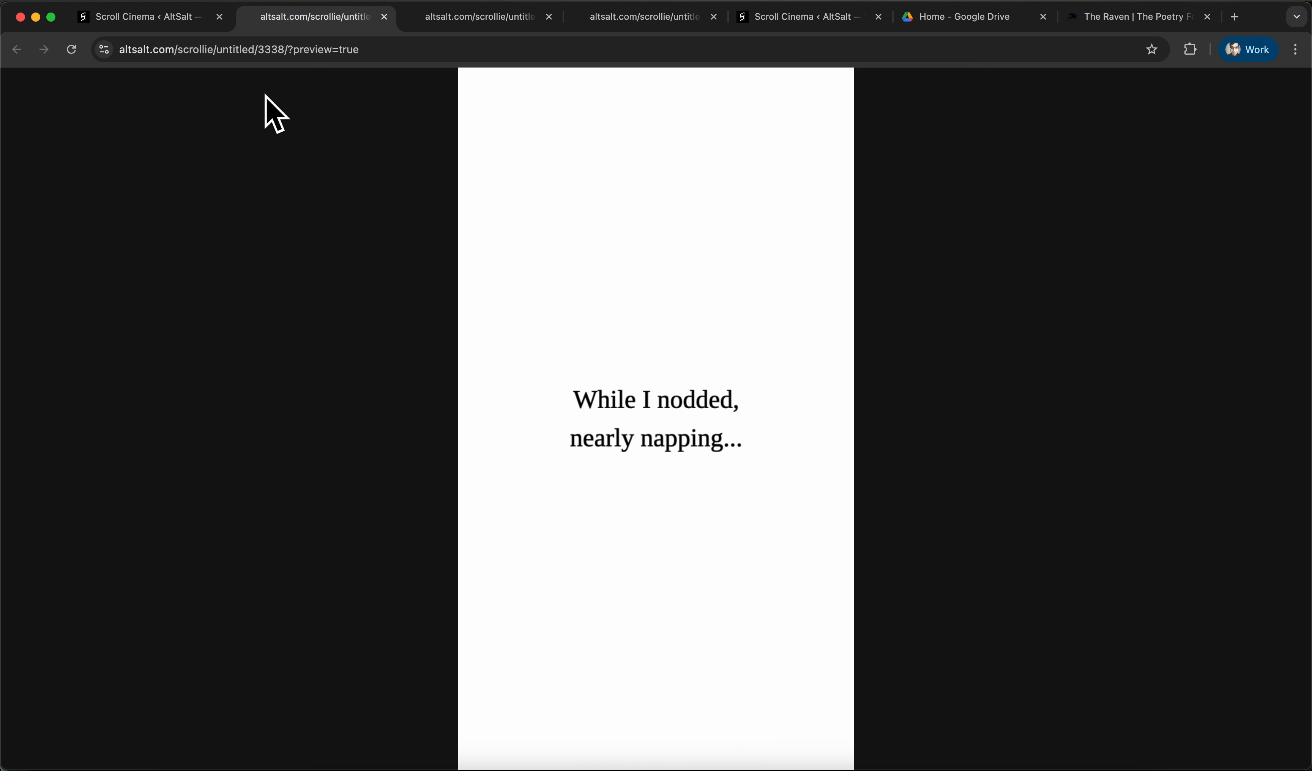
Return to the Scroll Cinema editor, scrub the timeline, and check which autorun markers are available between the start and first pause markers
left_click(186, 24)
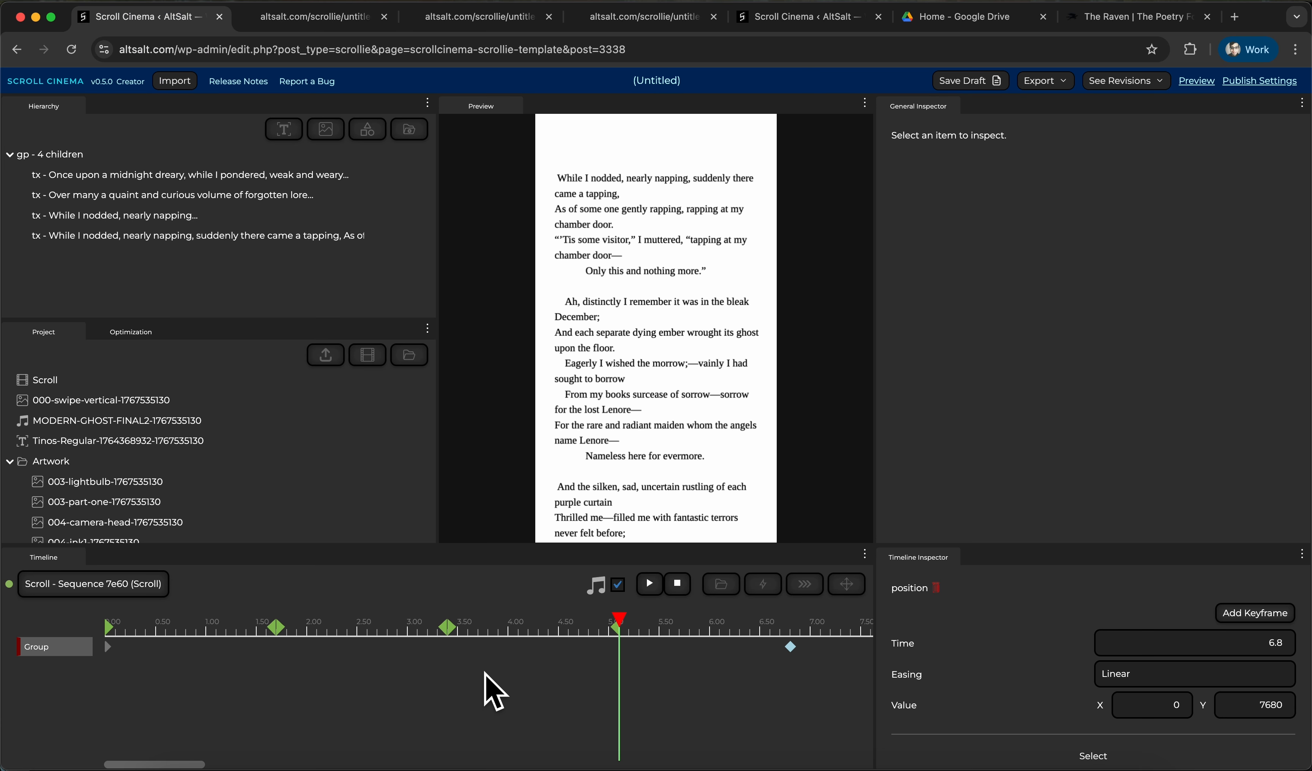
left_click_drag(560, 634, 228, 638)
left_click_drag(335, 647, 540, 618)
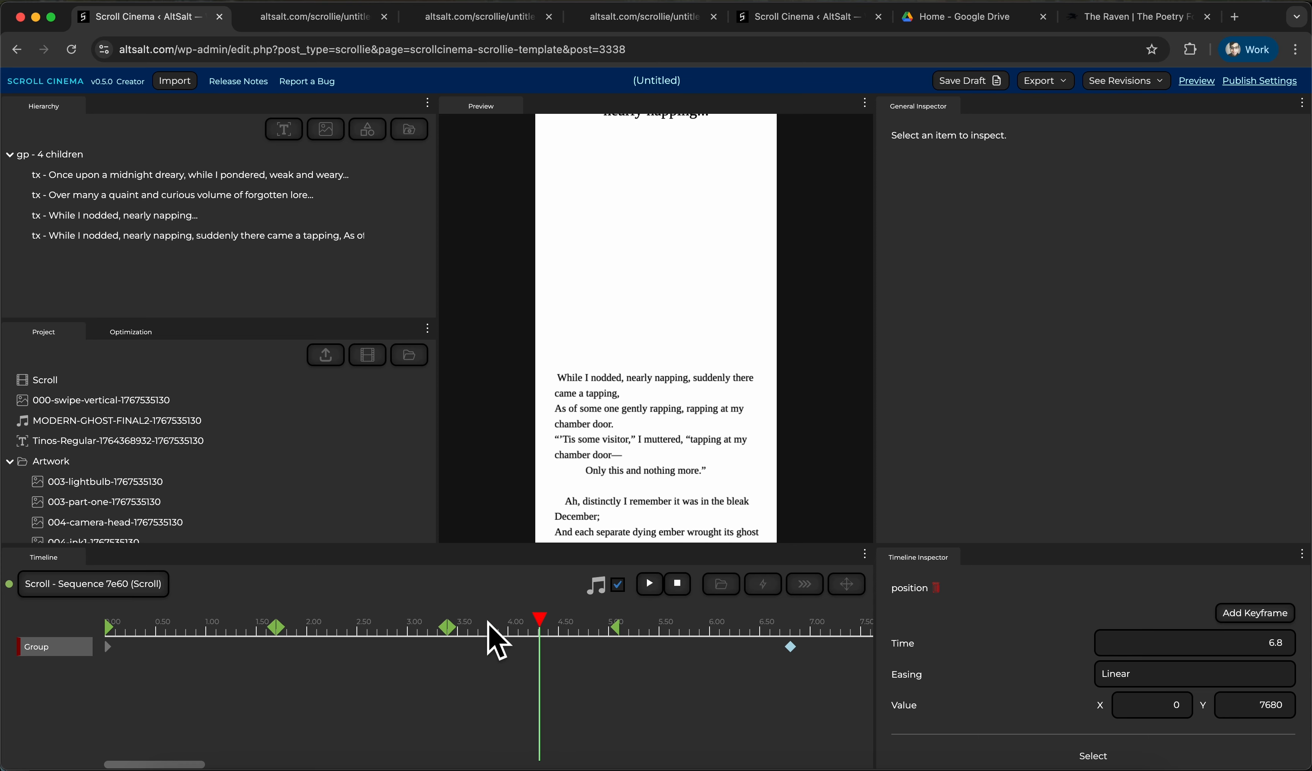
mouse_move(209, 621)
left_mouse_down()
mouse_move(114, 625)
mouse_move(188, 627)
left_mouse_up()
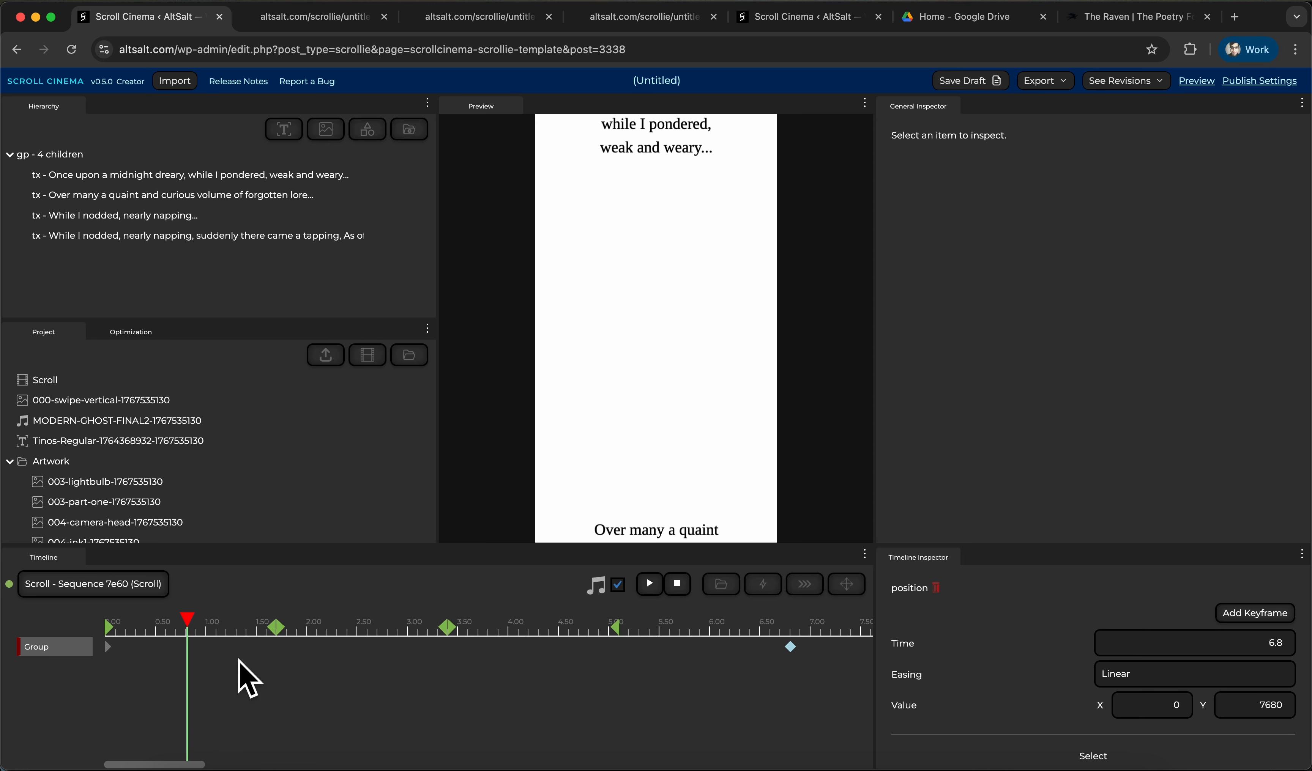
left_click(819, 589)
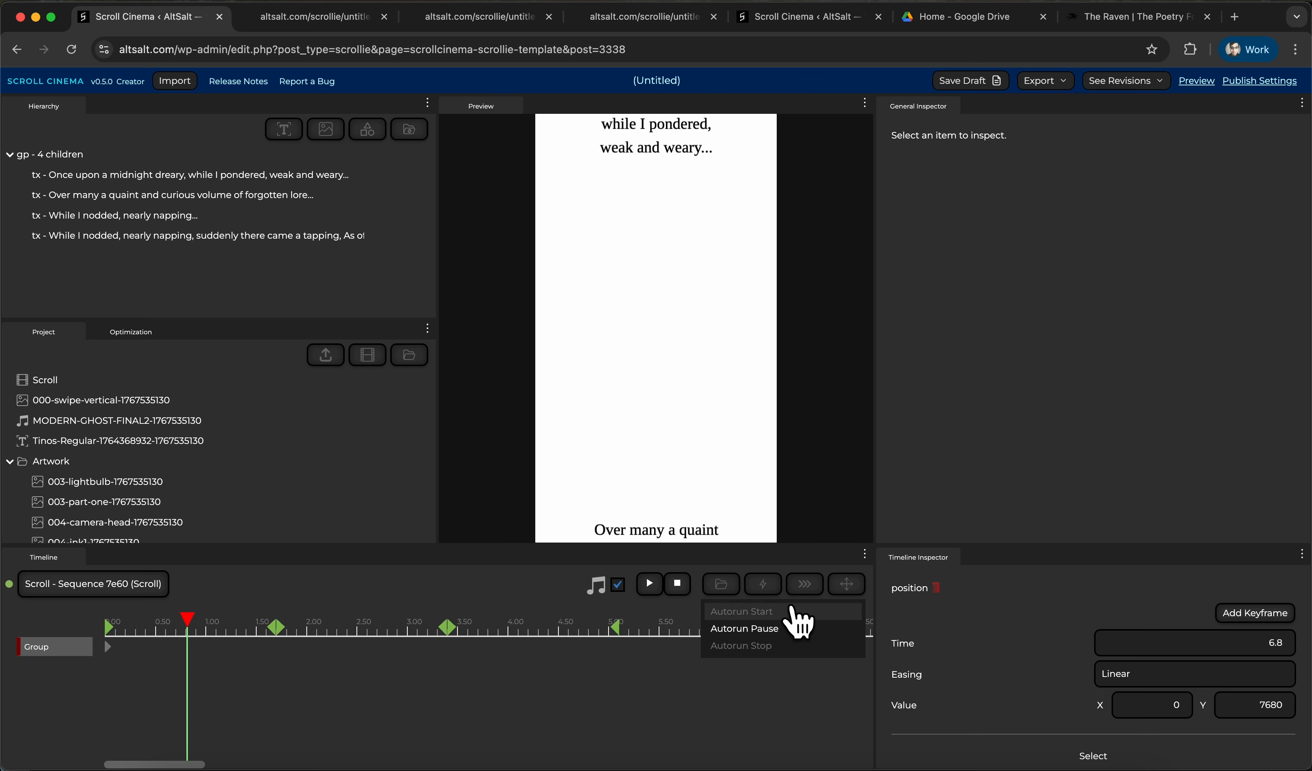
Inspect the Autorun Start marker and check the available autorun marker types before the first pause marker and exactly on it at 1.70
mouse_move(187, 624)
left_mouse_down()
mouse_move(106, 623)
mouse_move(642, 639)
mouse_move(189, 643)
left_mouse_up()
left_click(110, 630)
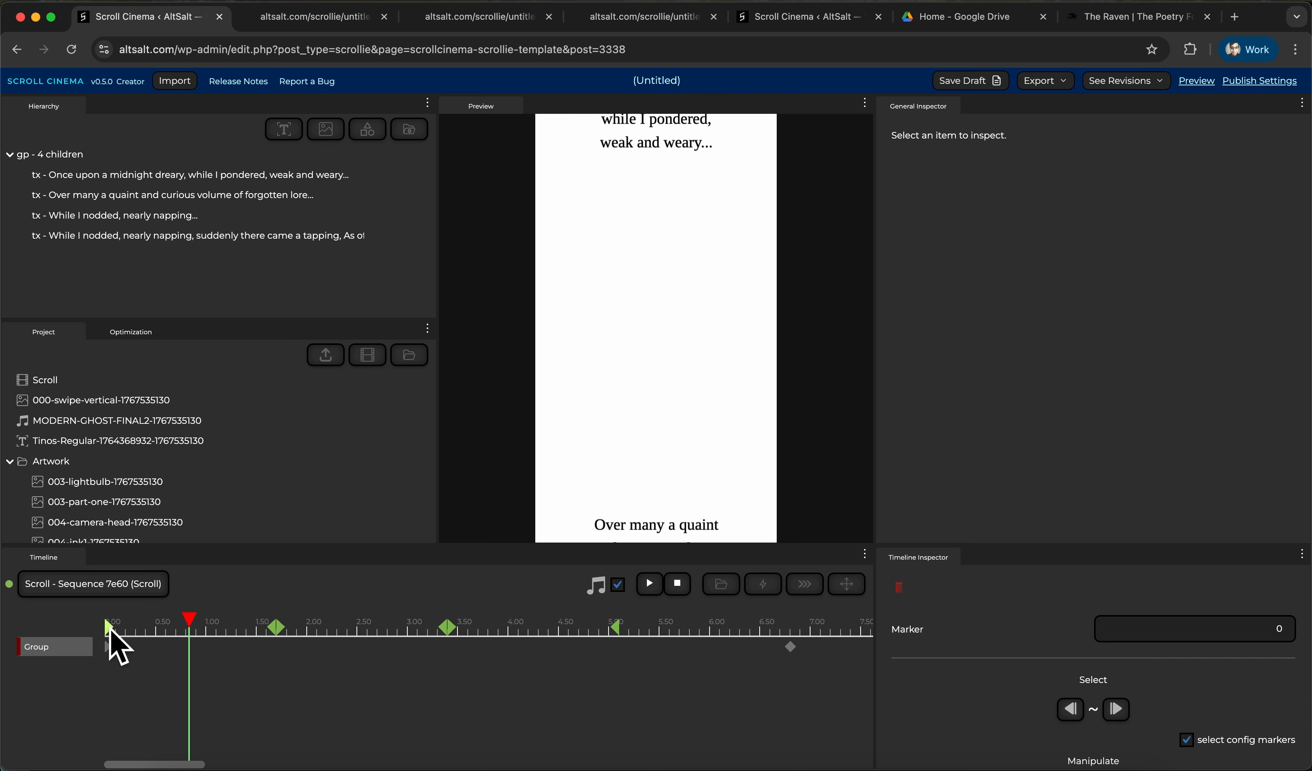
left_click(621, 630)
left_click(244, 630)
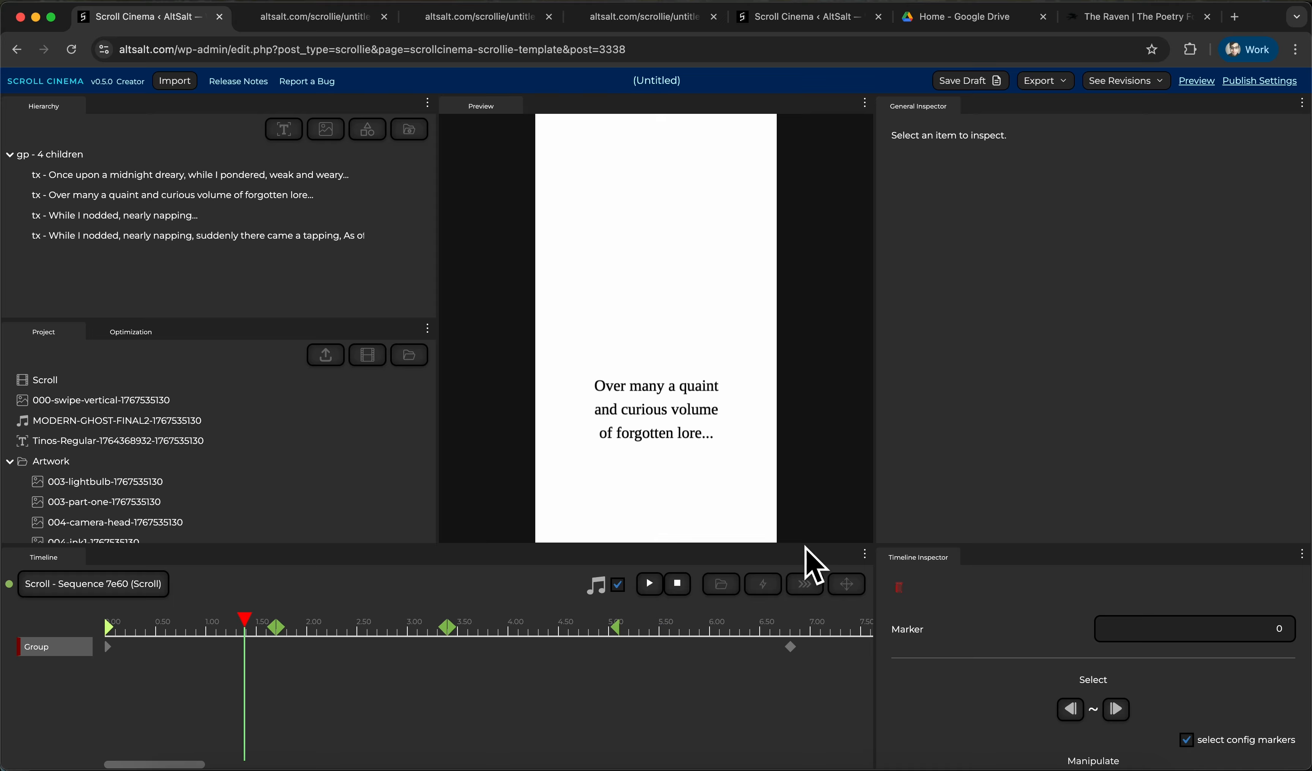
left_click(805, 585)
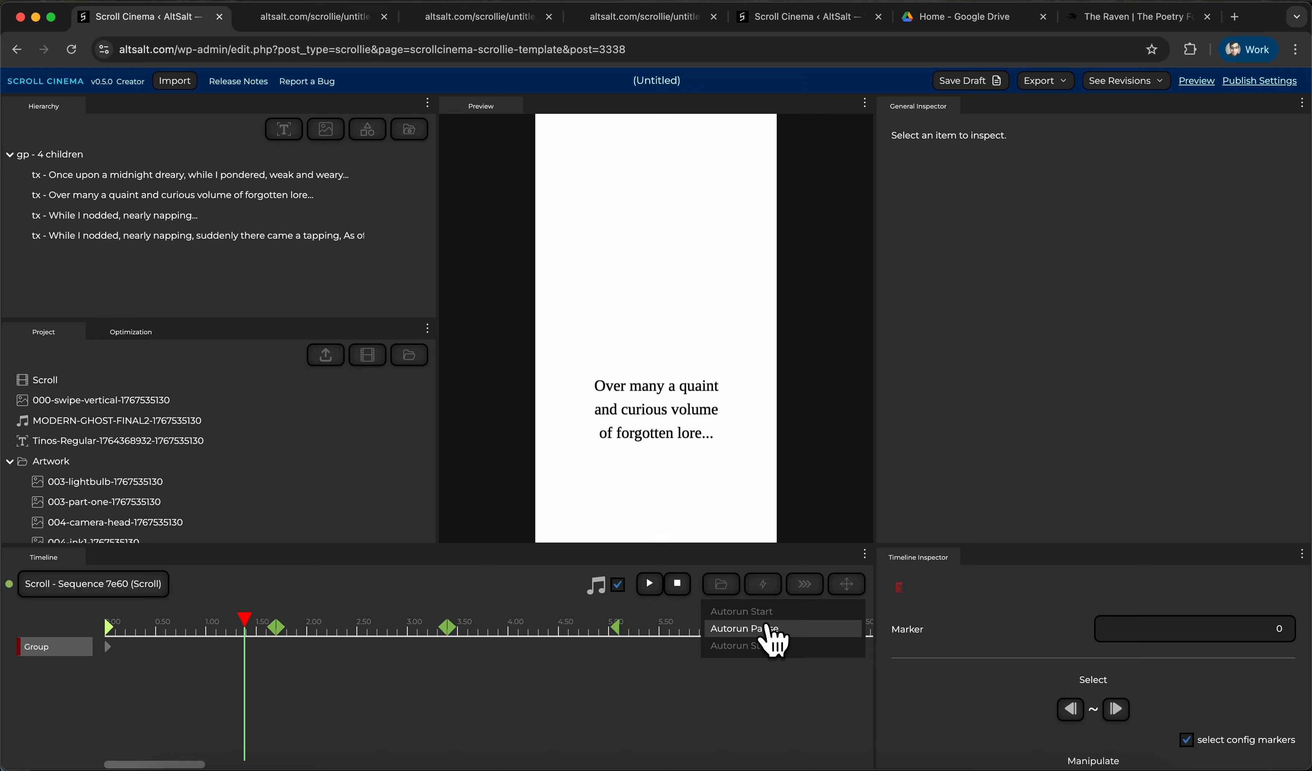
mouse_move(263, 616)
left_mouse_down()
mouse_move(252, 618)
mouse_move(277, 632)
left_mouse_up()
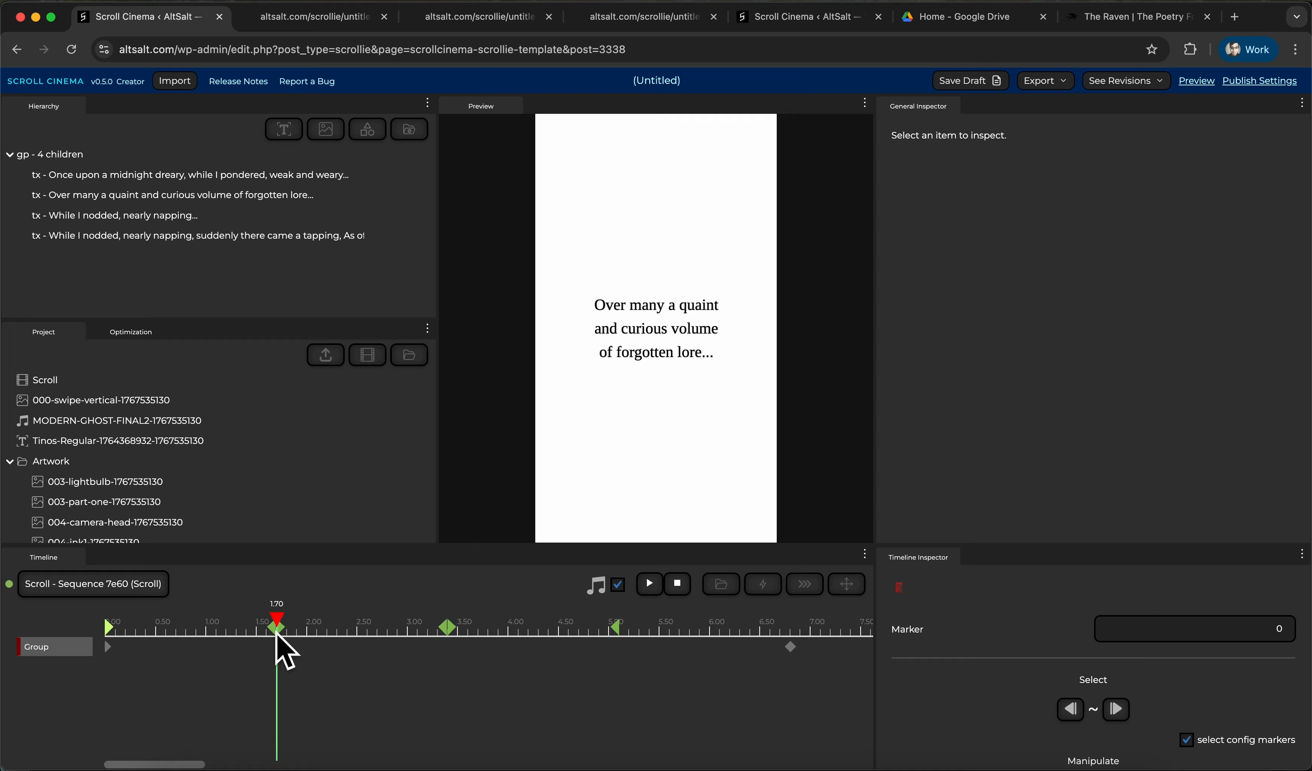
left_click(805, 586)
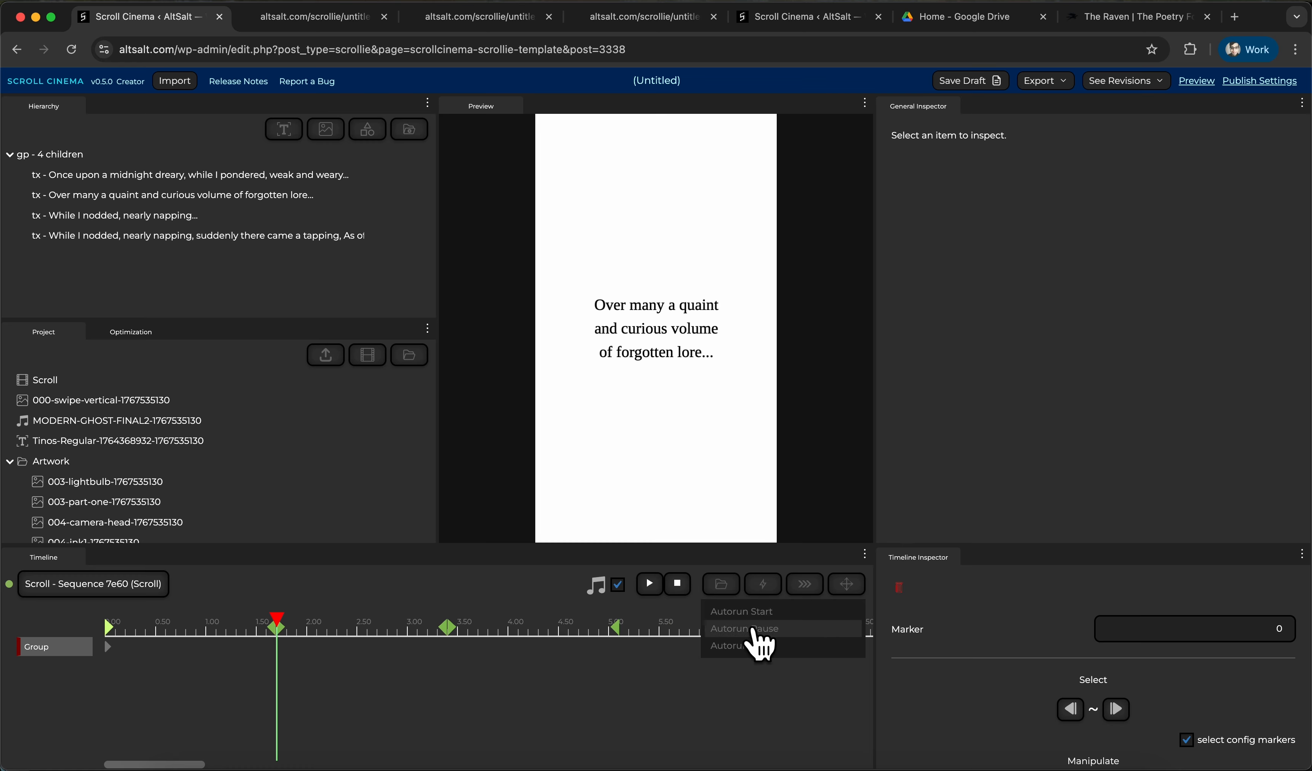
Try the Autorun Stop marker ahead of the second pause marker, and reposition it after that pause marker at 5.03
left_click(371, 618)
left_click_drag(388, 618, 479, 625)
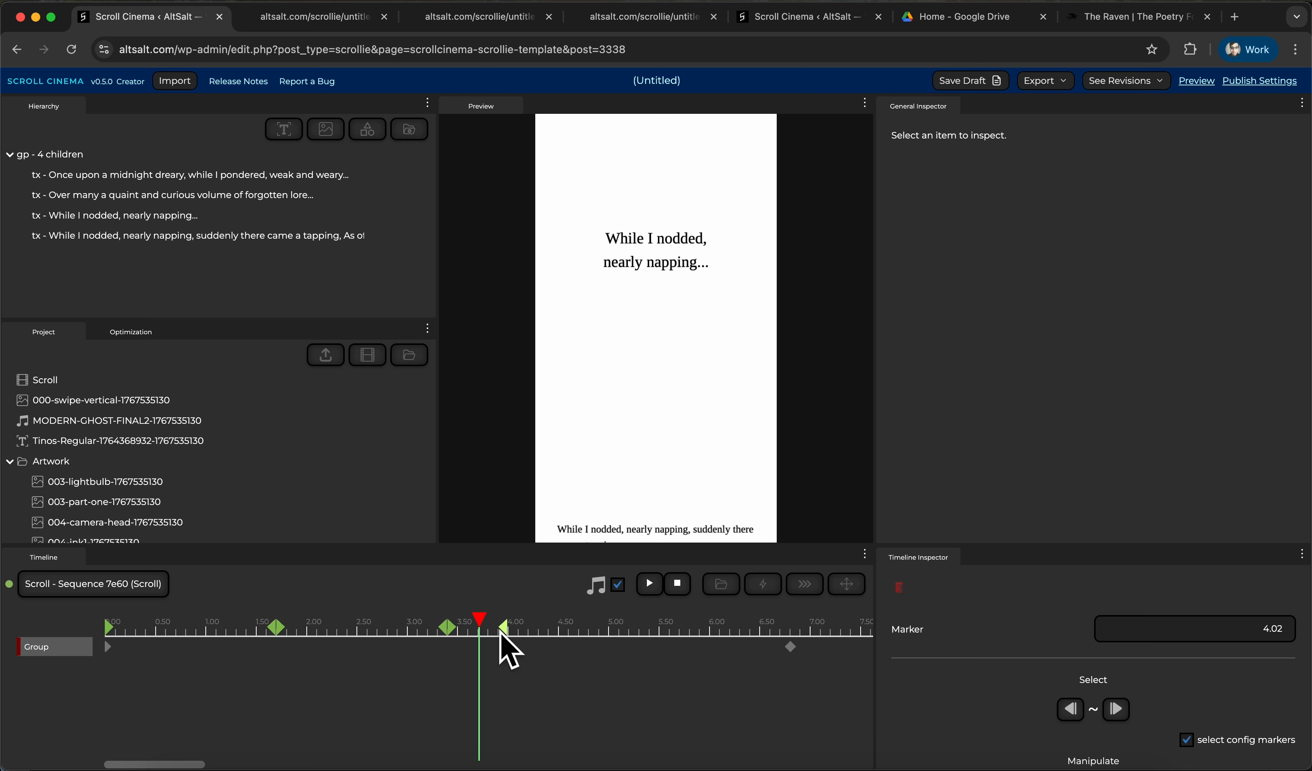
left_click(390, 680)
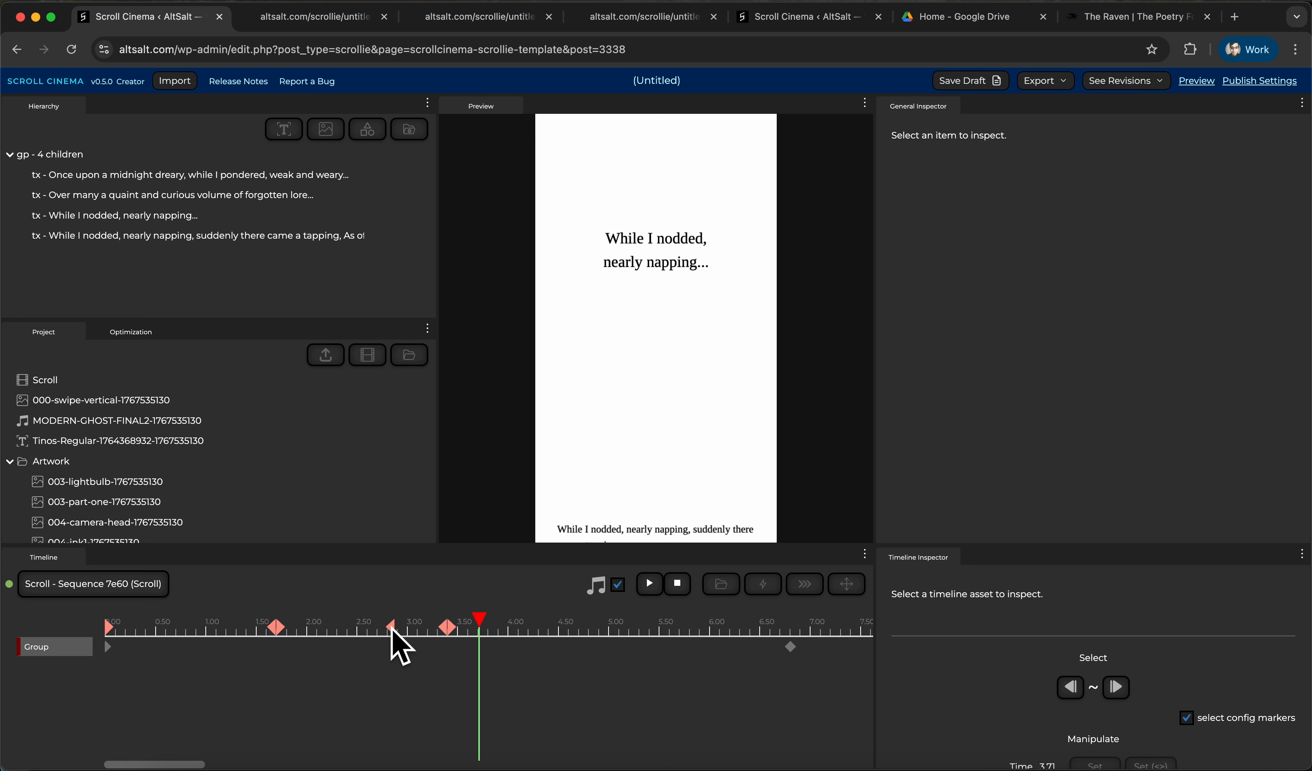
left_click_drag(392, 629, 466, 631)
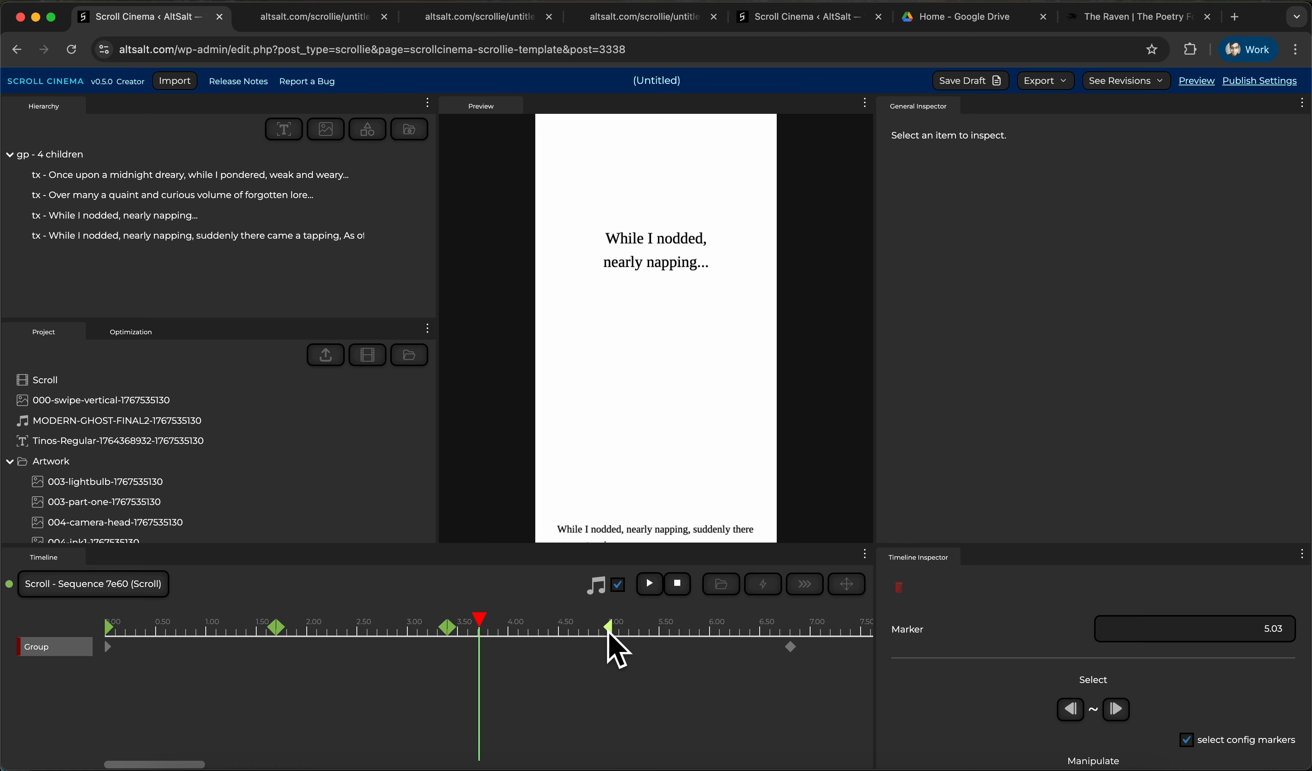
Compare the autorun marker types available between the second pause and stop markers with those available past the stop marker
left_click_drag(480, 620, 555, 628)
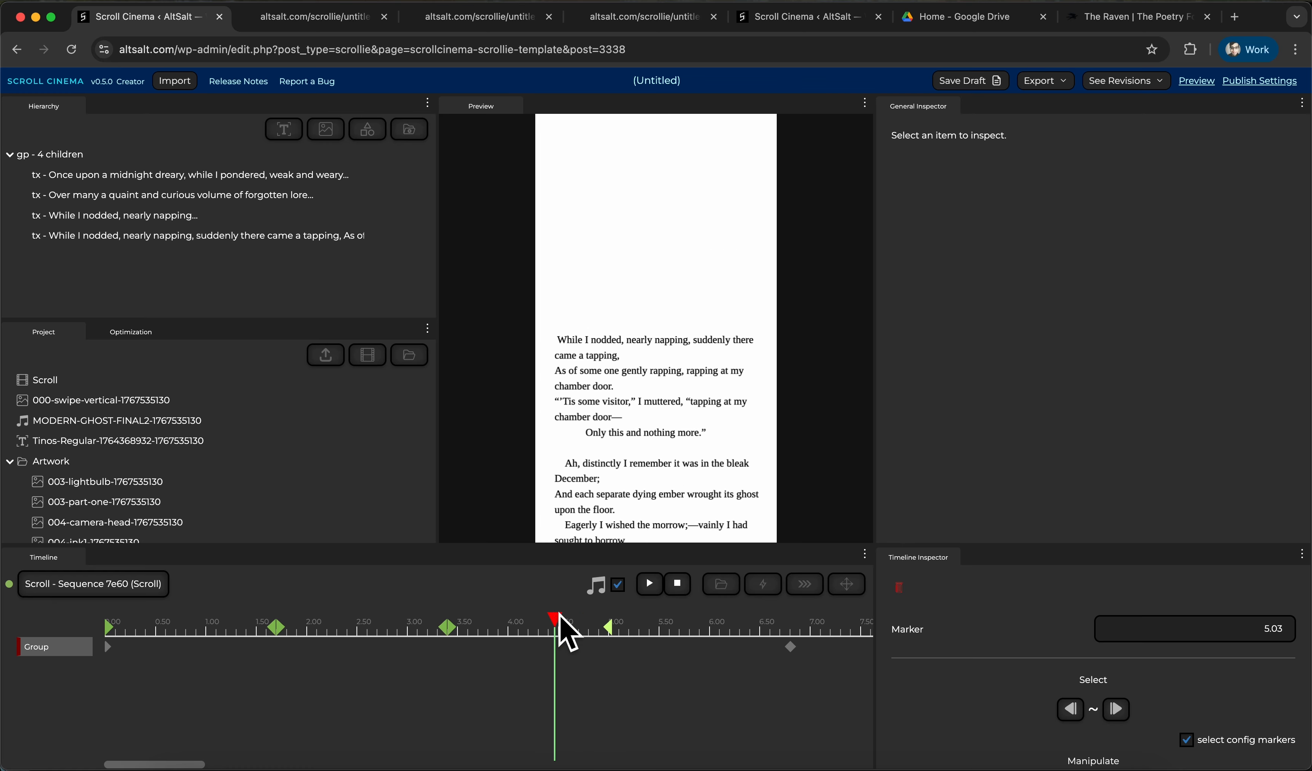
left_click(807, 589)
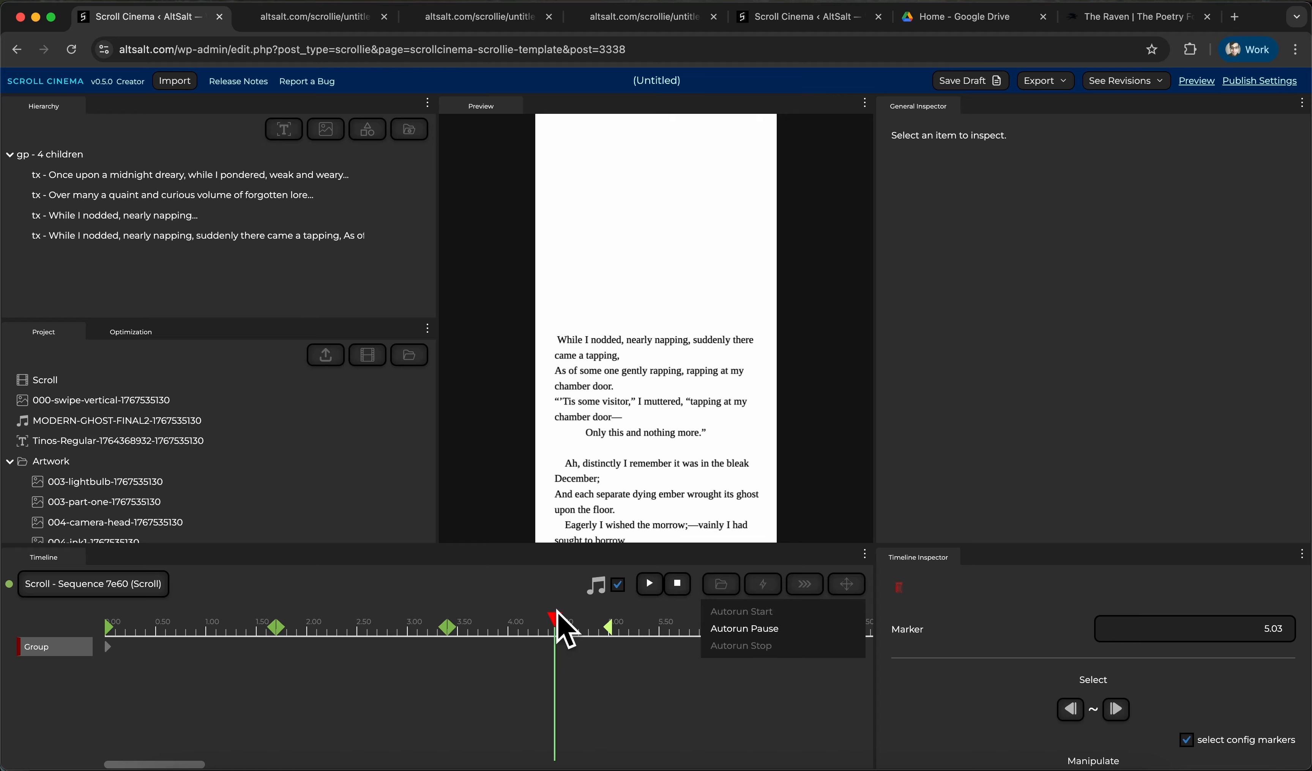
left_click_drag(552, 623, 227, 613)
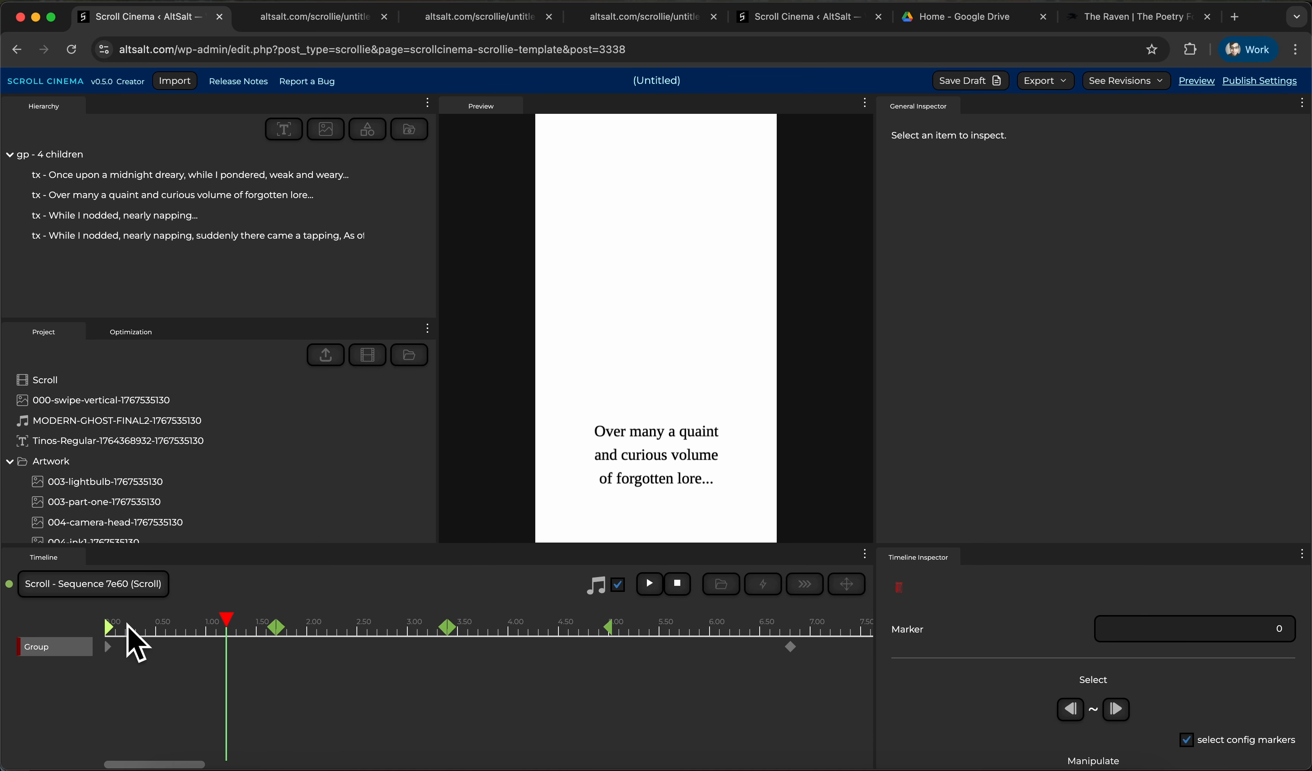
left_click_drag(156, 620, 693, 633)
left_click(797, 590)
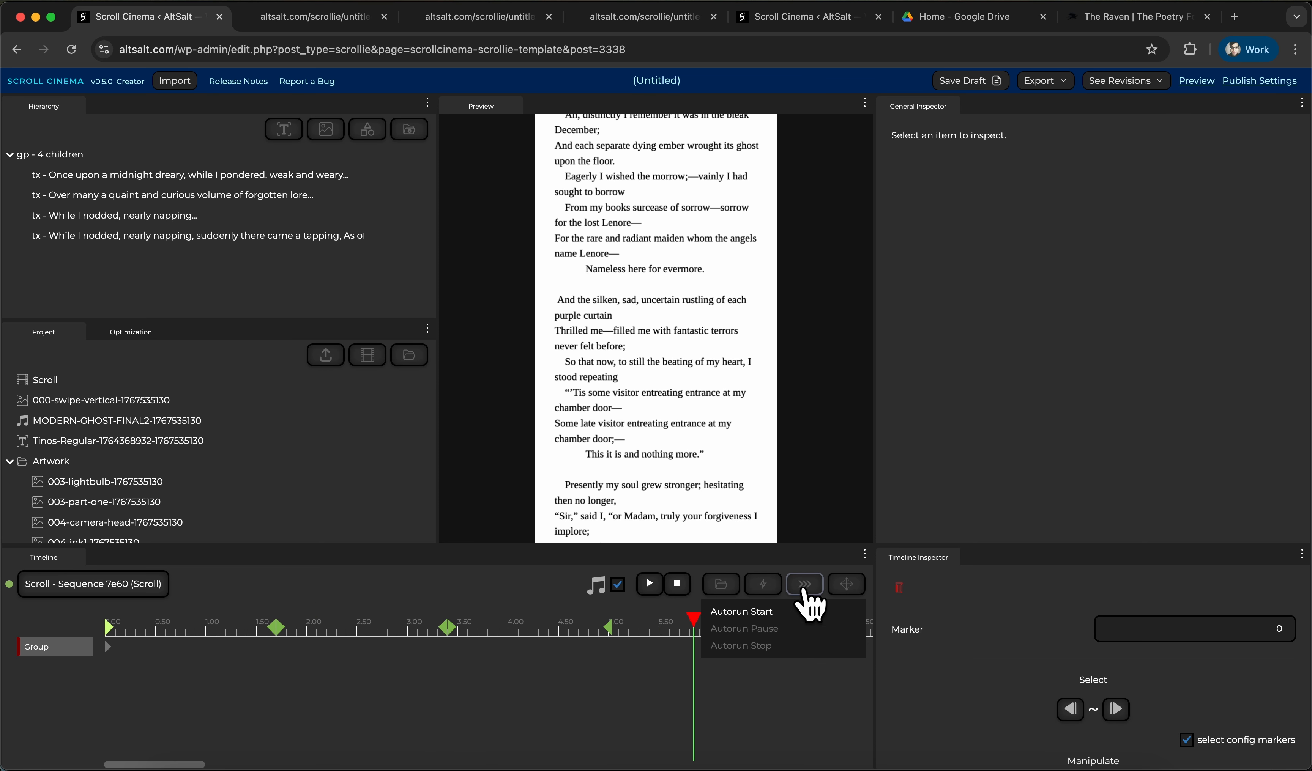